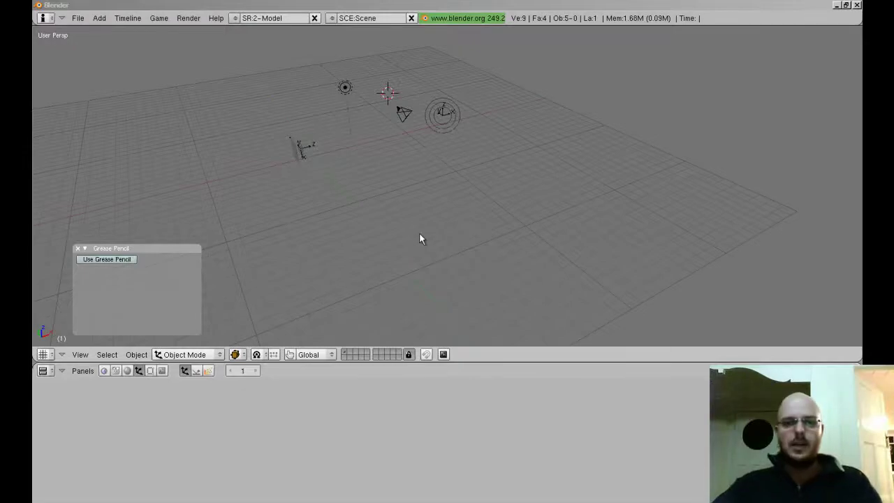
Play the animation of the particle emitter plane to watch how its particles react to the Empty's field.
mouse_move(460, 231)
middle_down()
mouse_move(455, 241)
mouse_move(449, 236)
middle_up()
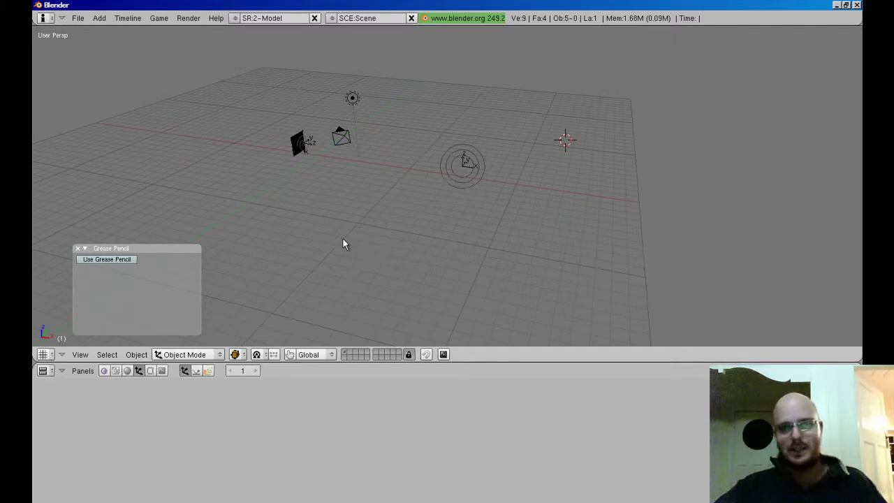
middle_drag(356, 239, 372, 249)
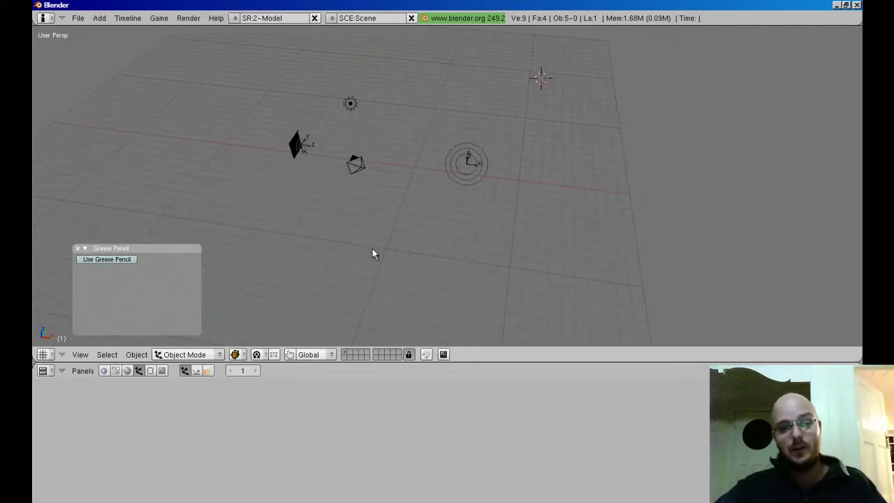
middle_drag(497, 199, 395, 145)
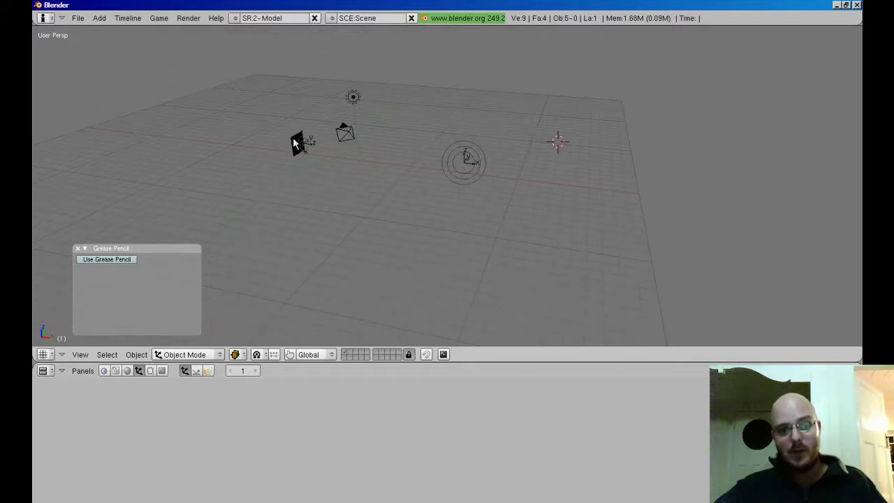
right_click(301, 165)
key(alt+a)
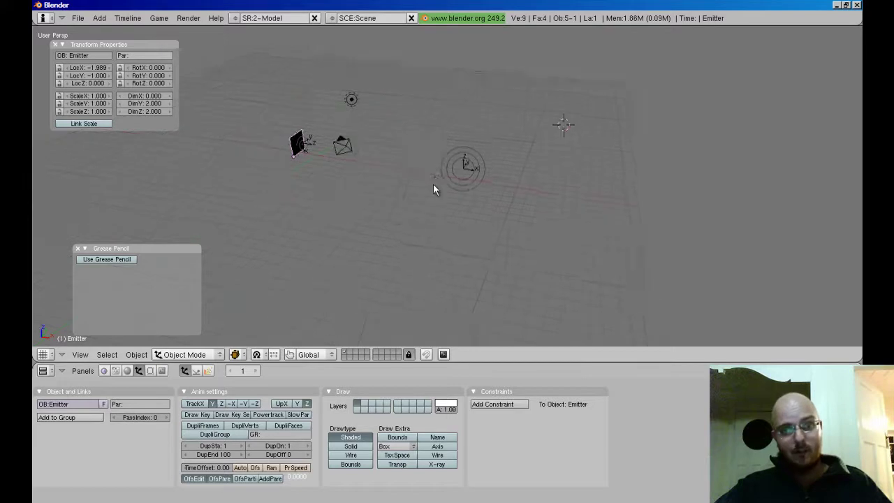
Enable Grease Pencil in a zoomed-out top view of the scene and set its stroke colour to red.
middle_drag(433, 183, 395, 289)
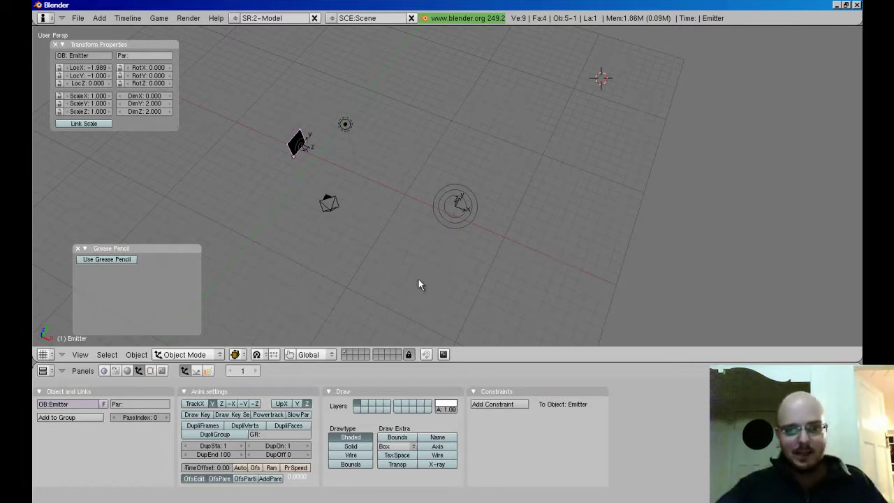
middle_drag(396, 269, 438, 183)
key(KP_7)
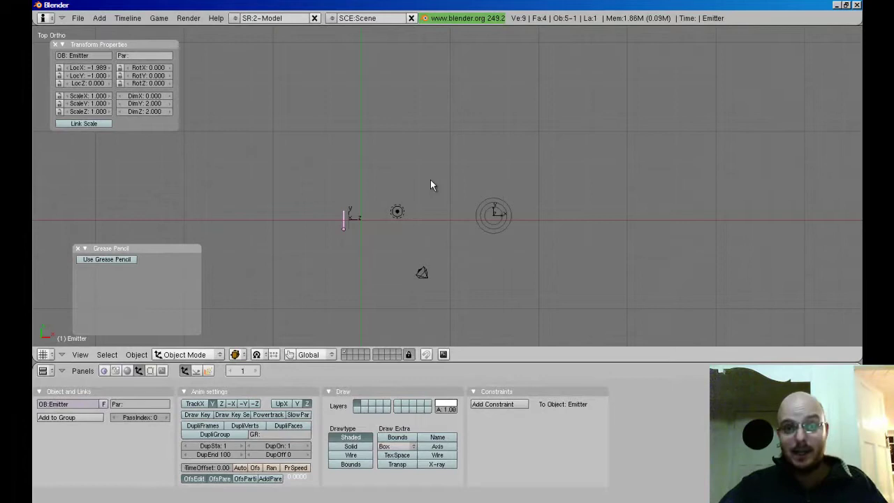
shift+middle_drag(372, 245, 381, 214)
scroll(396, 227, down, 4)
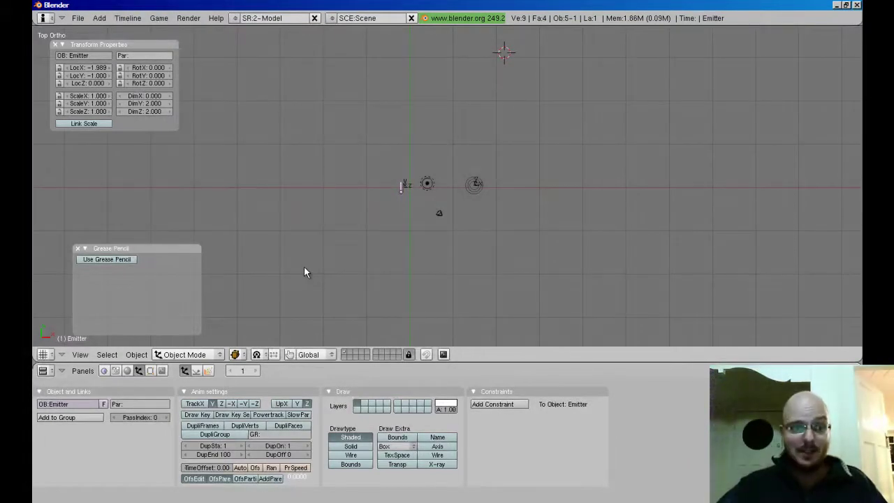
click(113, 258)
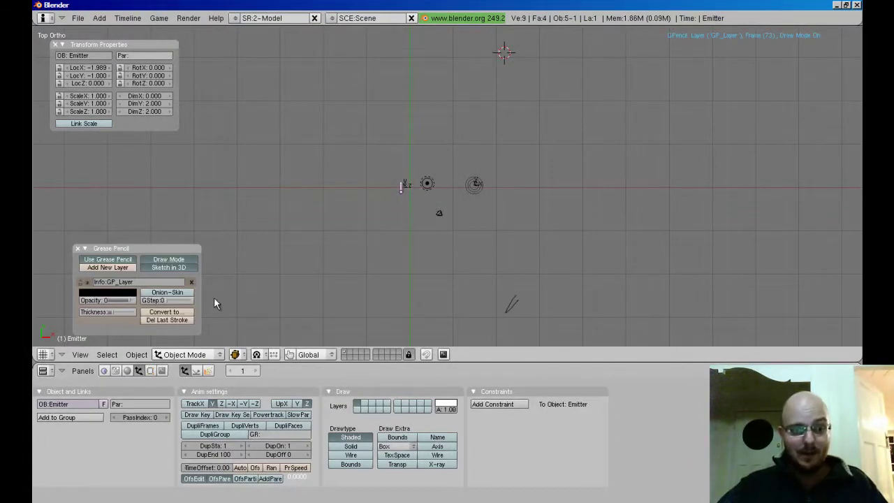
click(114, 291)
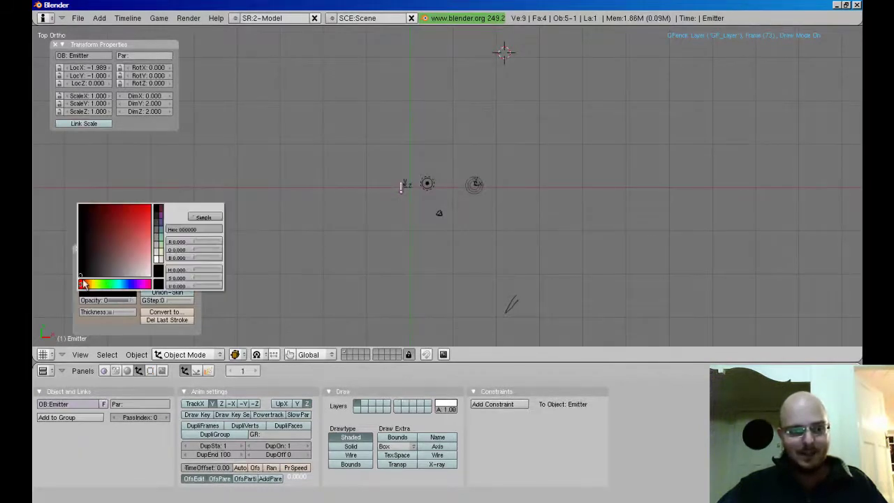
click(80, 283)
drag(120, 247, 161, 210)
click(174, 260)
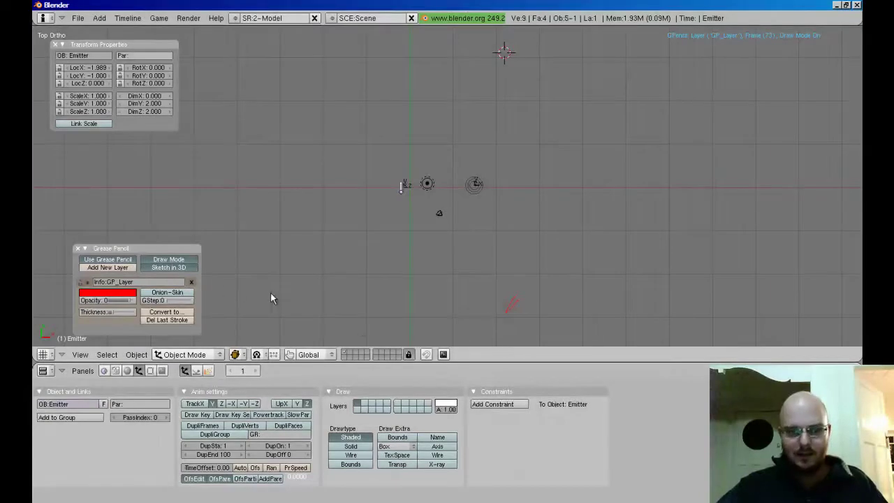
Draw an S-shaped stroke about 34 by 59 units through the scene, convert the active layer to a Bezier curve and turn off Grease Pencil.
mouse_move(509, 304)
right_down()
mouse_move(496, 304)
mouse_move(533, 305)
right_up()
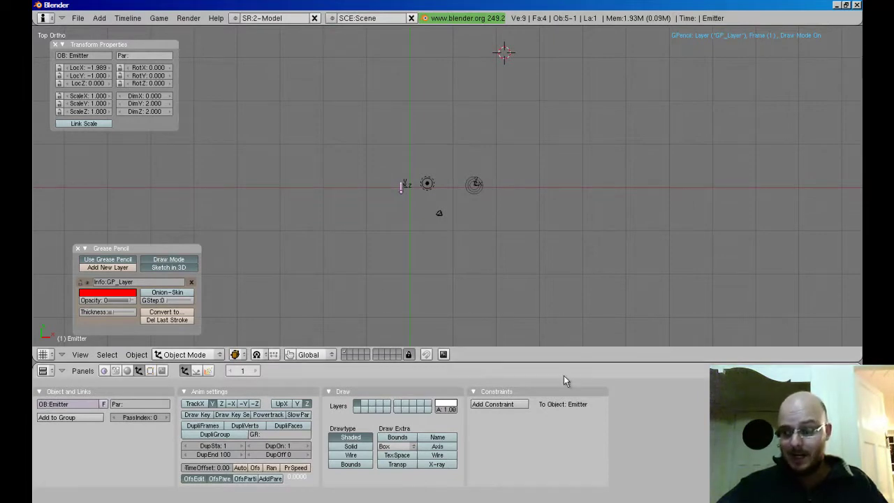
mouse_move(531, 322)
mouse_down()
mouse_move(399, 197)
mouse_move(505, 64)
mouse_up()
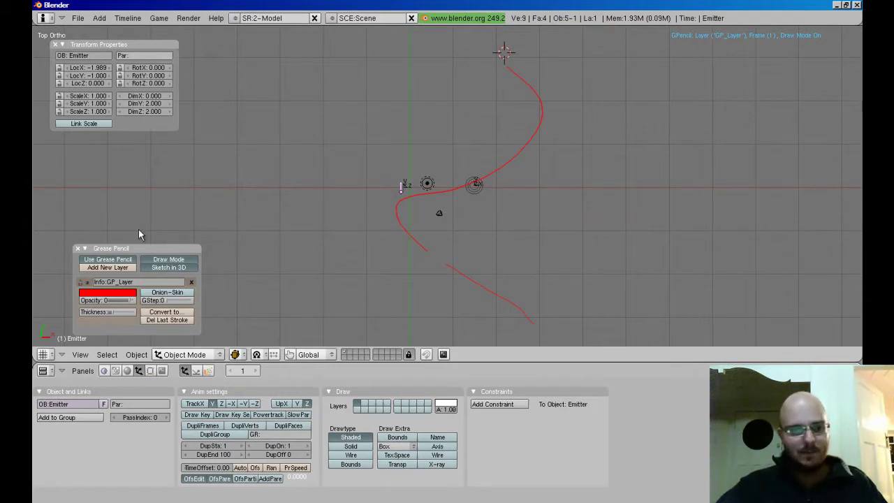
click(166, 312)
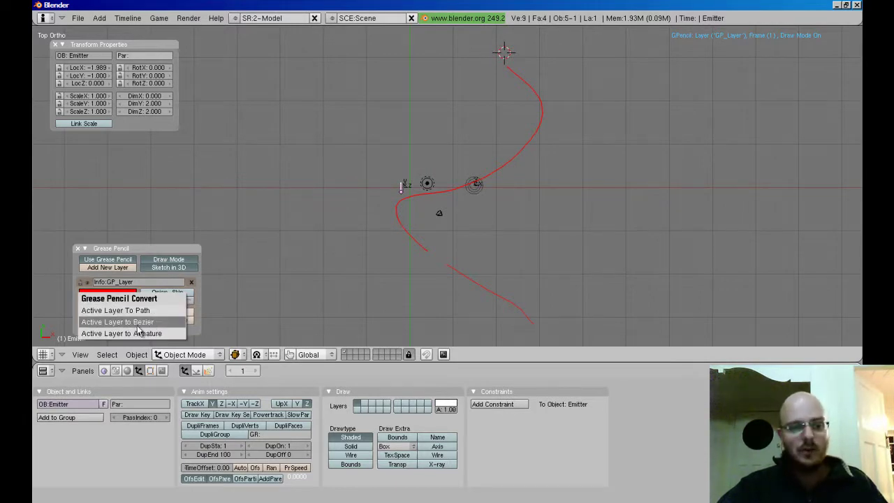
click(146, 322)
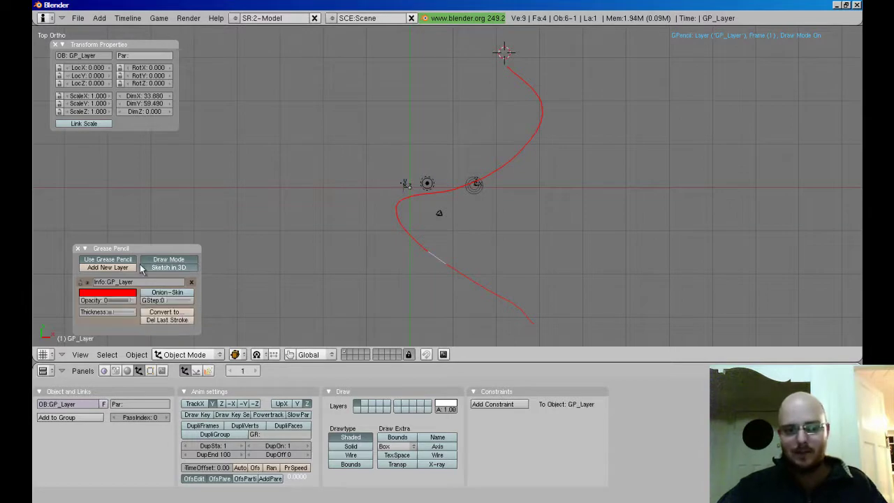
click(120, 260)
mouse_move(361, 272)
middle_down()
mouse_move(424, 265)
mouse_move(498, 226)
mouse_move(572, 180)
mouse_move(577, 156)
mouse_move(456, 183)
mouse_move(481, 236)
mouse_move(447, 205)
middle_up()
right_click(465, 265)
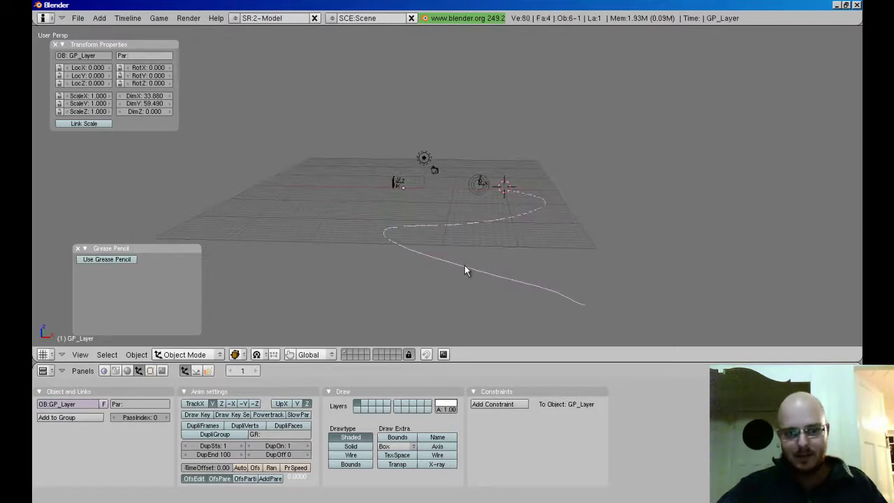
middle_drag(301, 209, 400, 235)
key(g)
key(z)
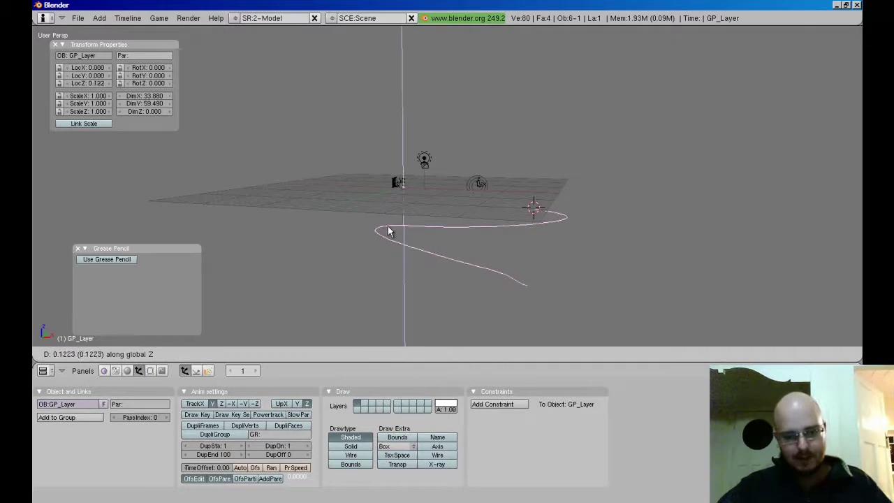
key(Escape)
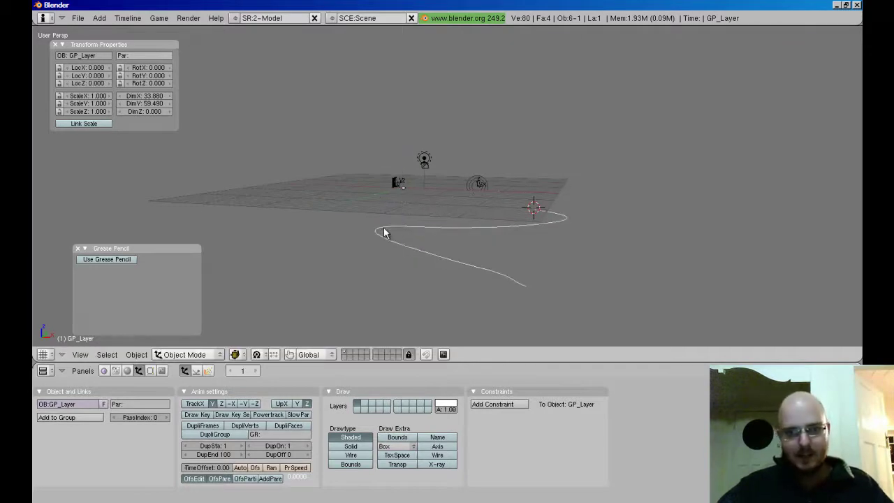
Snap the 3D cursor to the curve's end point at the positive Y end of the path.
mouse_move(397, 192)
middle_down()
mouse_move(432, 188)
mouse_move(399, 191)
mouse_move(189, 70)
middle_up()
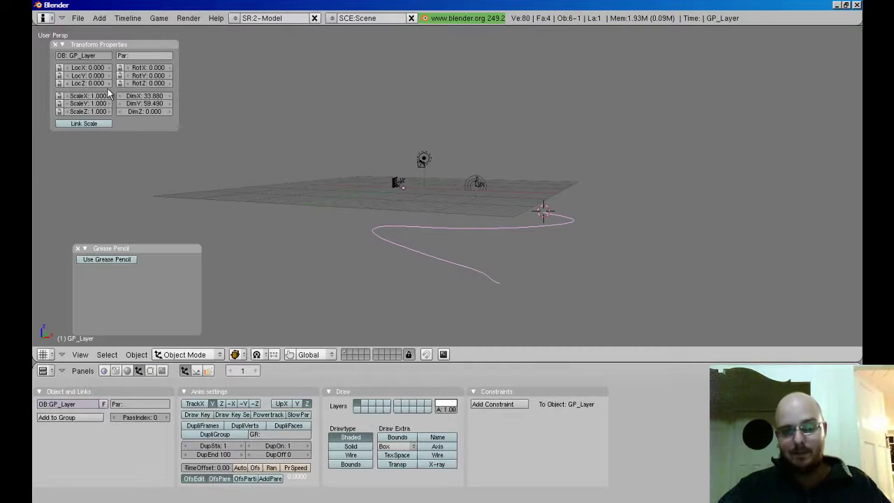
mouse_move(108, 89)
middle_down()
mouse_move(491, 222)
mouse_move(481, 218)
middle_up()
middle_drag(372, 173, 395, 198)
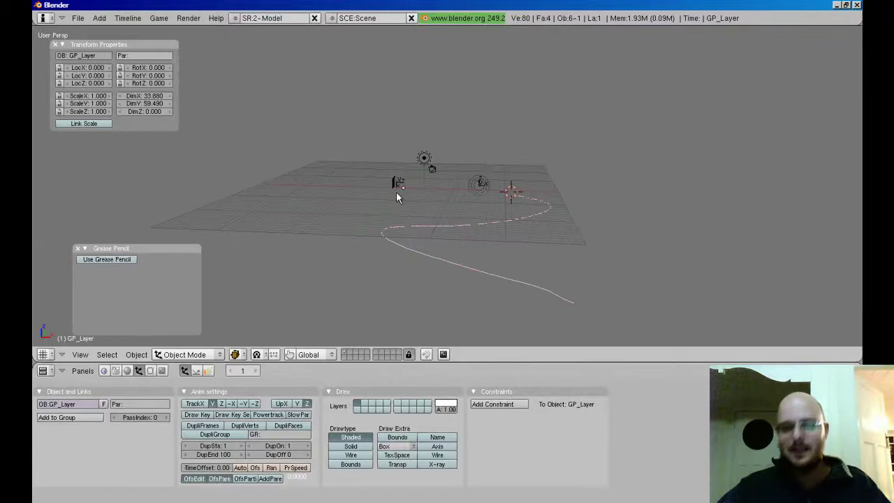
middle_drag(383, 189, 423, 212)
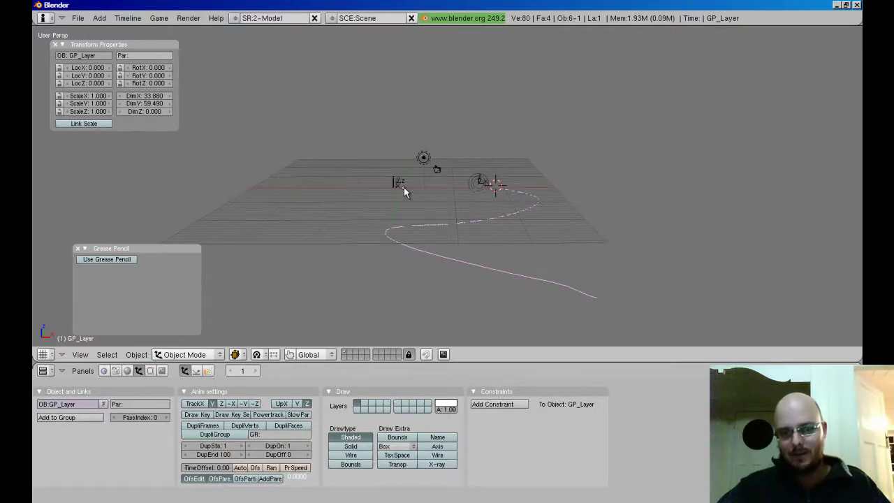
middle_drag(409, 194, 487, 229)
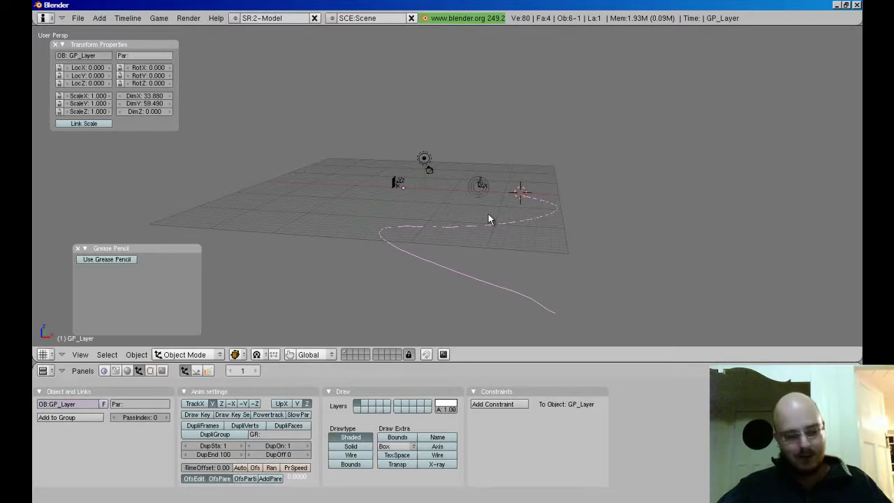
key(Tab)
right_click(557, 314)
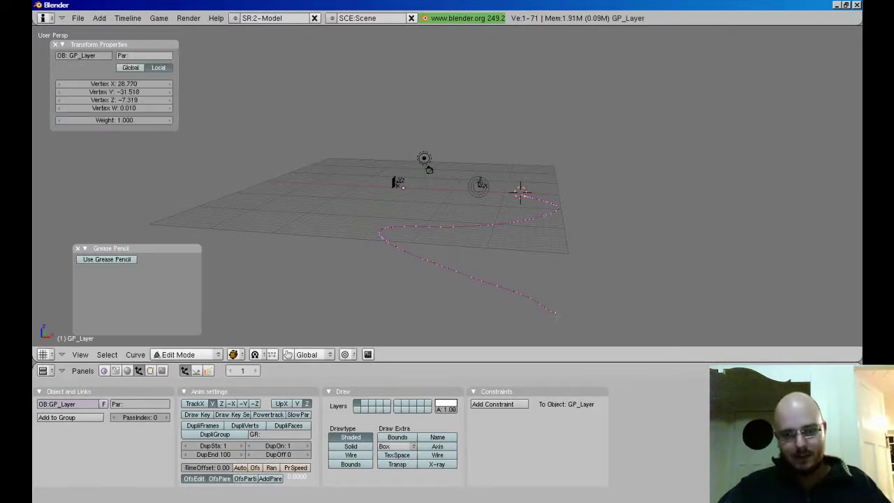
middle_drag(566, 164, 564, 180)
right_click(545, 142)
middle_drag(542, 144, 591, 172)
key(shift+s)
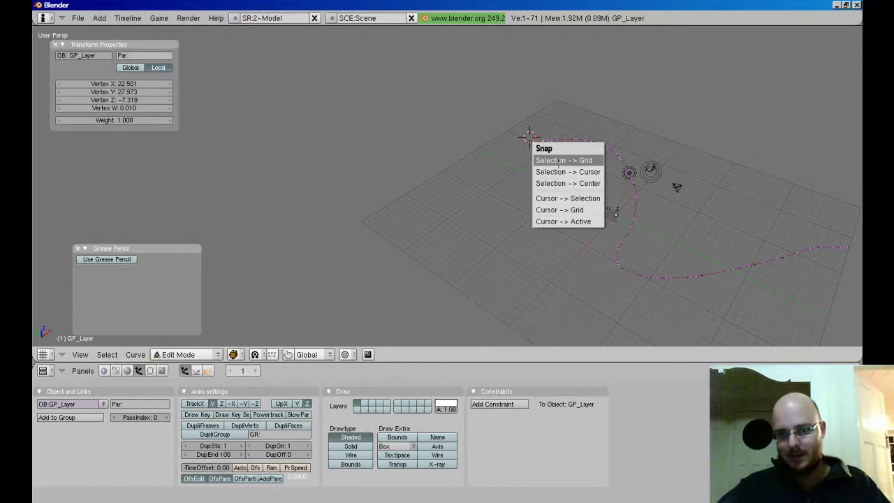
click(552, 199)
key(Tab)
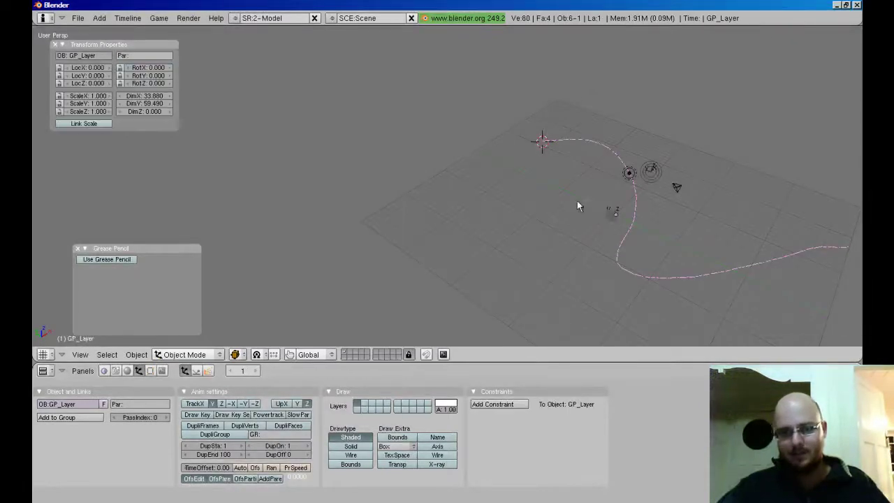
Move the curve's origin to the 3D cursor and set the curve's Z location to 0.
click(150, 371)
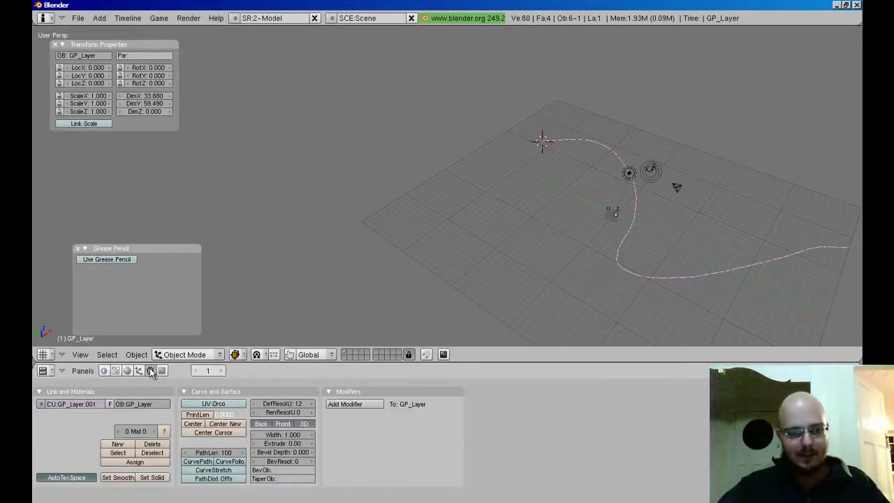
click(213, 433)
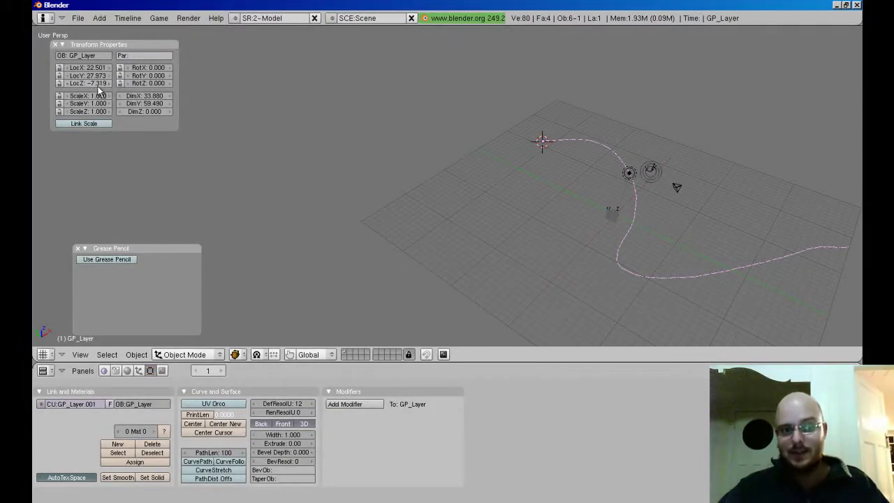
click(90, 84)
text(0)
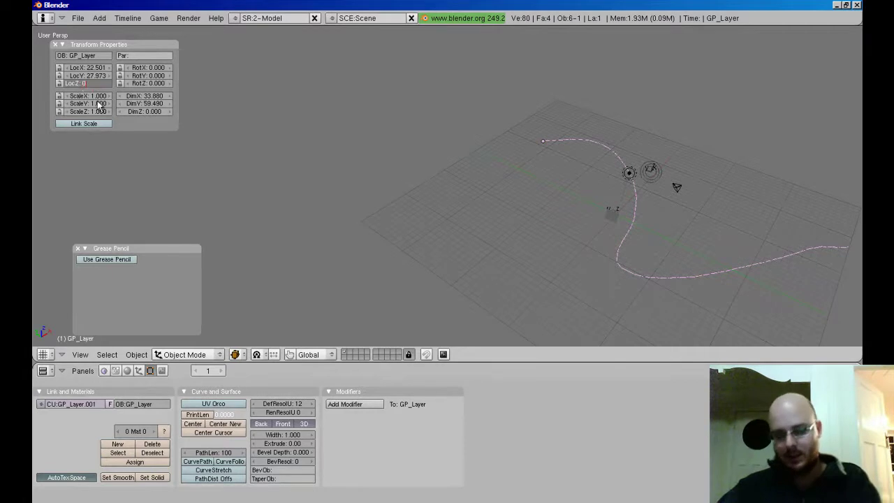
key(Return)
Select the Empty with the circular field display beside the middle of the curve.
middle_drag(655, 266, 658, 216)
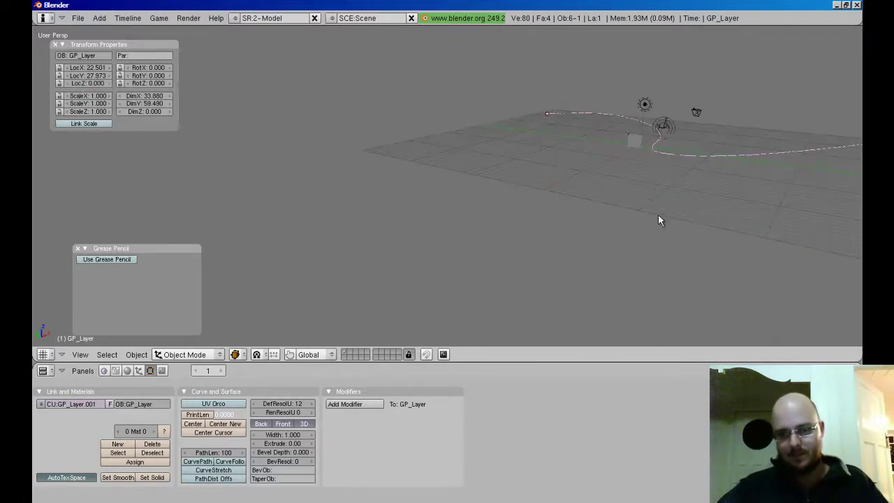
middle_drag(674, 154, 441, 182)
right_click(480, 153)
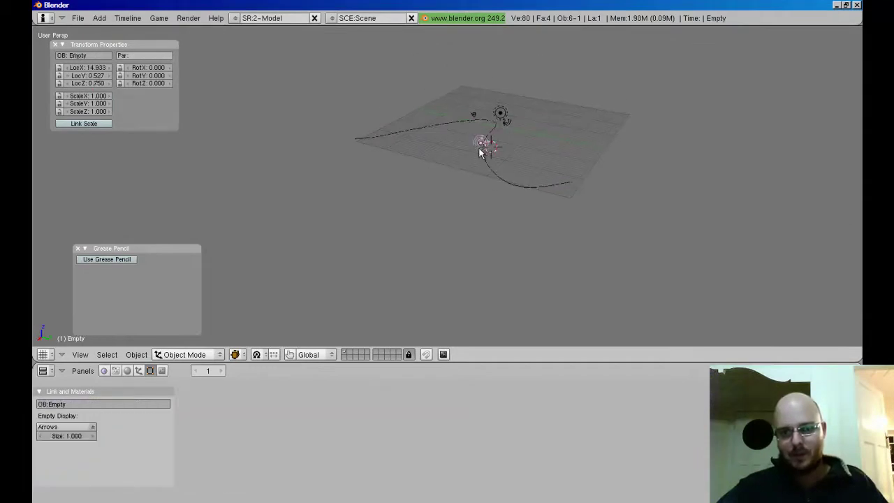
mouse_move(482, 151)
middle_down()
mouse_move(511, 175)
mouse_move(505, 153)
mouse_move(489, 152)
middle_up()
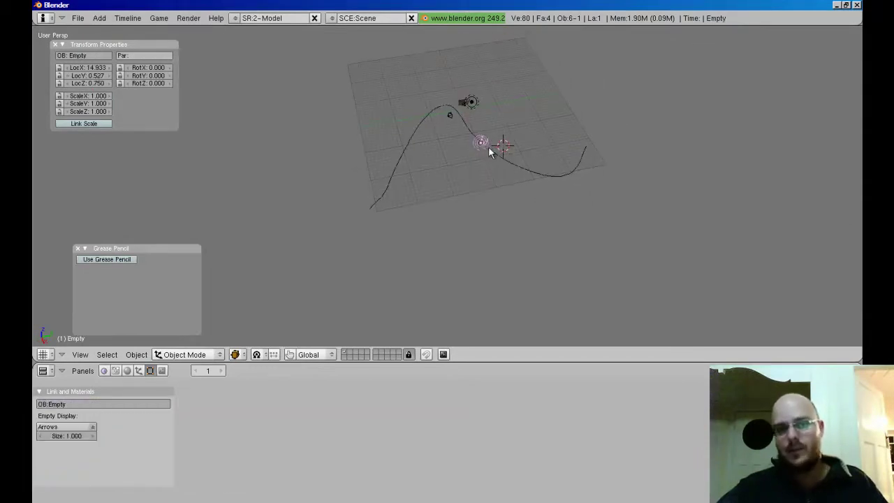
key(g)
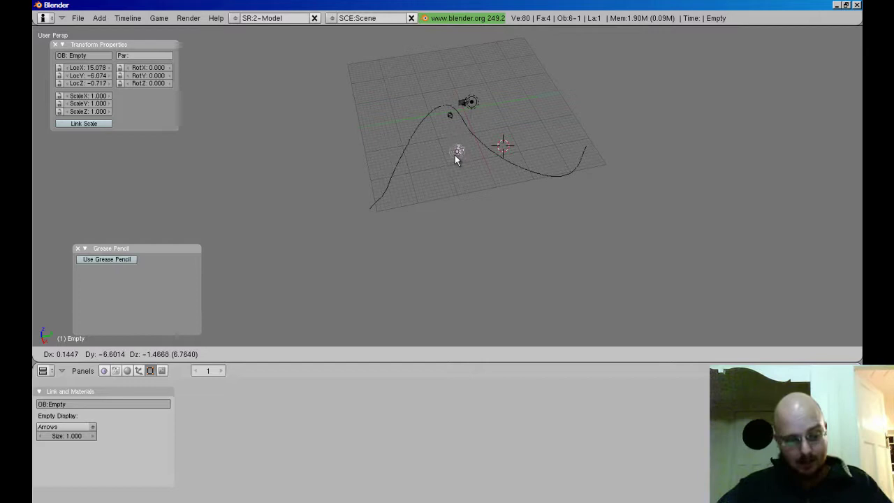
key(x)
click(470, 228)
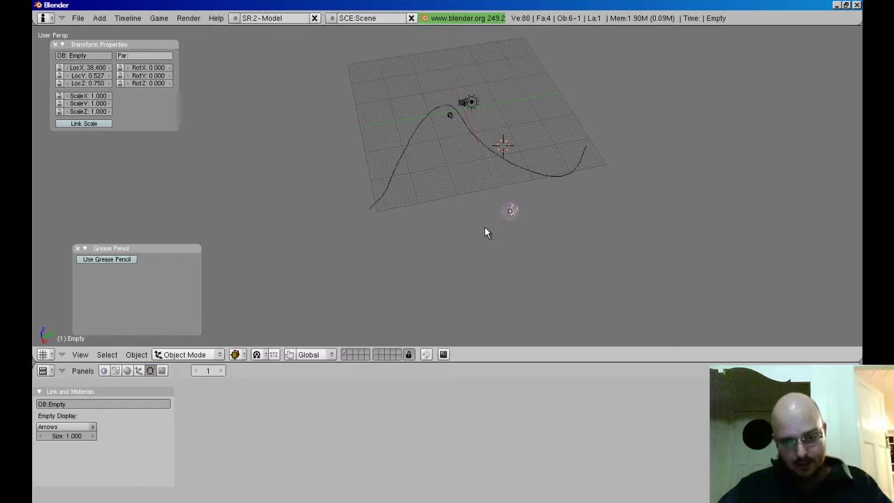
key(g)
key(y)
key(Escape)
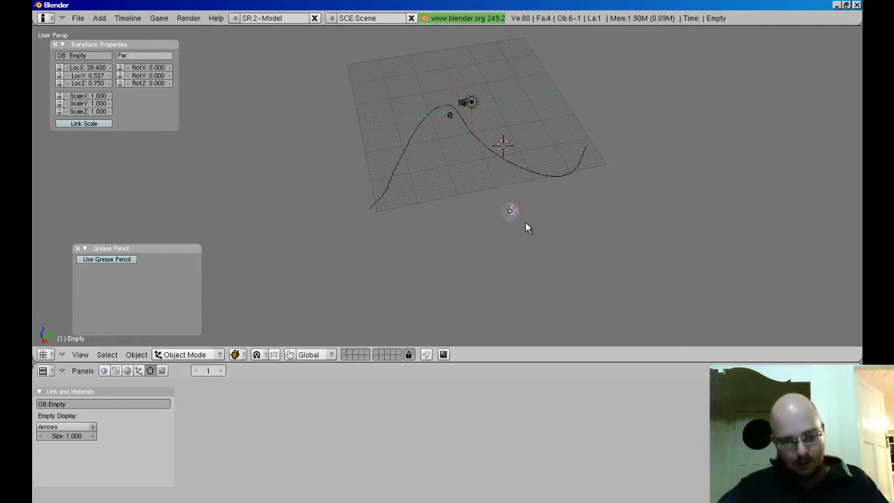
key(ctrl+z)
Move the Empty horizontally with global Z locked to about X 38.3, Y 10.4.
key(g)
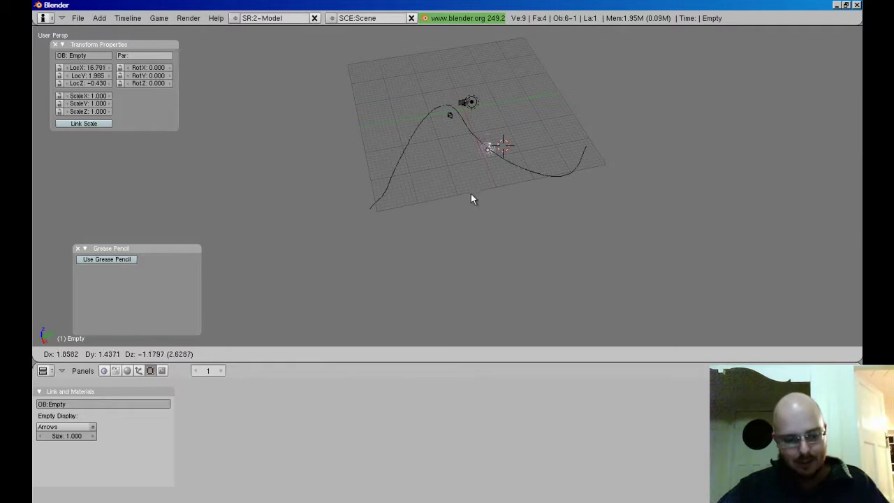
key(shift+z)
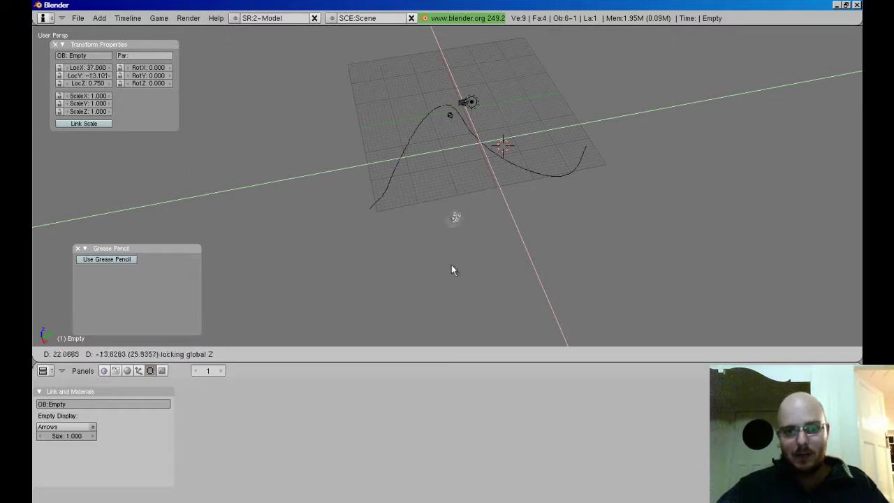
click(781, 237)
middle_drag(618, 138, 555, 154)
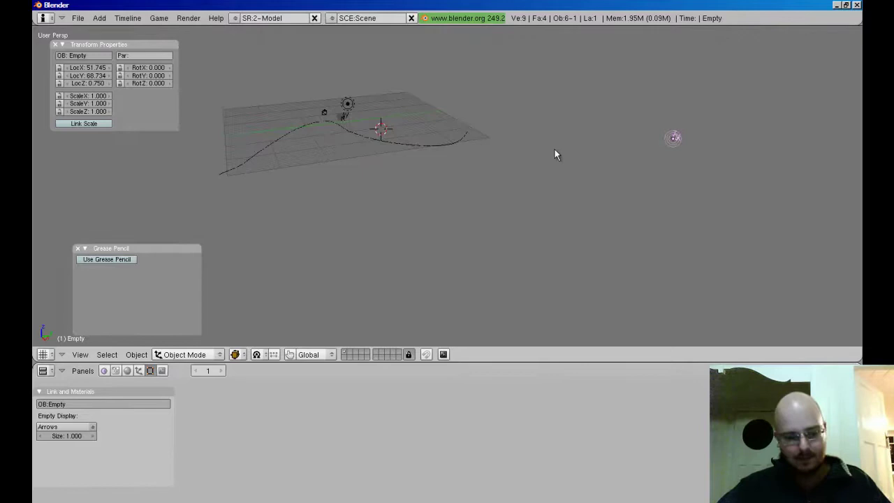
key(g)
key(shift+z)
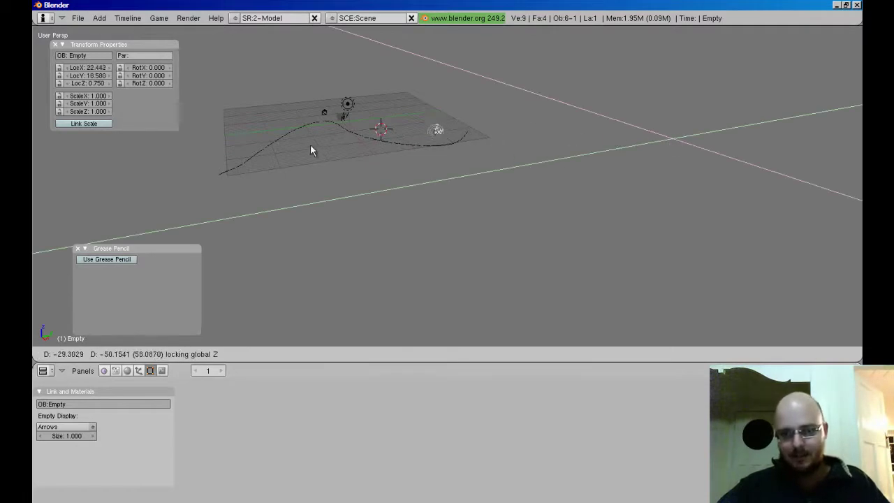
click(306, 169)
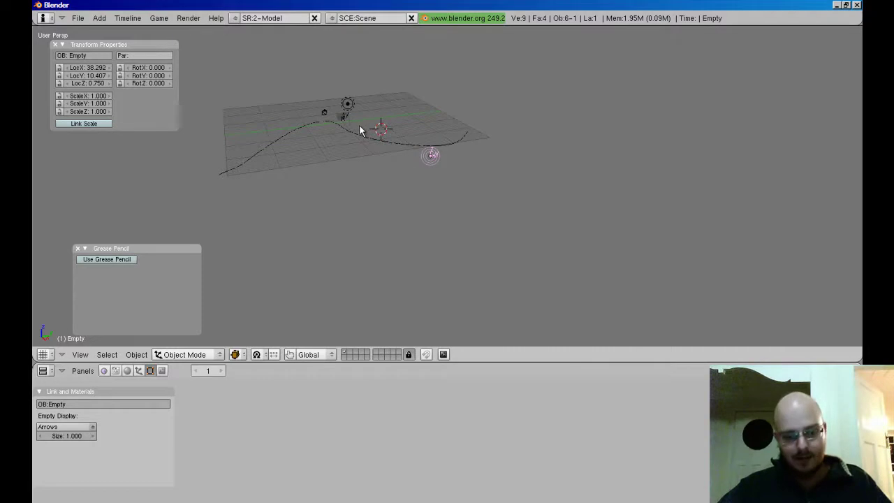
key(g)
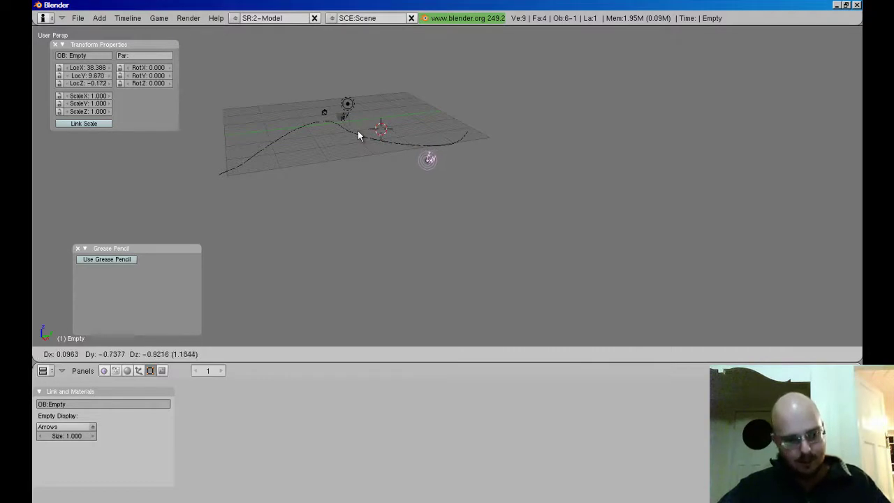
key(shift+x)
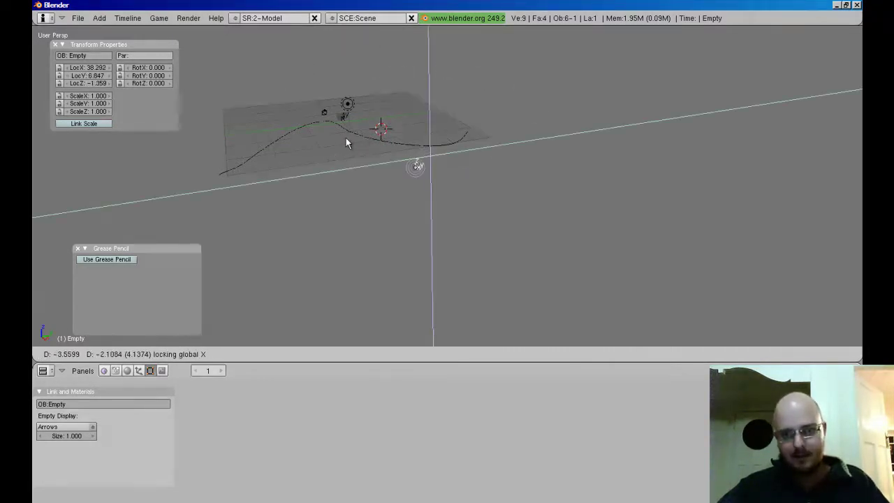
key(x)
key(z)
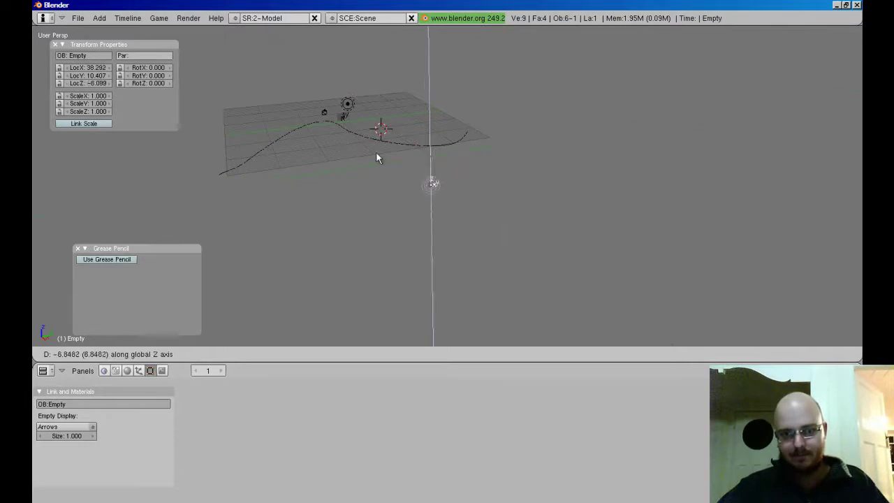
key(y)
click(385, 155)
Try single-axis constraints while moving the Empty, and place it with Z locked at about X 57.1, Y -8.4.
key(g)
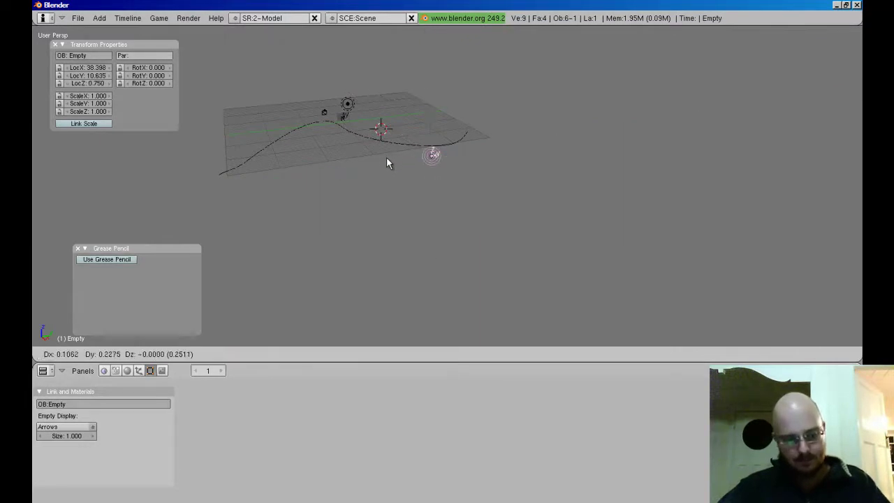
key(shift+z)
key(z)
key(y)
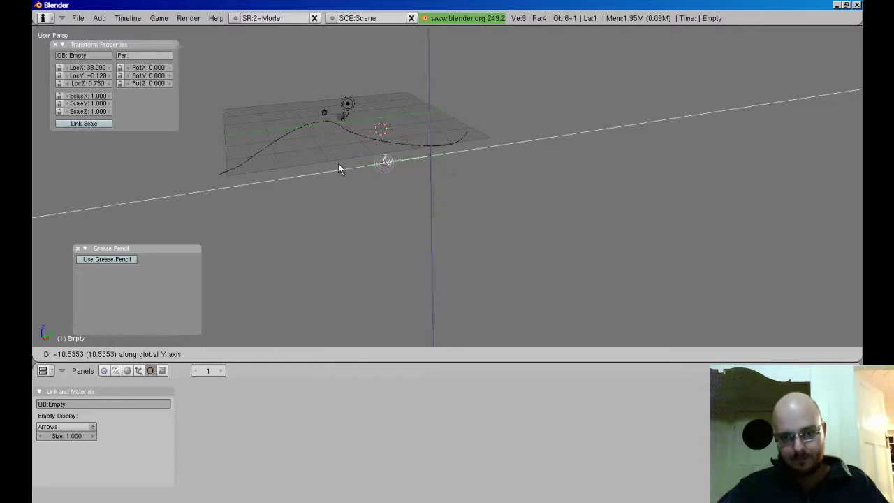
key(x)
key(y)
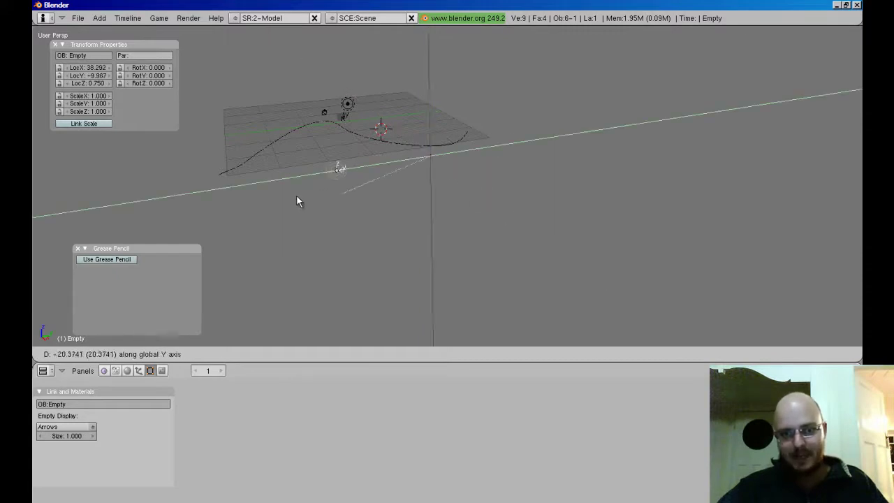
key(z)
key(y)
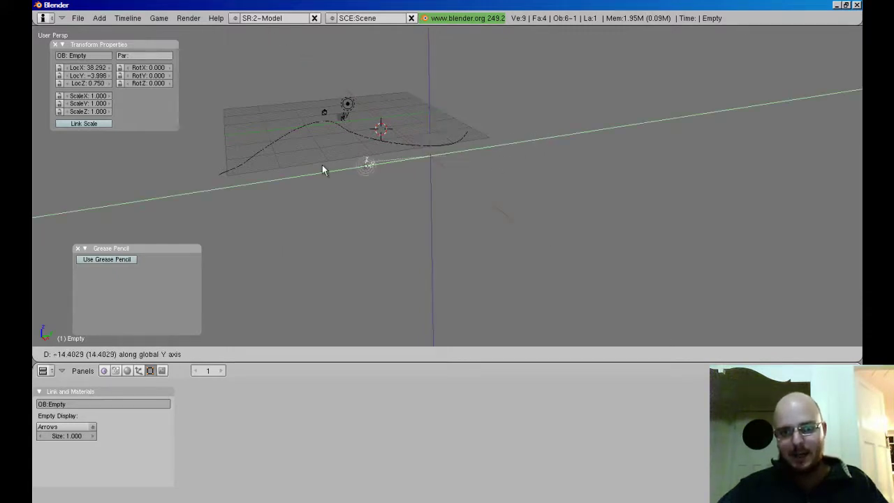
key(x)
key(z)
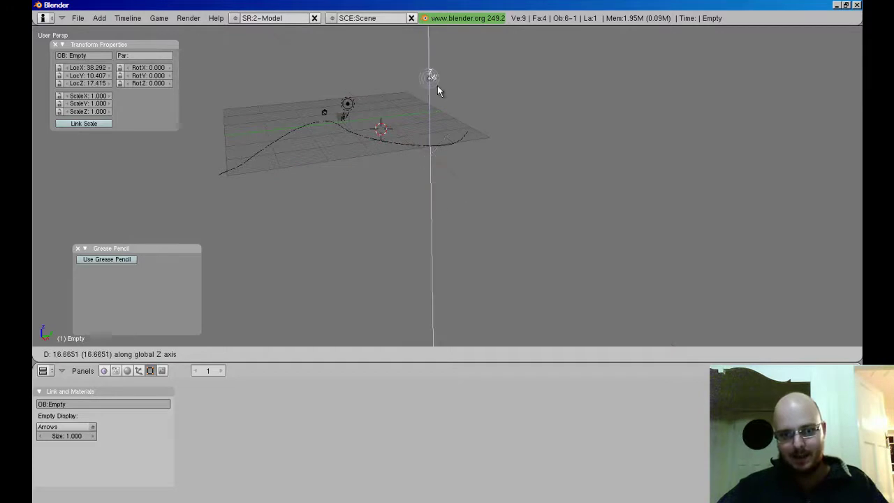
key(x)
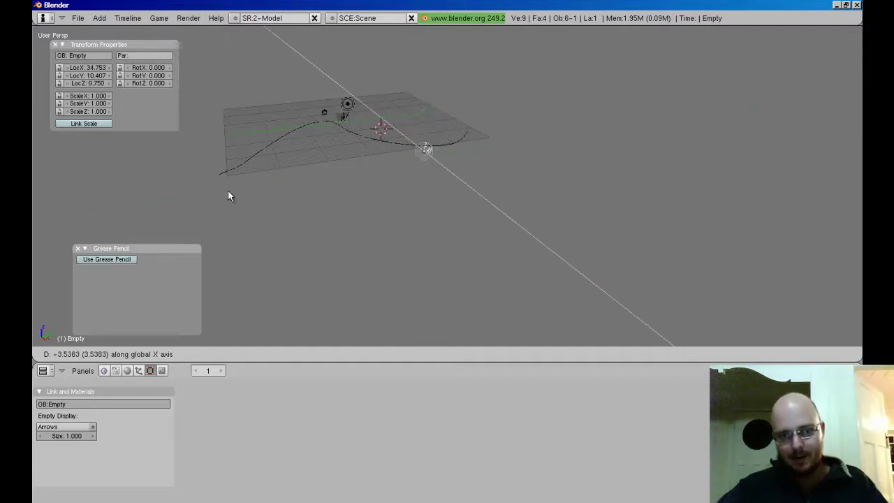
key(y)
key(z)
key(y)
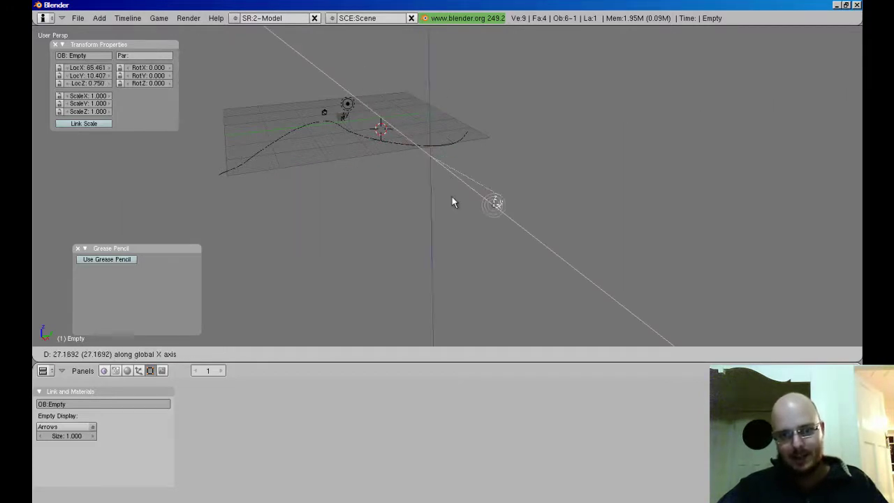
key(z)
key(shift+z)
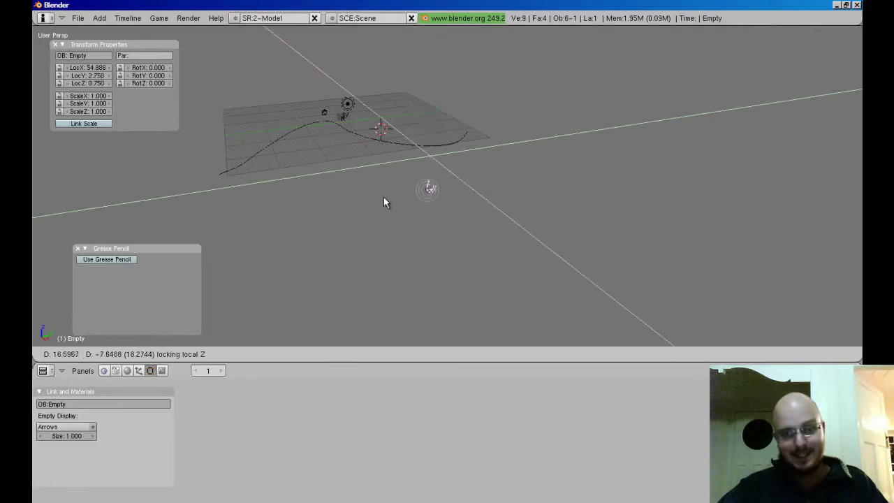
click(334, 199)
Parent the Empty to the curve with the Follow Path option.
middle_drag(353, 173, 372, 203)
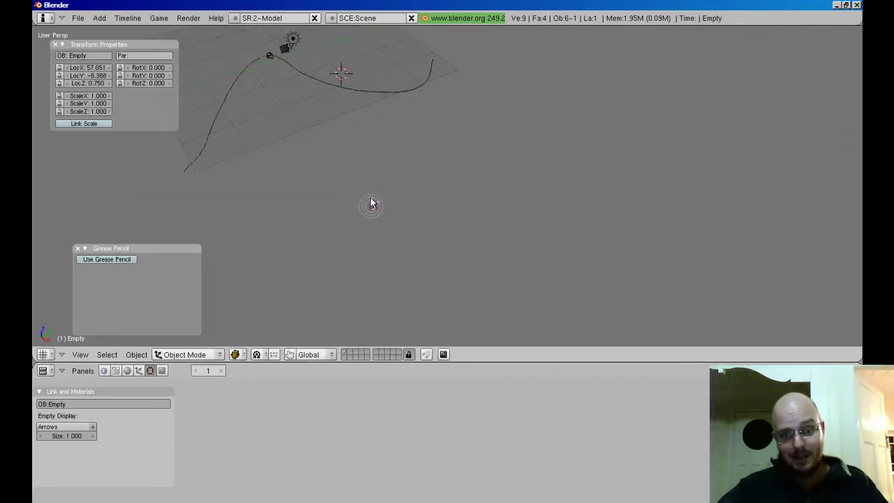
shift+middle_drag(433, 133, 394, 178)
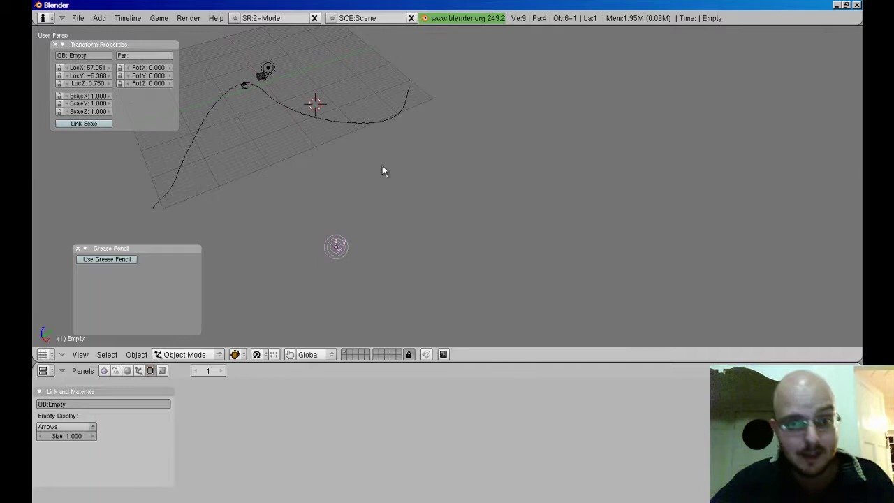
right_click(399, 122)
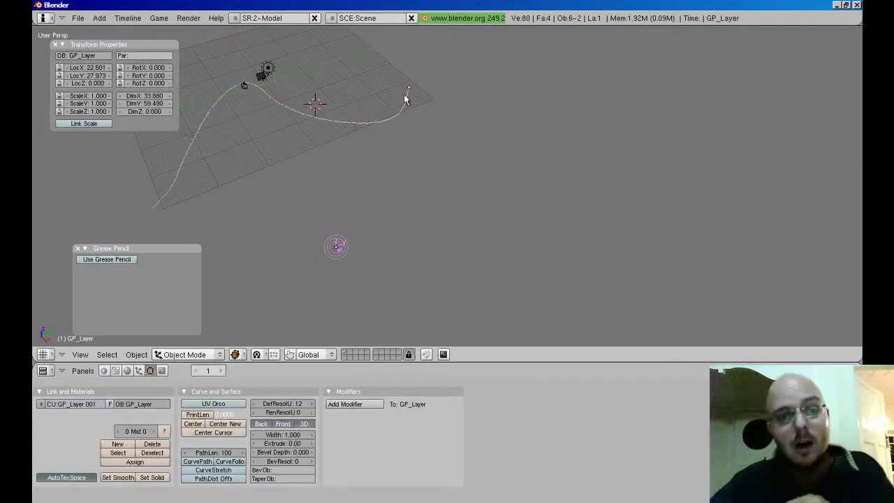
key(ctrl+p)
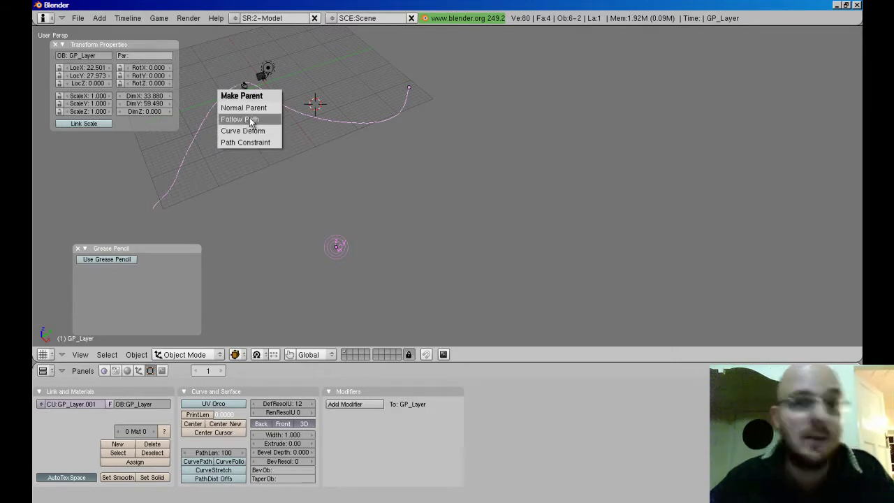
click(250, 121)
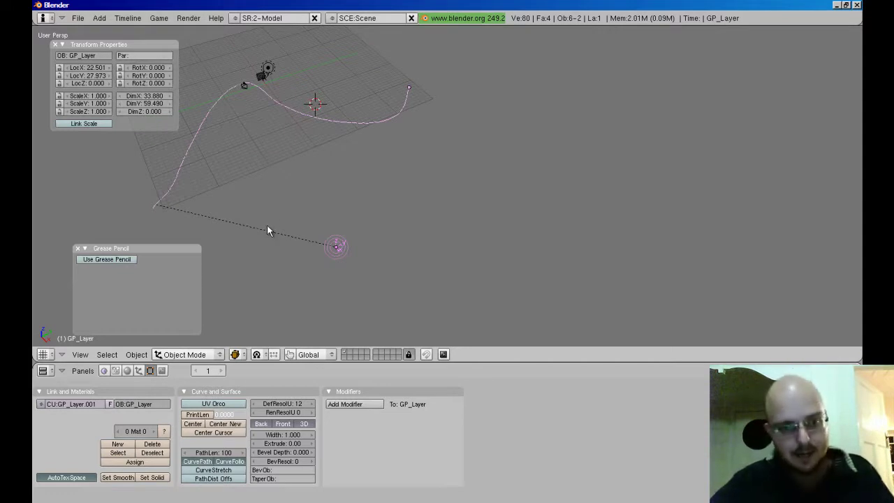
Play the animation twice to examine how the offset Empty moves with the path and affects the particles.
key(alt+a)
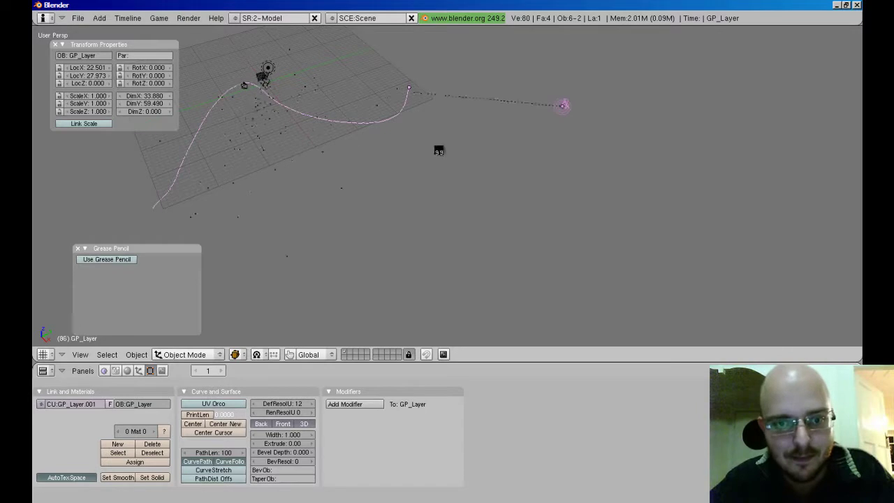
key(Escape)
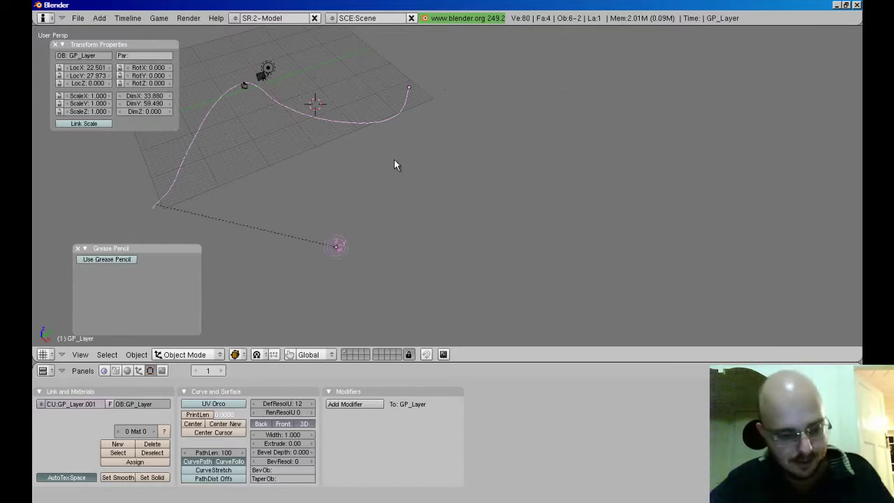
key(alt+a)
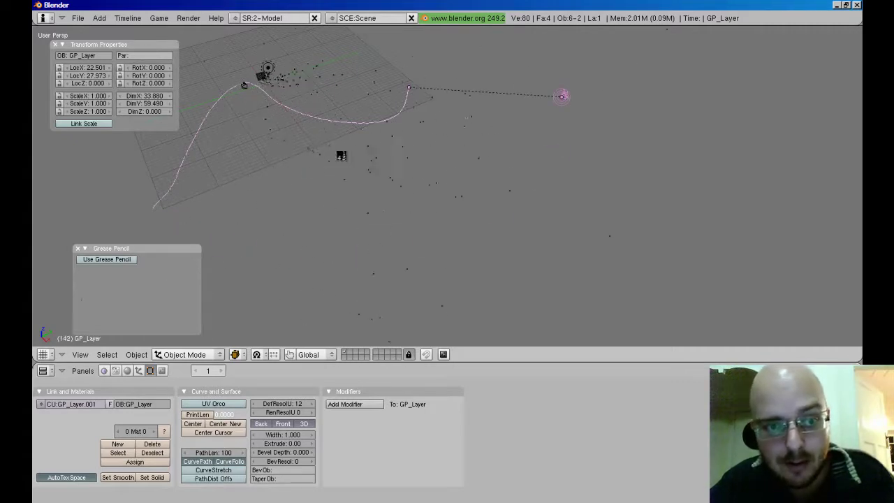
key(Escape)
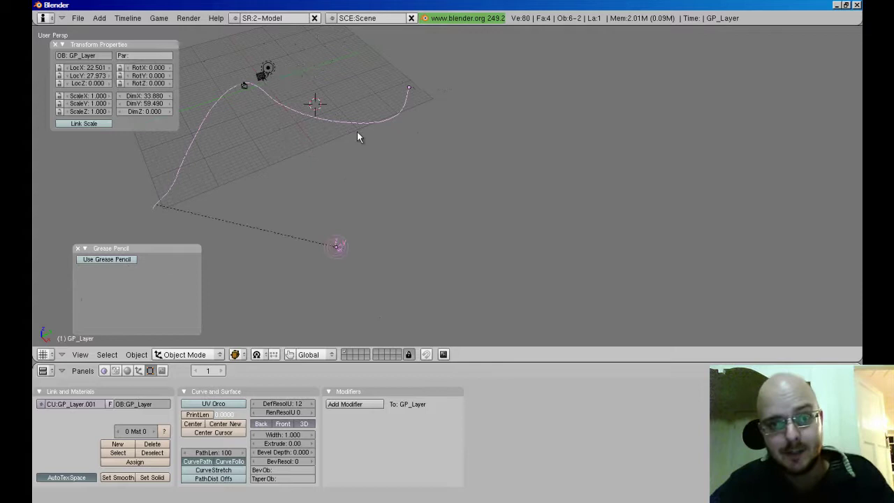
Snap the 3D cursor to the curve's end point opposite its origin, where the path animation starts.
middle_drag(293, 190, 392, 171)
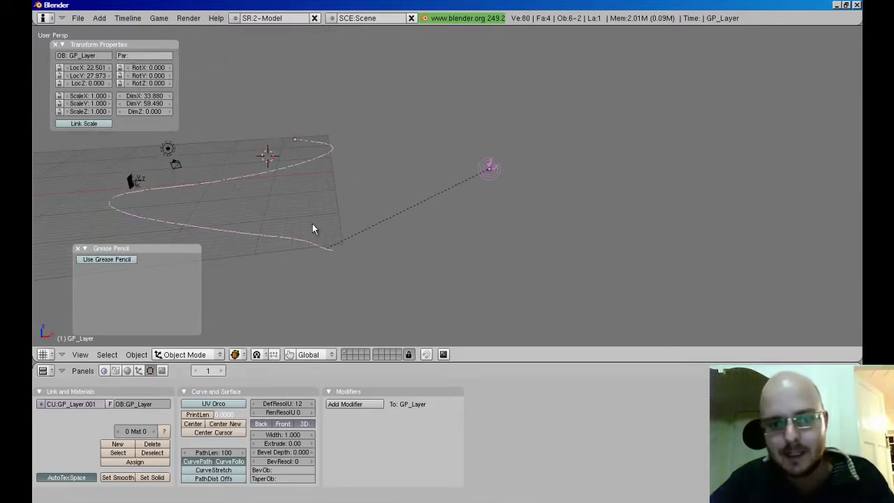
key(Tab)
right_click(337, 250)
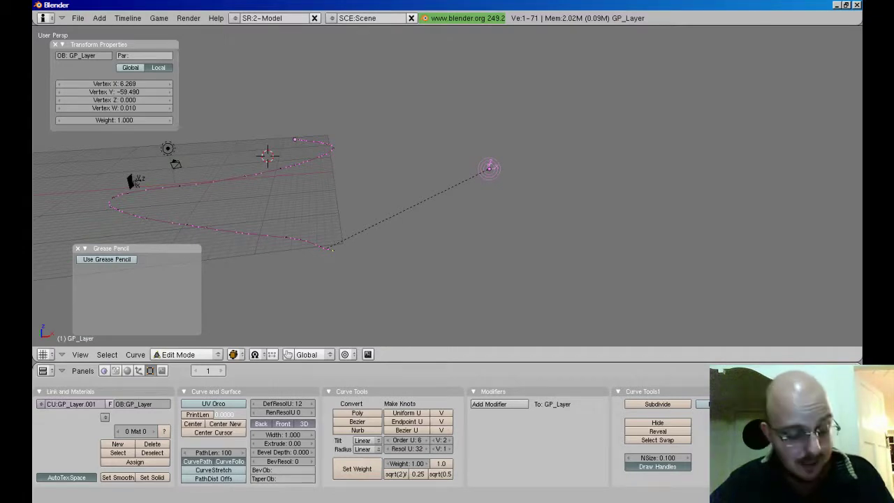
key(shift+s)
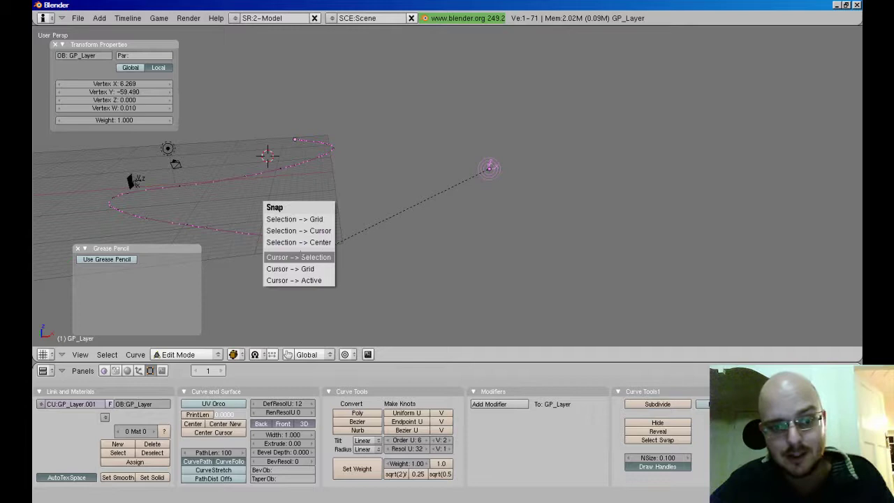
click(299, 255)
key(Tab)
Snap the Empty to the 3D cursor at the start of the path.
right_click(487, 176)
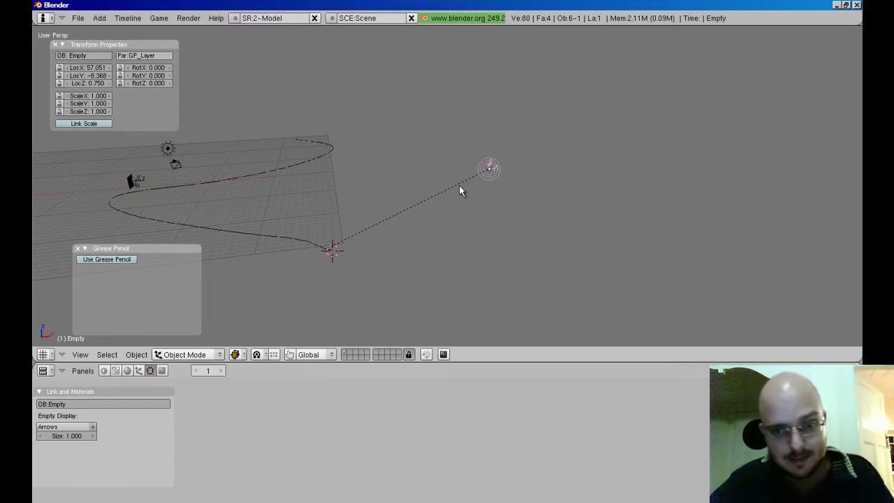
key(shift+s)
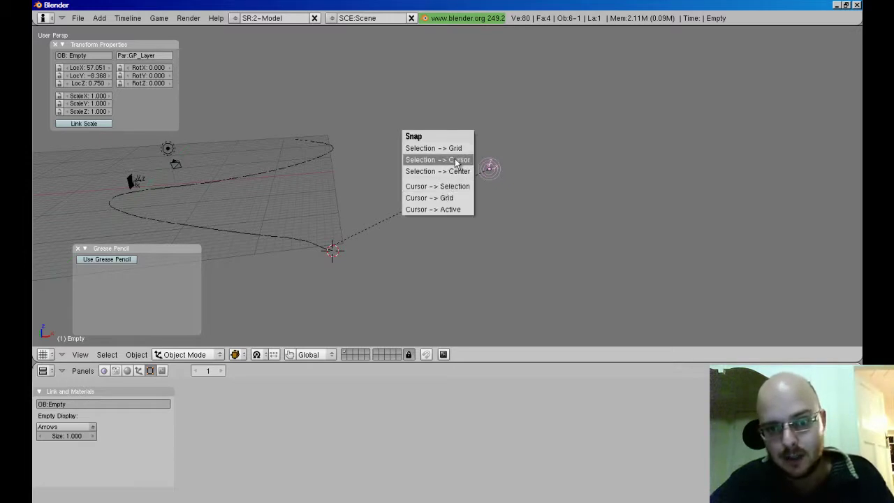
click(462, 159)
Play the animation to check the Empty's travel along the curve.
middle_drag(462, 159, 381, 180)
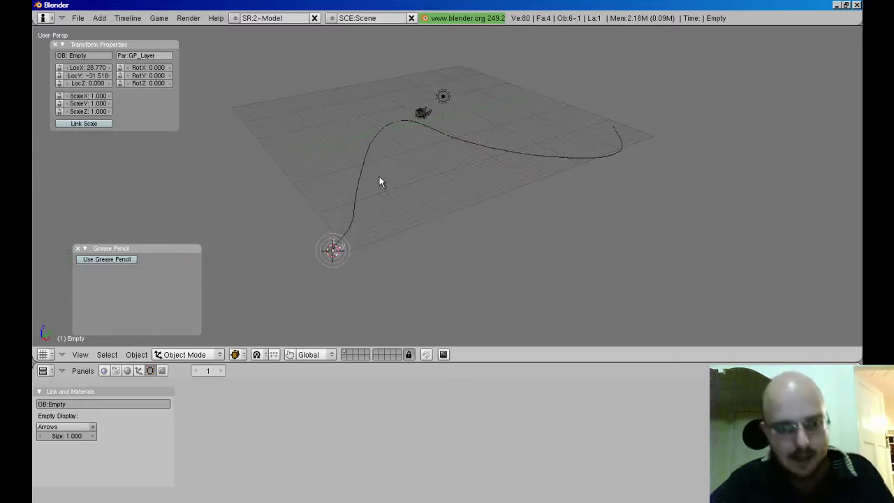
key(alt+a)
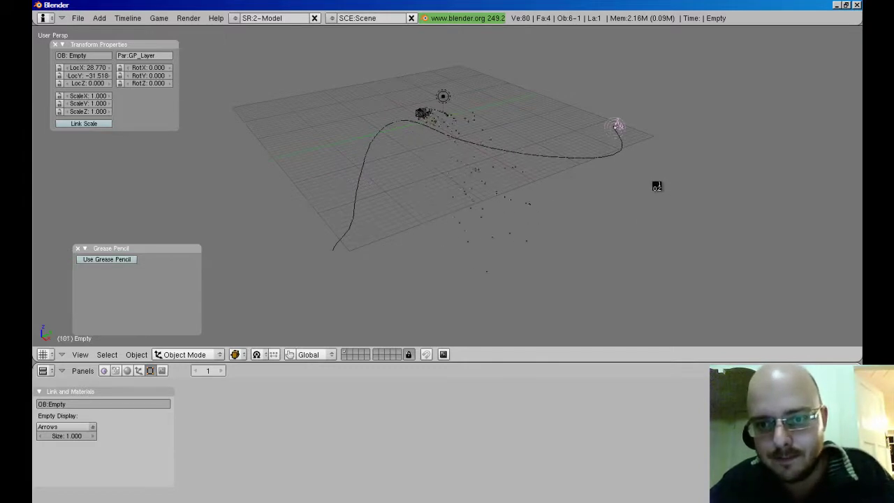
key(Escape)
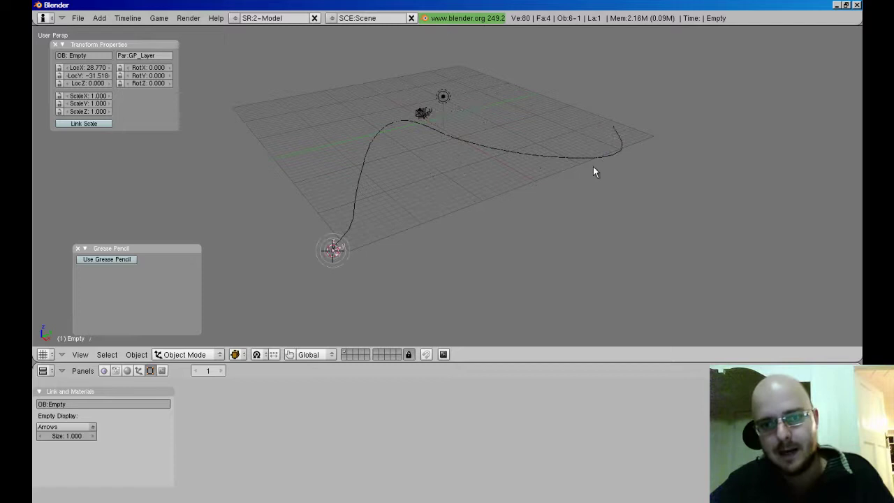
Select the Grease Pencil curve and set its path length to 250.
middle_drag(592, 170, 389, 254)
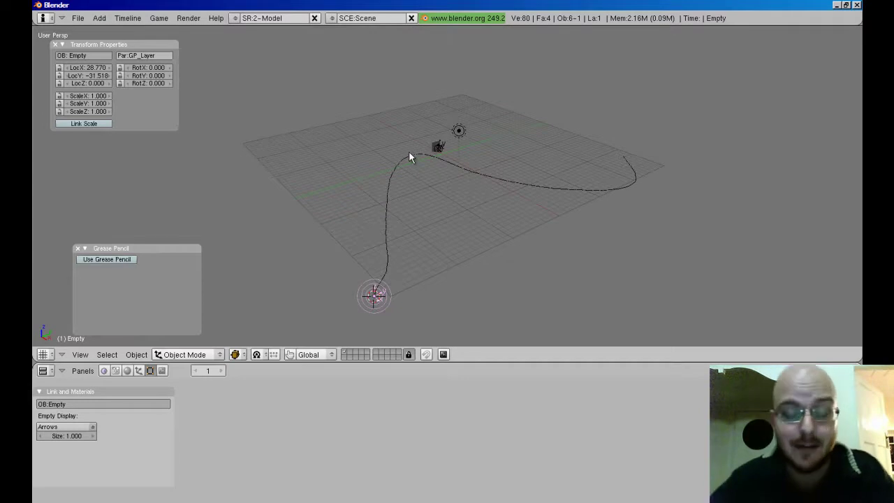
right_click(388, 251)
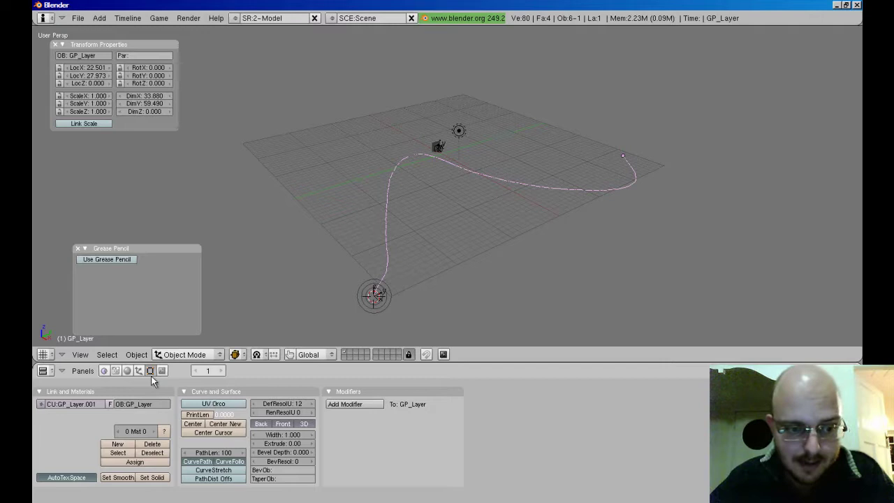
click(224, 454)
text(250)
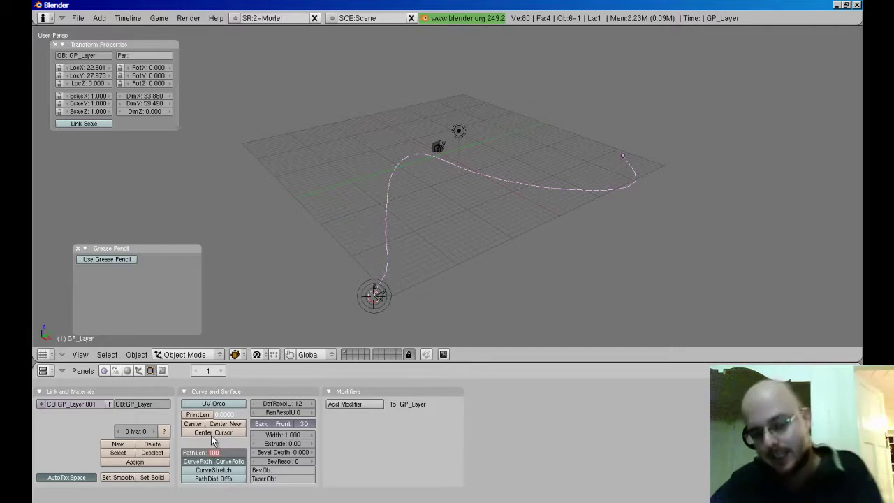
key(Return)
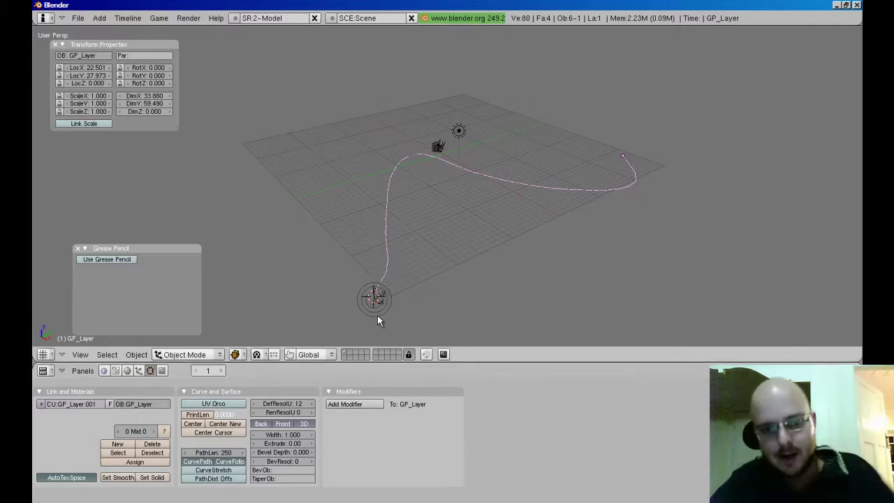
Play the animation twice to examine the Empty's speed along the lengthened path, and return to frame 1.
key(alt+a)
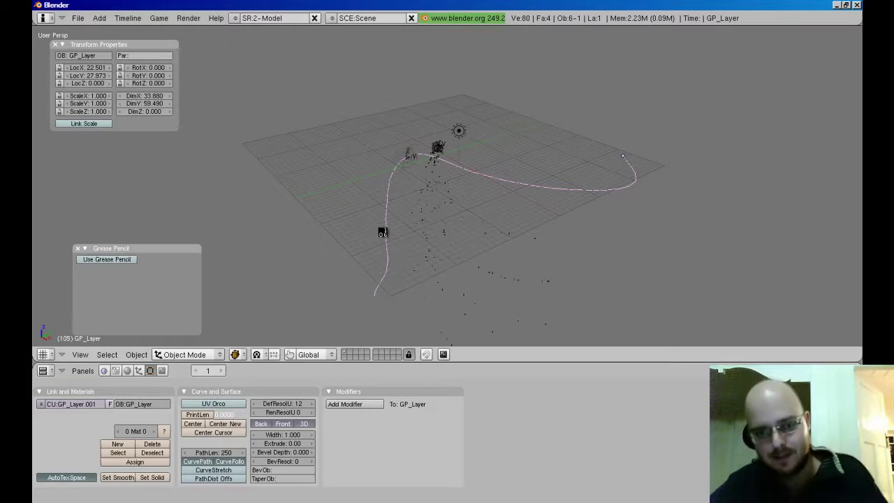
key(Escape)
middle_drag(458, 231, 495, 216)
key(alt+a)
middle_drag(577, 214, 539, 248)
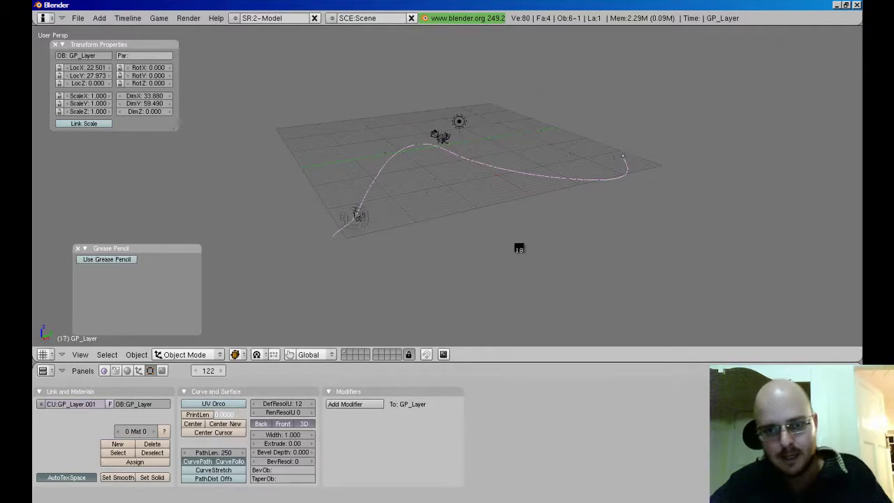
key(Escape)
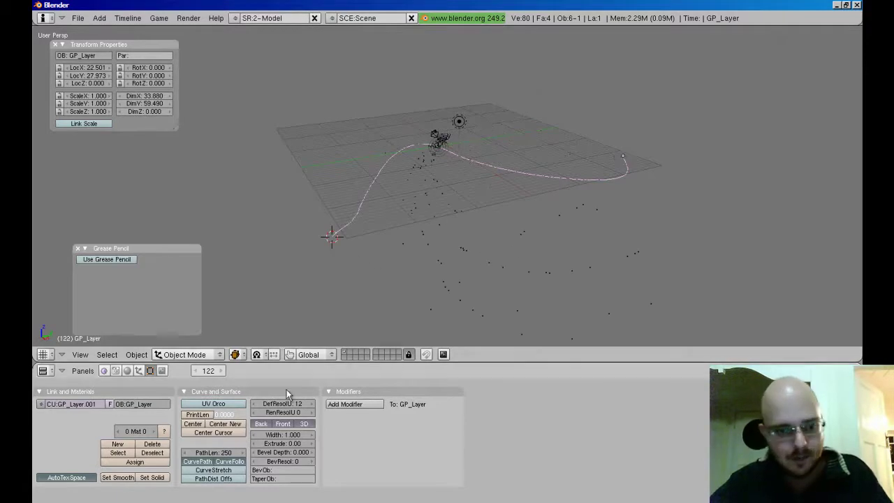
drag(208, 370, 174, 365)
key(space)
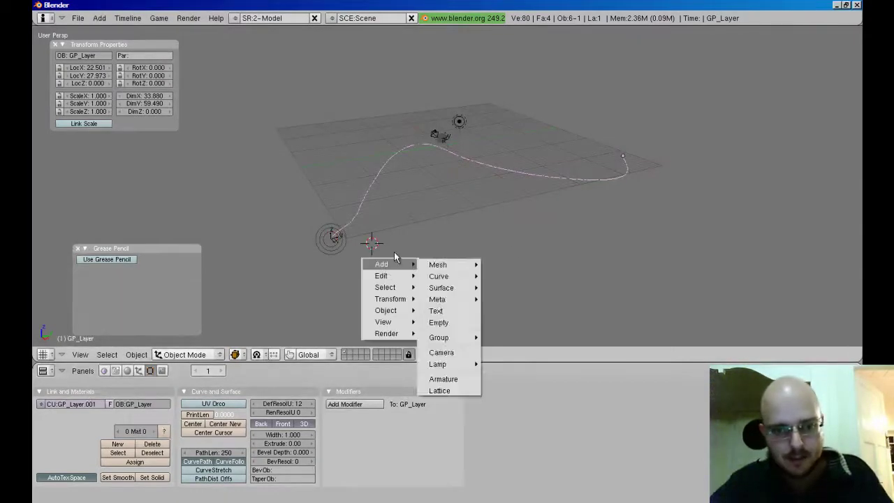
key(KP_7)
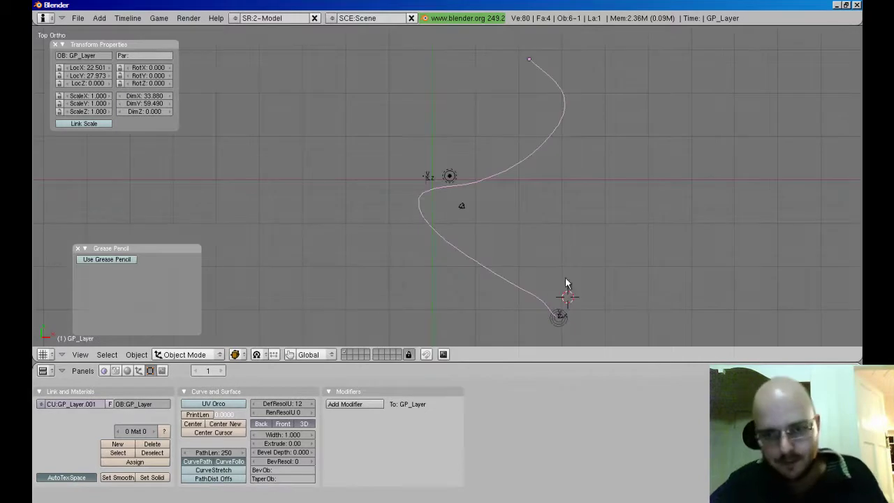
middle_drag(571, 213, 525, 278)
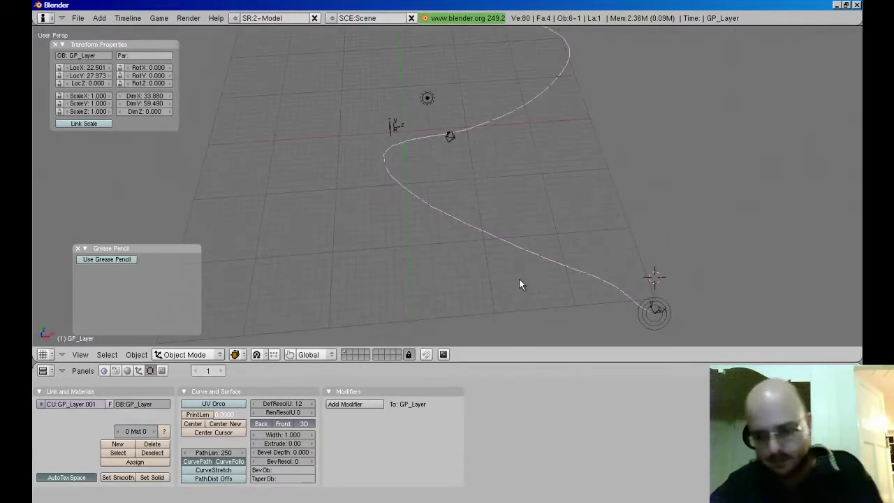
Add a Monkey mesh beside the Empty near the path's start, aligned to the top view.
key(KP_7)
key(g)
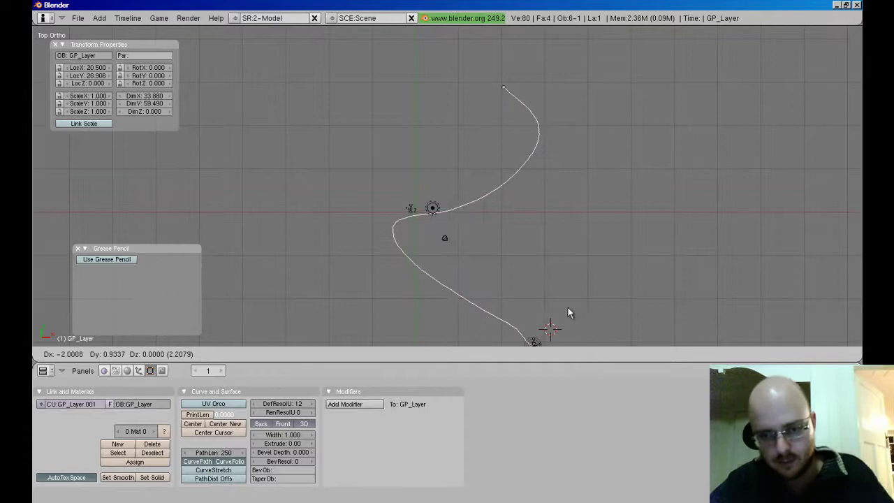
right_click(555, 308)
shift+middle_drag(568, 272, 547, 220)
key(space)
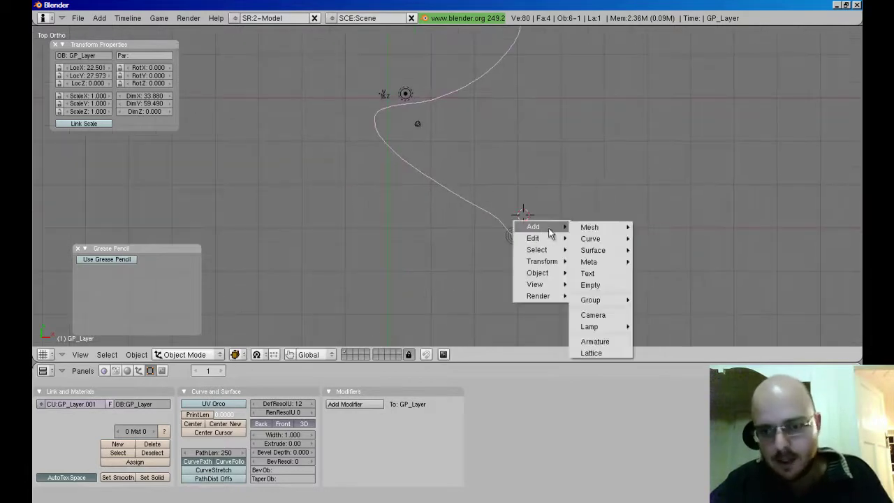
mouse_move(590, 227)
click(657, 274)
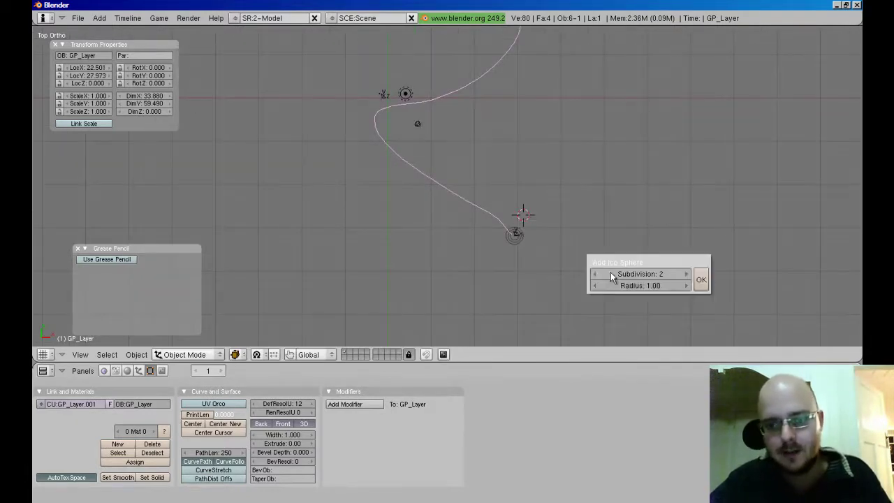
key(space)
mouse_move(616, 231)
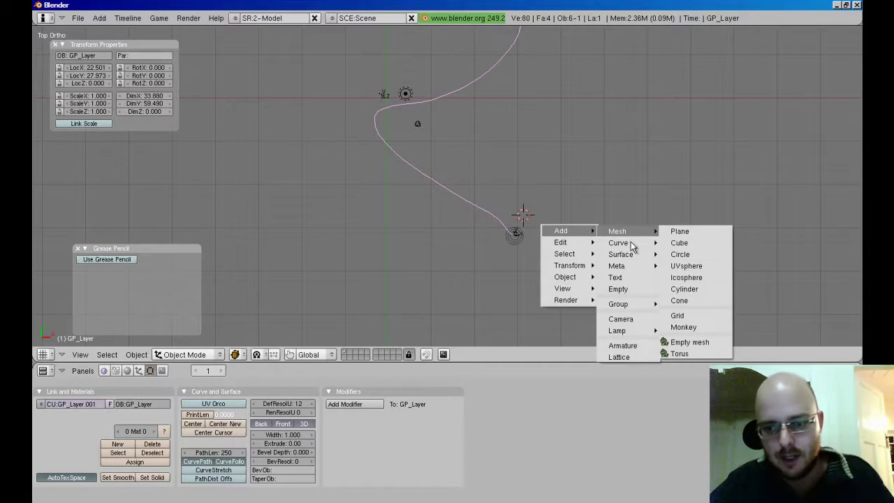
click(681, 329)
Rotate the monkey 90 degrees about the global X axis.
middle_drag(681, 329, 439, 205)
scroll(502, 228, up, 8)
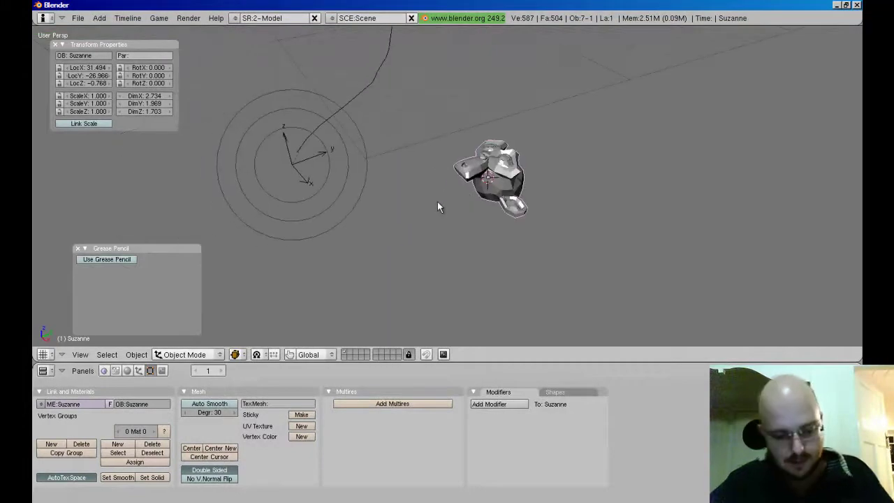
key(r)
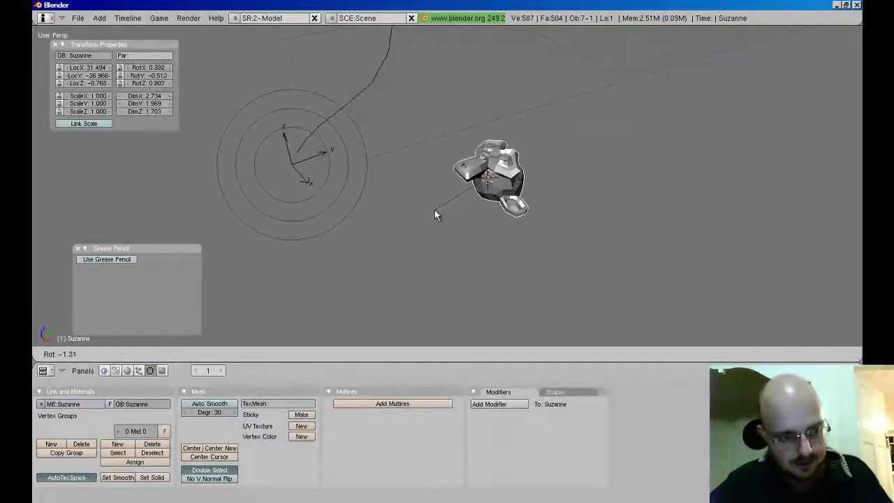
text(x90)
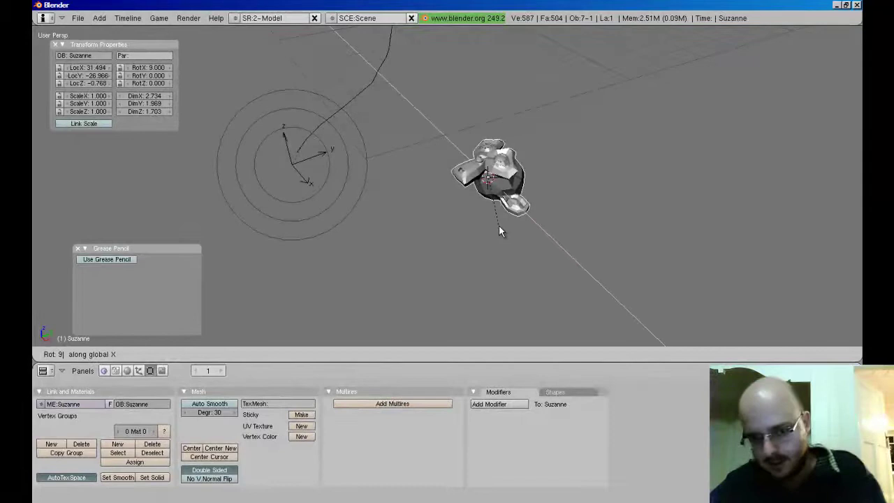
key(Return)
middle_drag(449, 219, 586, 201)
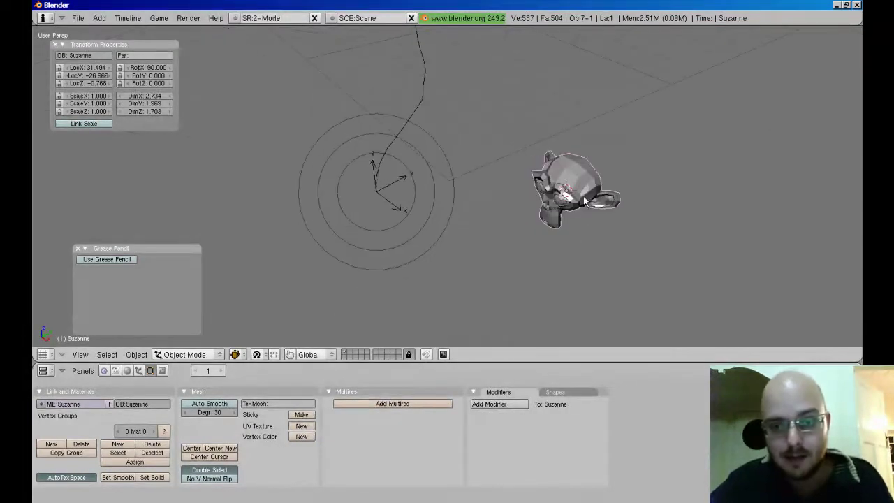
Parent the monkey to the curve with Follow Path and play the animation to check its movement.
shift+middle_drag(498, 109, 449, 171)
scroll(507, 121, down, 4)
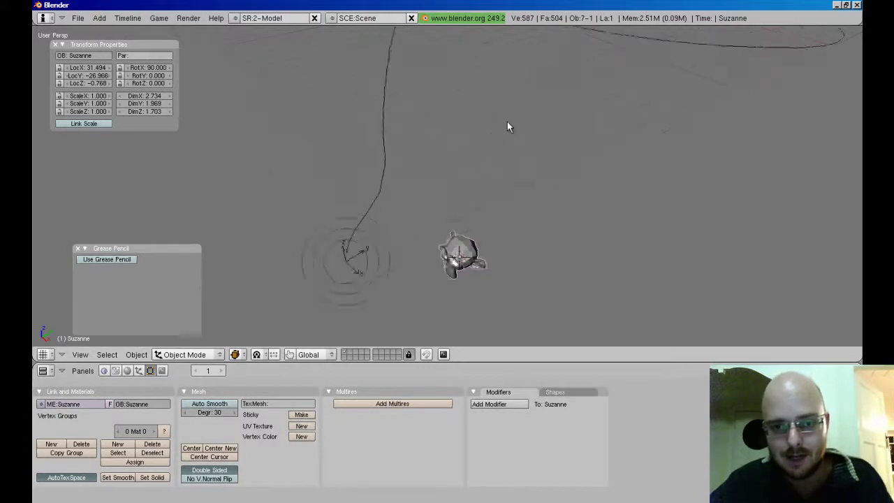
shift+right_click(403, 188)
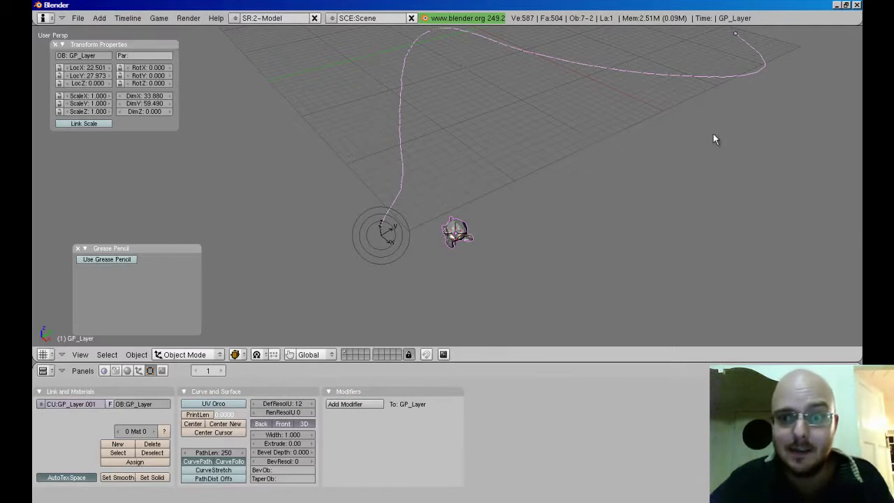
key(ctrl+p)
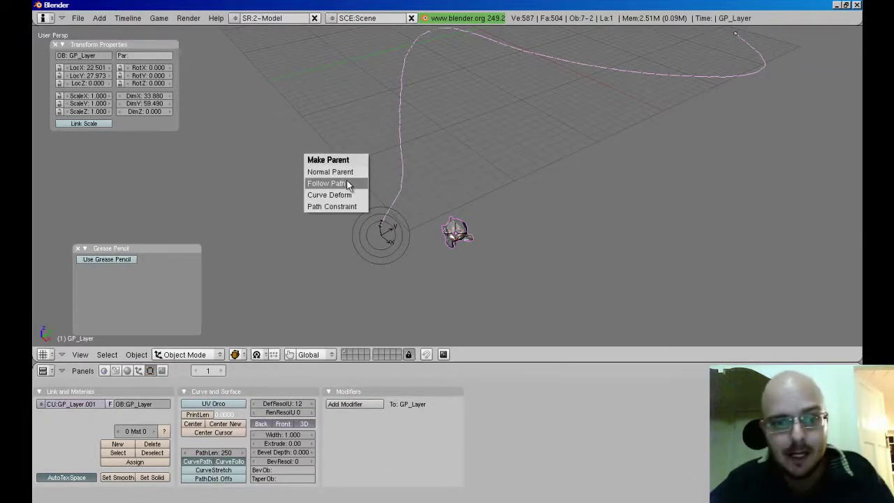
click(345, 183)
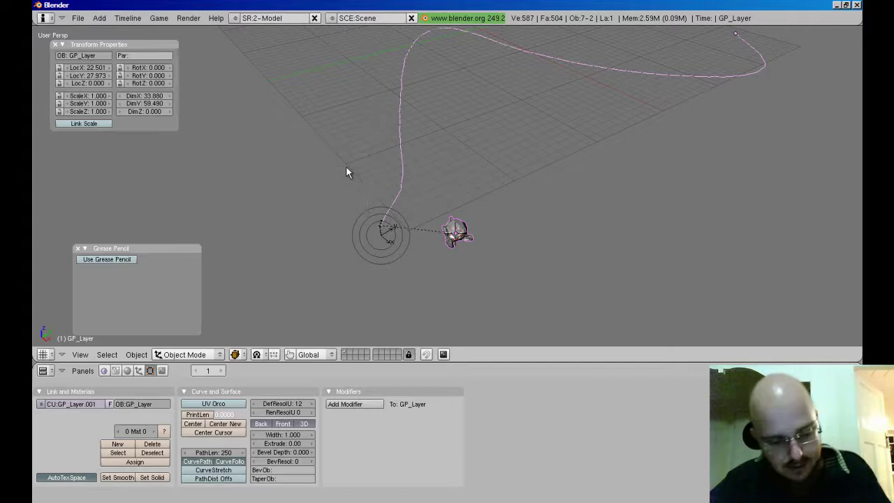
key(alt+a)
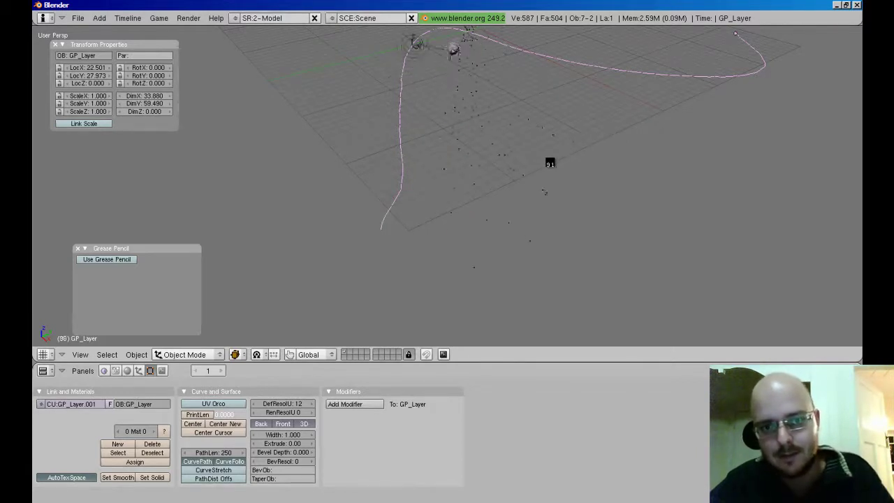
key(Escape)
Snap the 3D cursor to the curve's selected end point at the start of the path animation.
key(Tab)
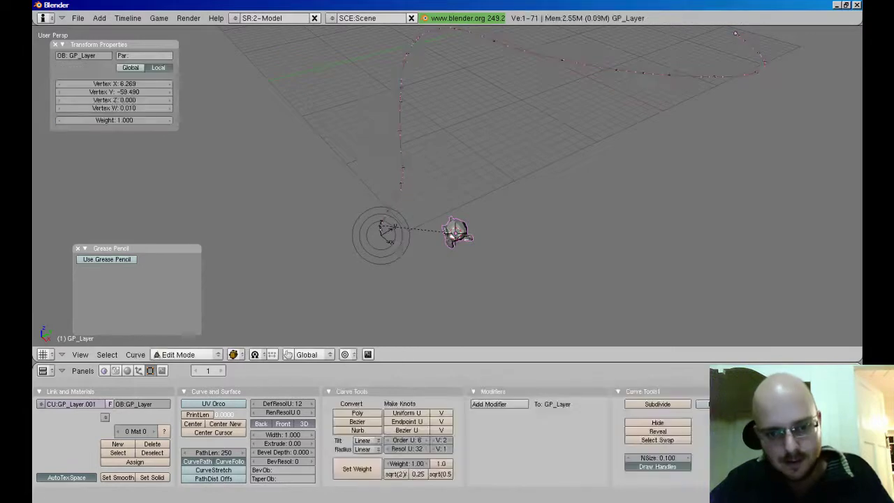
key(shift+s)
key(Escape)
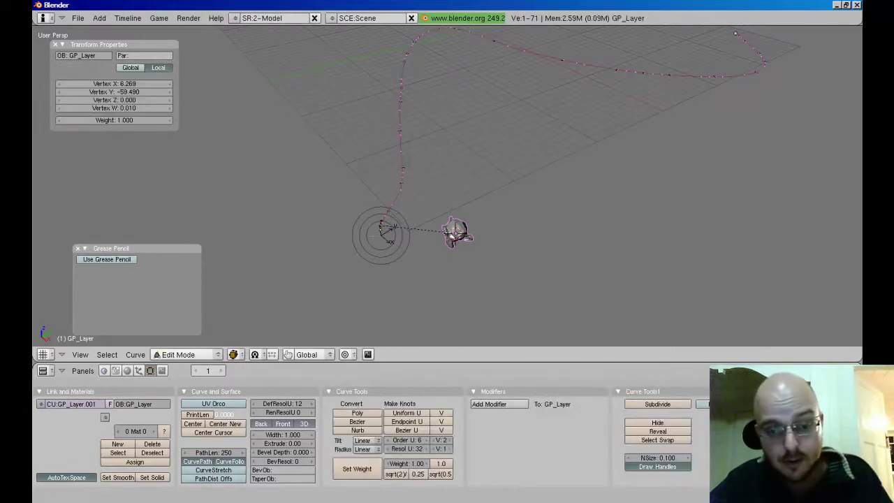
key(shift+s)
key(Escape)
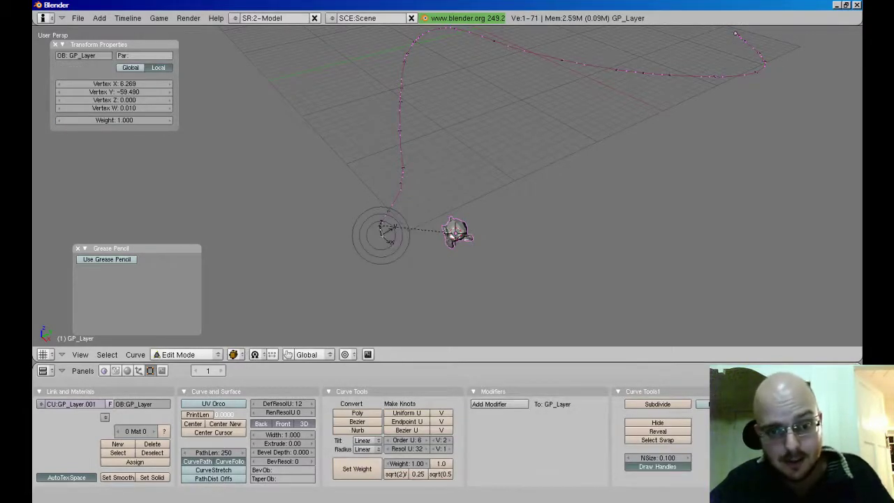
key(Tab)
key(Tab)
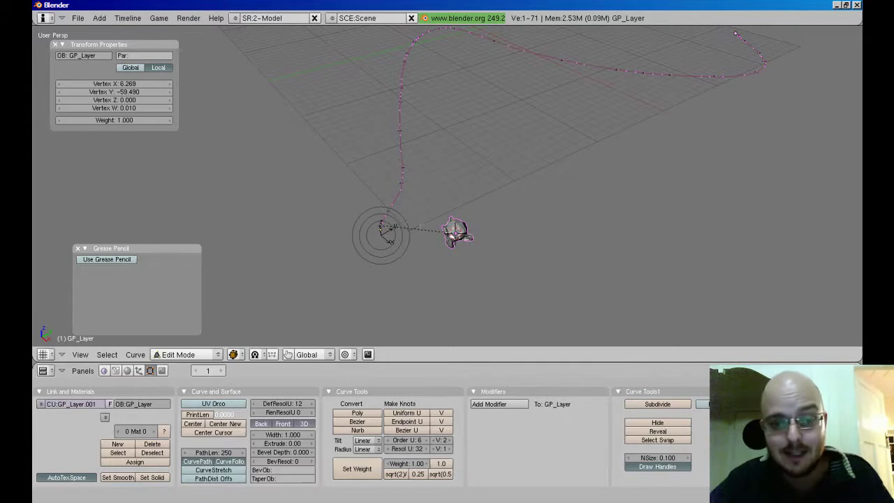
key(shift+s)
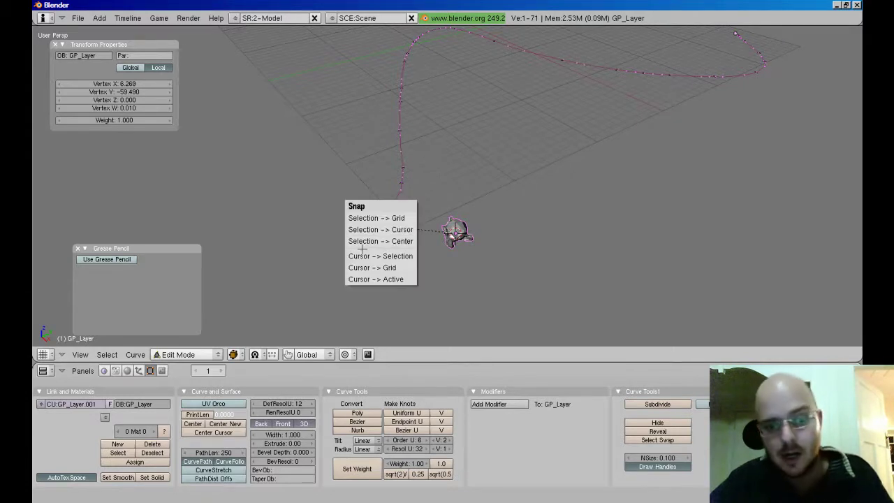
click(381, 256)
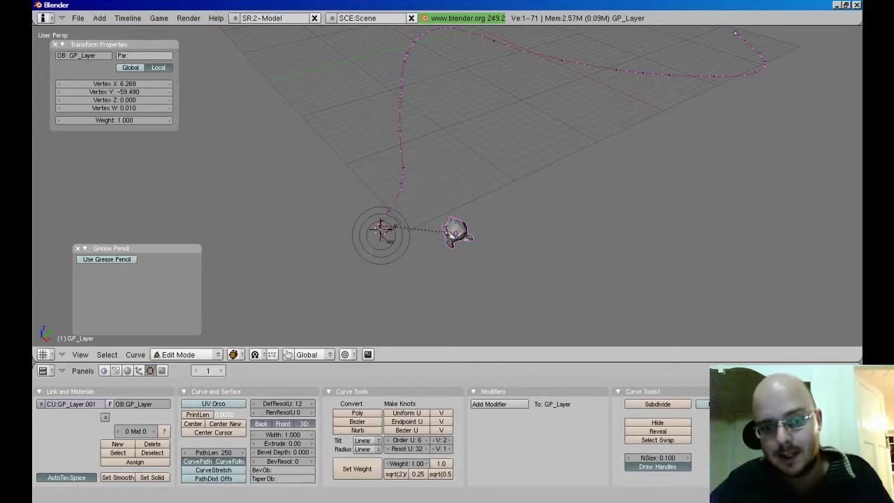
Try to snap the monkey to the 3D cursor at the path's start, and undo the move.
right_click(454, 235)
key(shift+s)
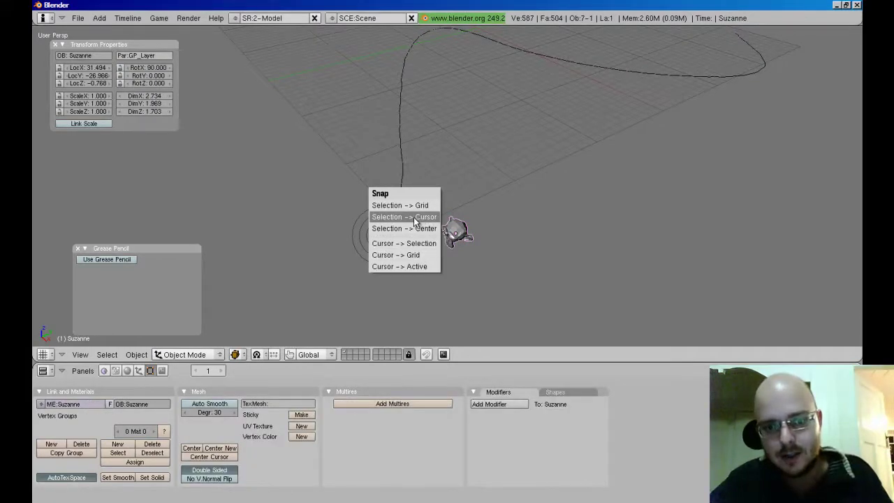
click(415, 217)
middle_drag(410, 219, 365, 204)
middle_drag(382, 234, 436, 182)
scroll(395, 217, up, 5)
middle_drag(497, 107, 455, 159)
key(ctrl+z)
In the monkey's mesh, select the lowest chin vertex and snap the 3D cursor to it.
middle_drag(482, 201, 529, 132)
key(Tab)
middle_drag(577, 206, 529, 183)
right_click(580, 162)
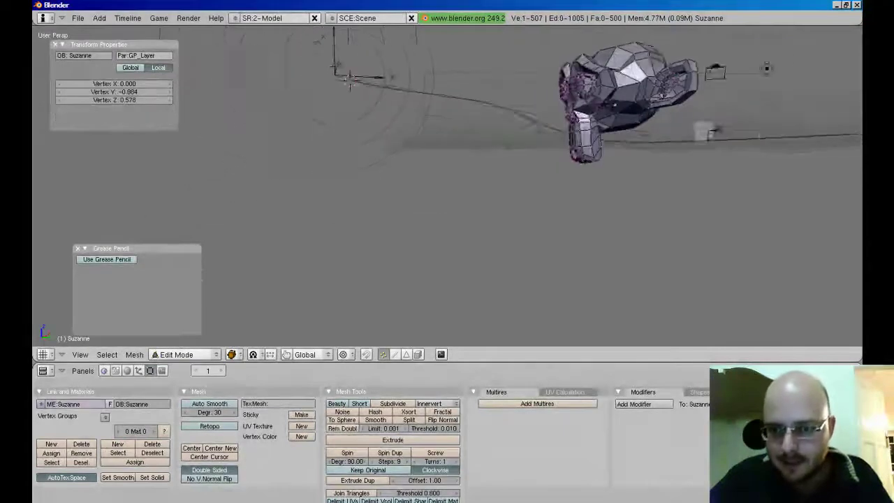
middle_drag(622, 189, 552, 171)
key(shift+s)
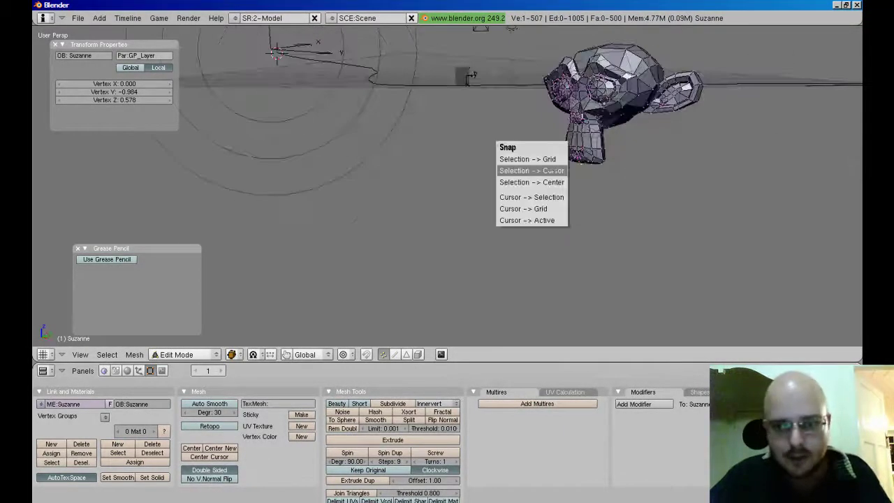
click(530, 196)
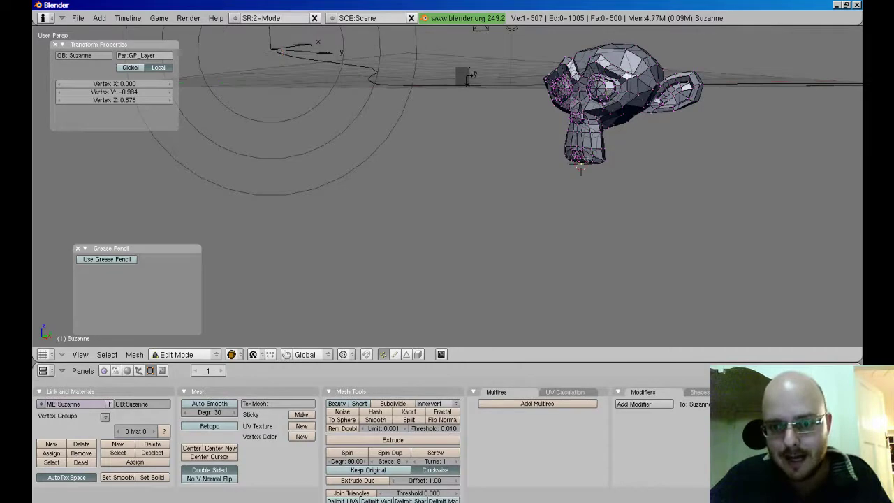
middle_drag(531, 188, 493, 217)
shift+middle_drag(559, 140, 423, 297)
scroll(447, 244, down, 5)
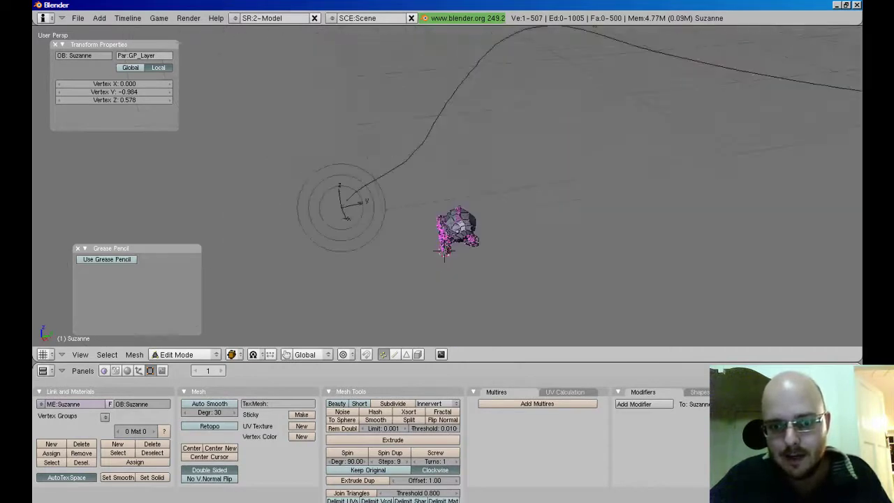
middle_drag(475, 223, 523, 176)
key(Tab)
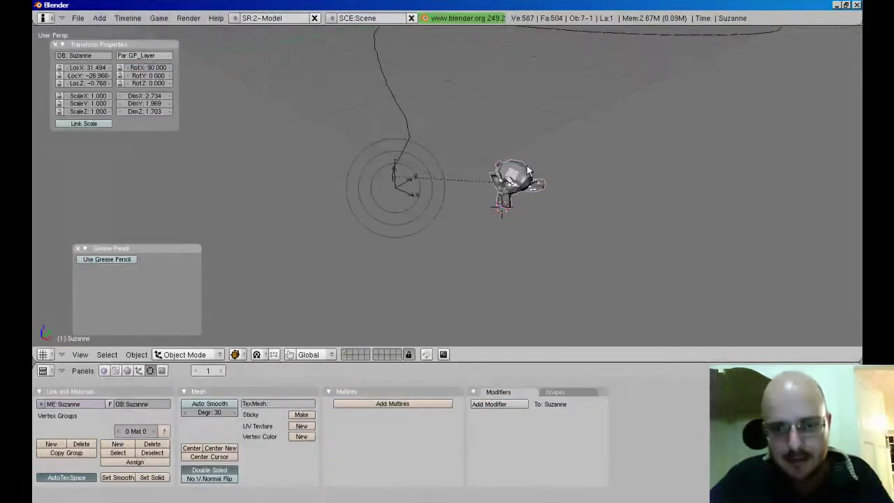
Set the monkey's object center to the 3D cursor at the tip of its chin.
click(138, 371)
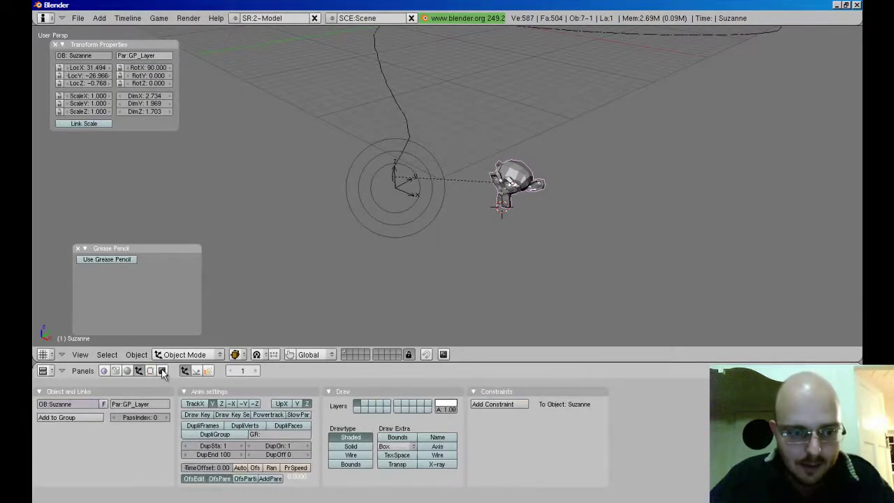
key(F9)
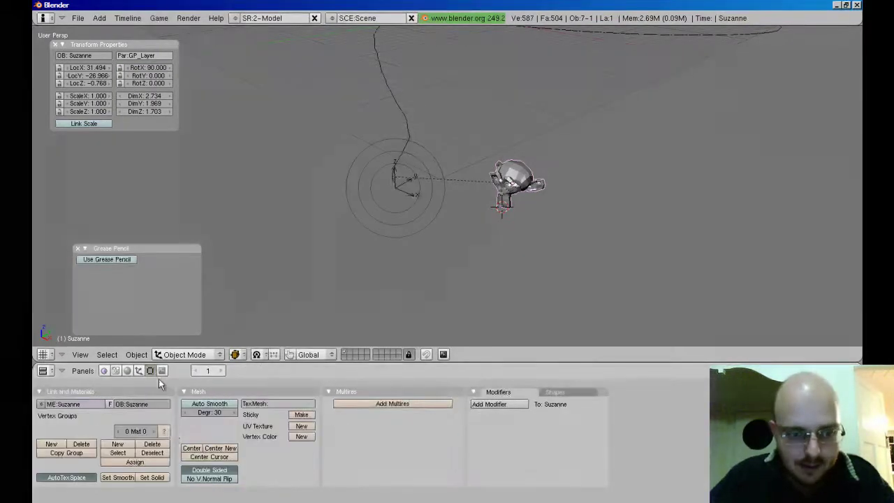
click(210, 457)
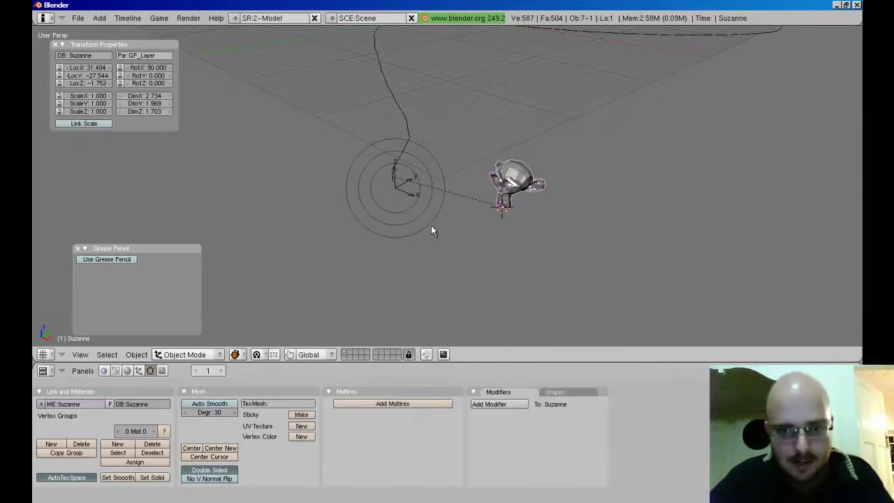
key(Tab)
Snap the 3D cursor back to the curve's selected end point where the path starts.
key(Tab)
right_click(406, 152)
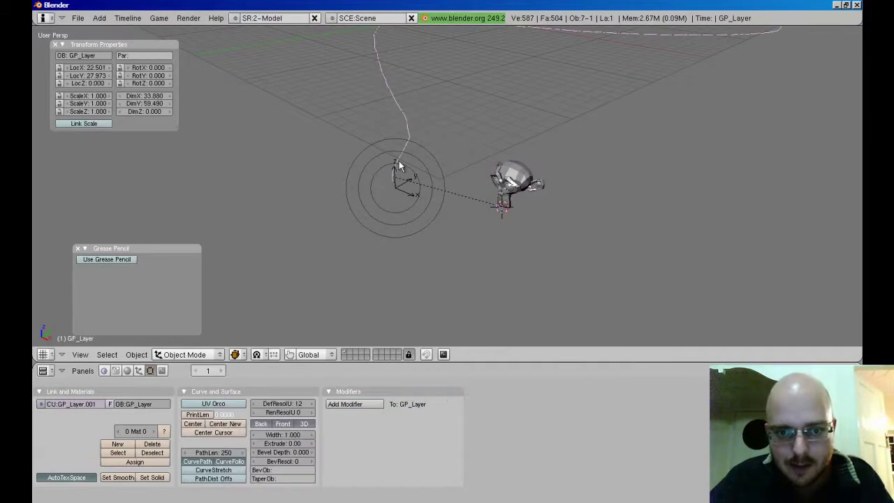
key(Tab)
key(shift+s)
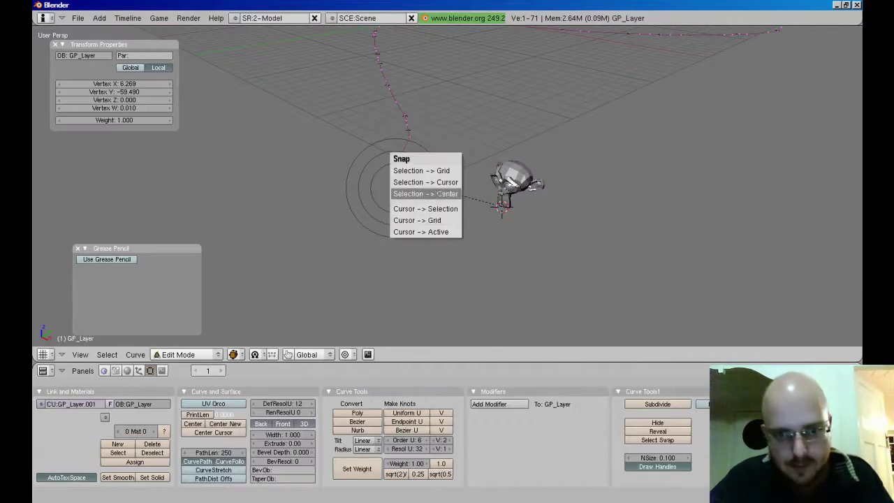
click(429, 208)
key(Tab)
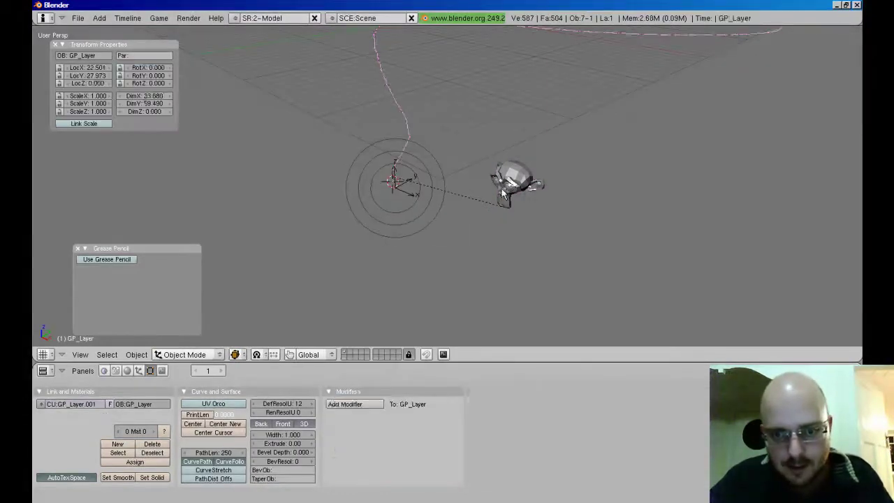
Snap the monkey to the 3D cursor at the start of the path.
right_click(503, 198)
key(shift+s)
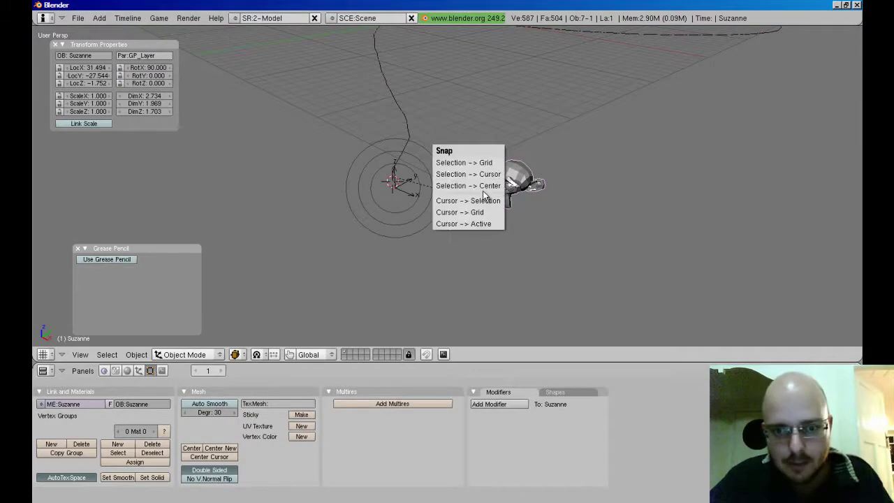
click(487, 176)
Rotate the monkey around the global Z axis to about -128.5 degrees so that it faces along the curve.
middle_drag(354, 183, 506, 205)
key(r)
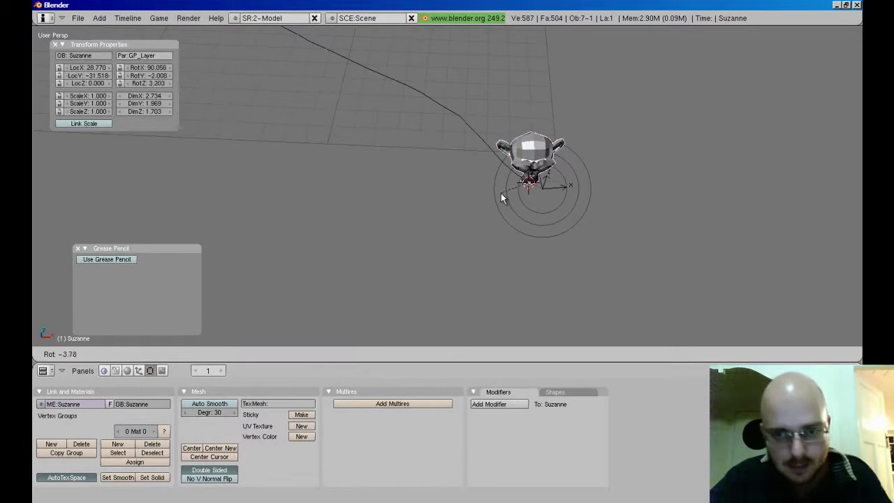
key(z)
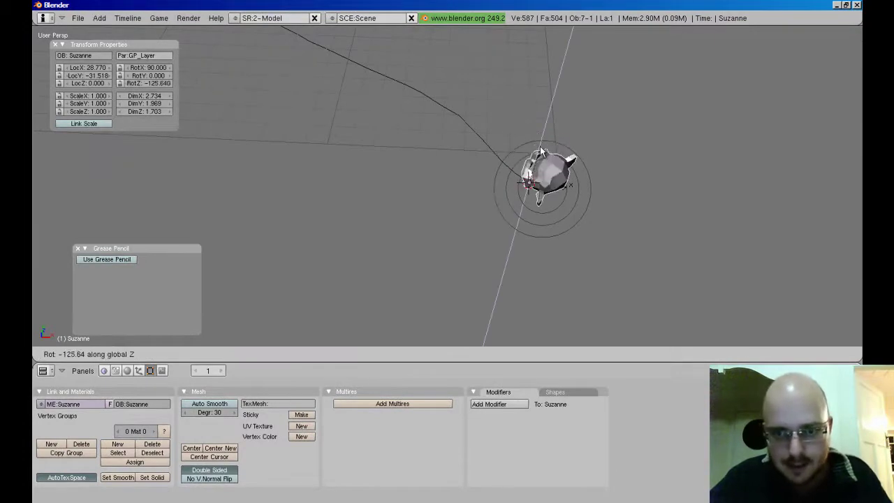
click(538, 152)
middle_drag(541, 155, 618, 138)
key(r)
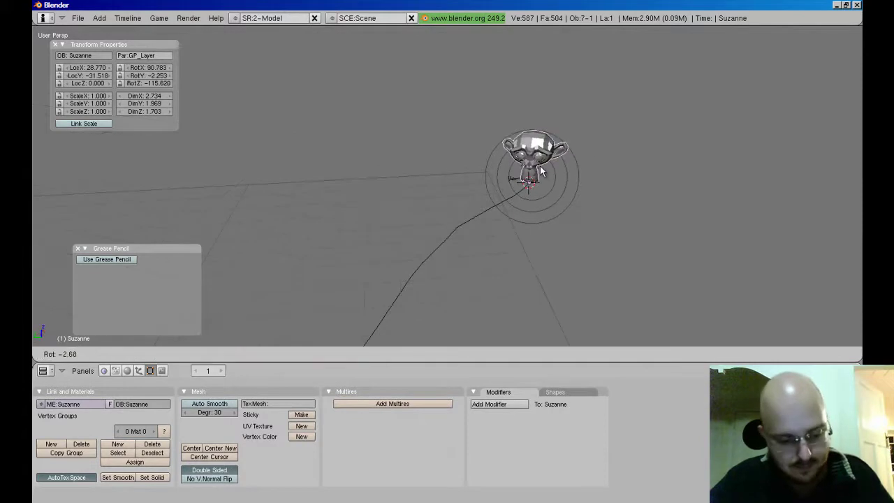
key(z)
click(544, 177)
Play the animation and examine from several angles how the monkey travels along the curve, then stop playback.
mouse_move(544, 178)
middle_down()
mouse_move(517, 196)
mouse_move(441, 185)
mouse_move(528, 172)
mouse_move(509, 242)
mouse_move(520, 205)
mouse_move(489, 210)
mouse_move(497, 188)
middle_up()
key(alt+a)
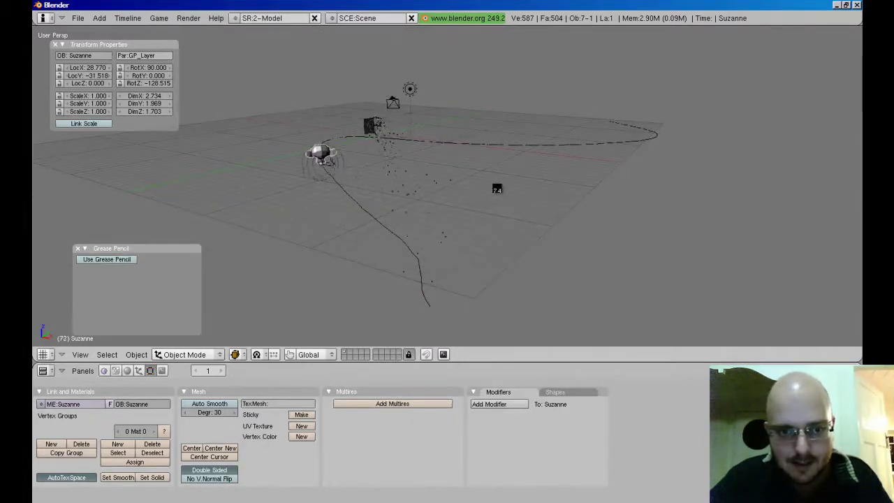
mouse_move(495, 187)
middle_down()
mouse_move(411, 219)
mouse_move(487, 230)
mouse_move(435, 219)
middle_up()
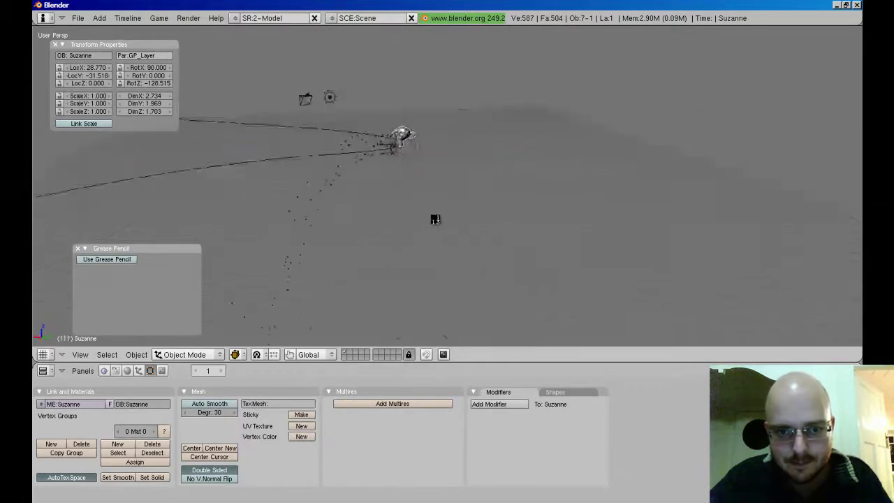
middle_drag(380, 224, 437, 225)
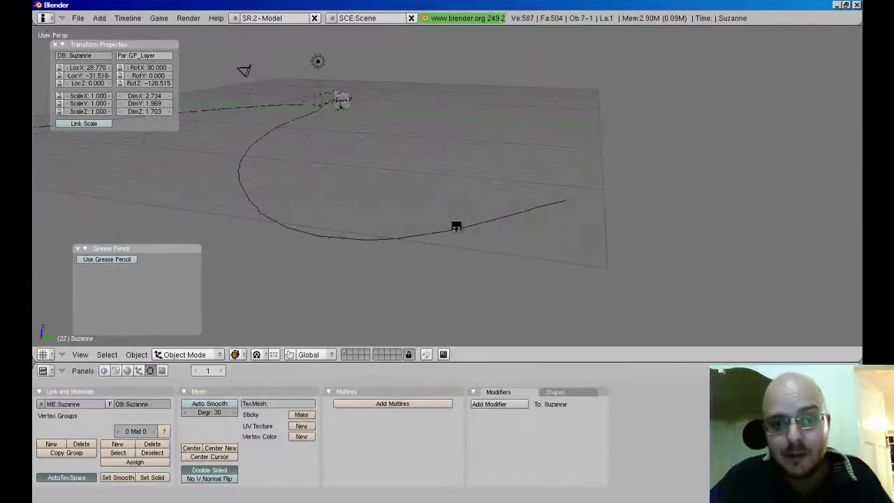
middle_drag(414, 230, 563, 206)
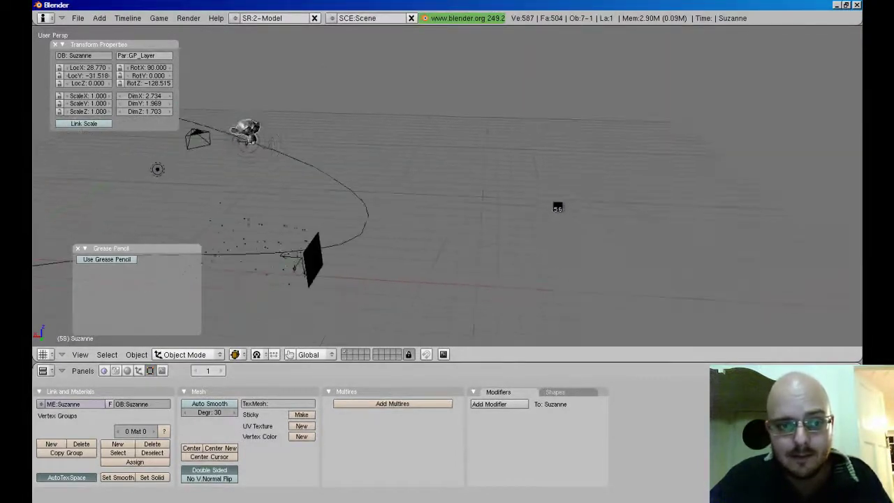
key(Escape)
middle_drag(330, 152, 413, 128)
middle_drag(394, 170, 399, 197)
middle_drag(319, 155, 352, 302)
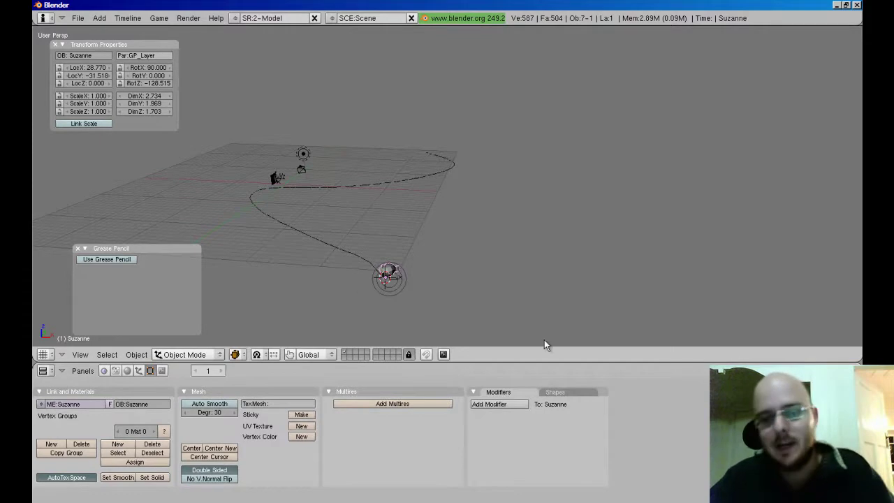
Split the 3D view vertically into a wide area and a narrower second area.
right_click(595, 366)
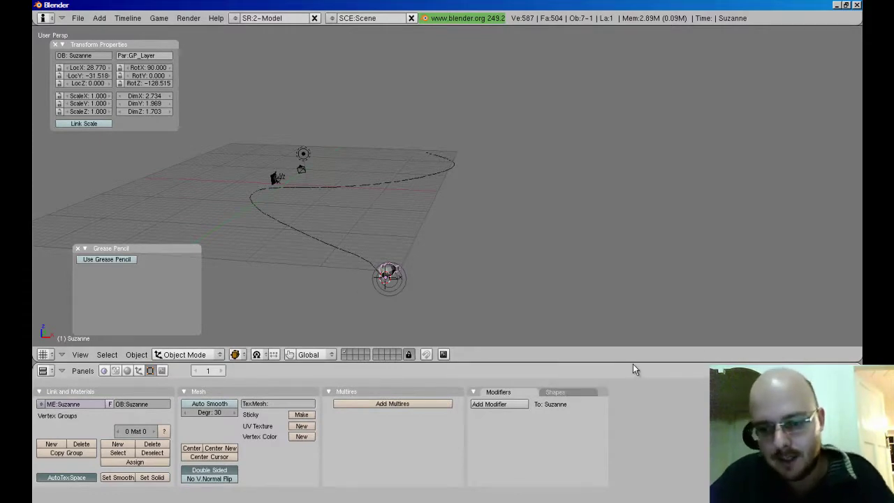
right_click(632, 361)
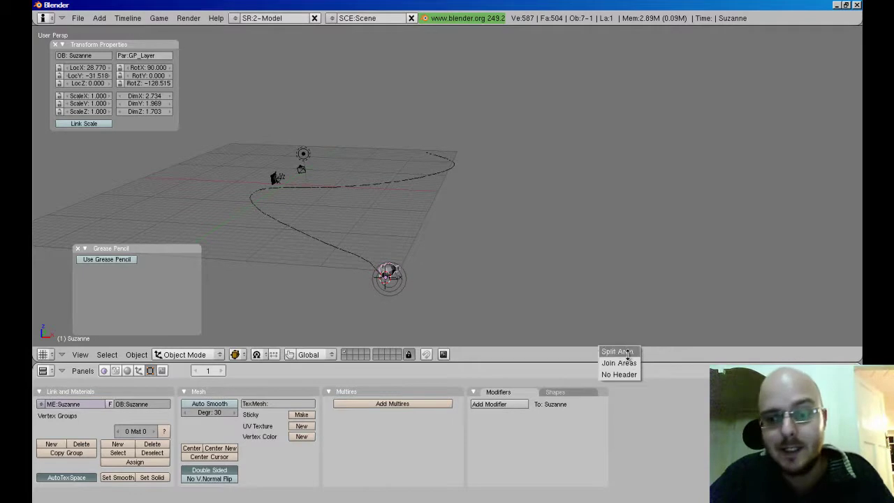
click(617, 351)
click(540, 230)
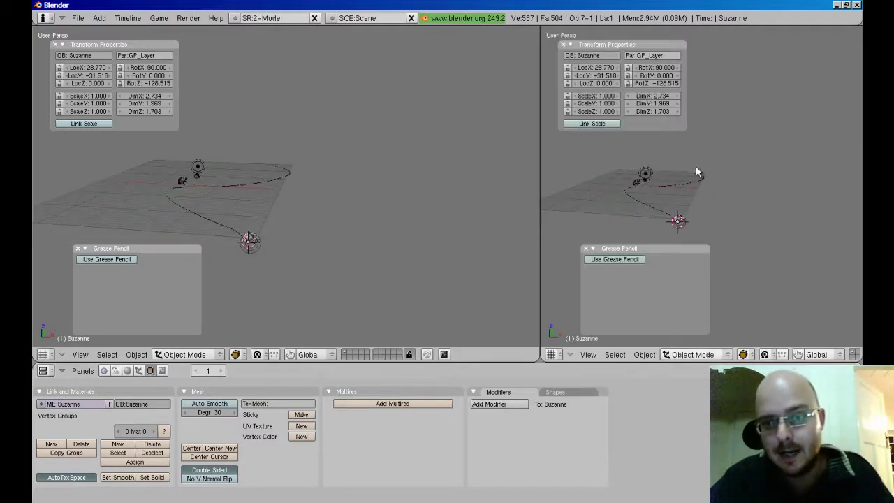
Close the Transform Properties and Grease Pencil panels in the narrower 3D view and switch it to the camera view.
click(563, 46)
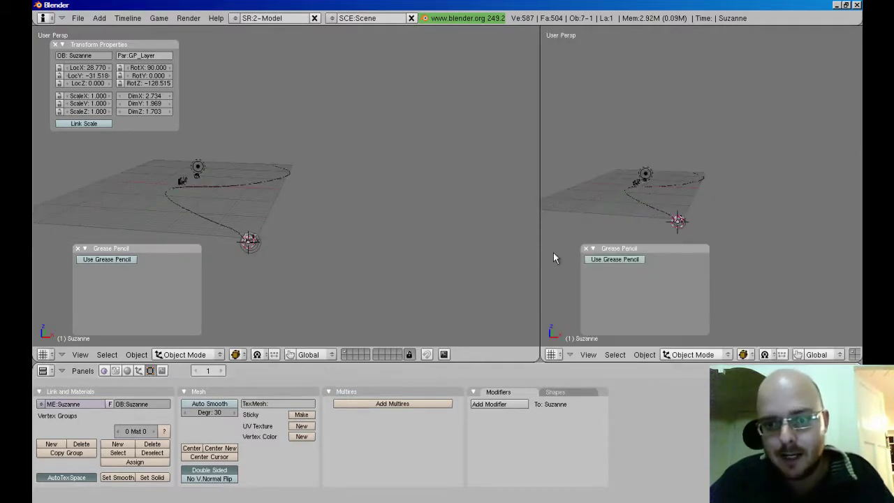
click(586, 249)
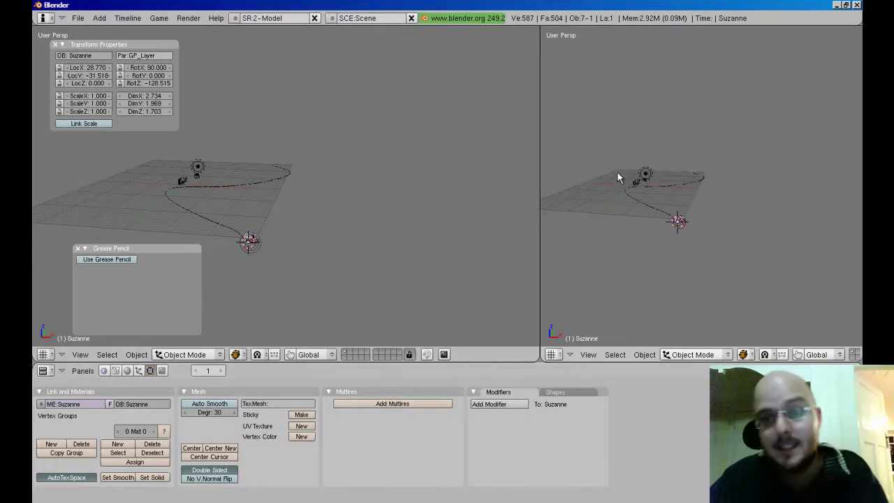
key(KP_0)
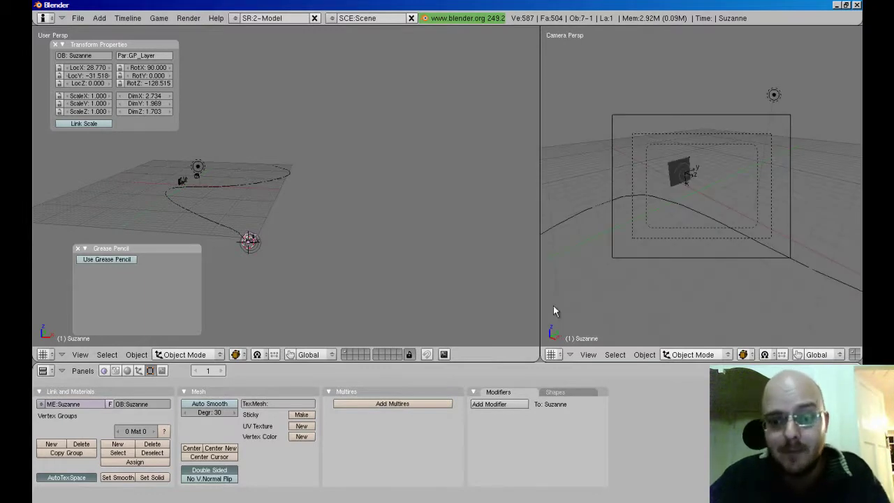
click(588, 355)
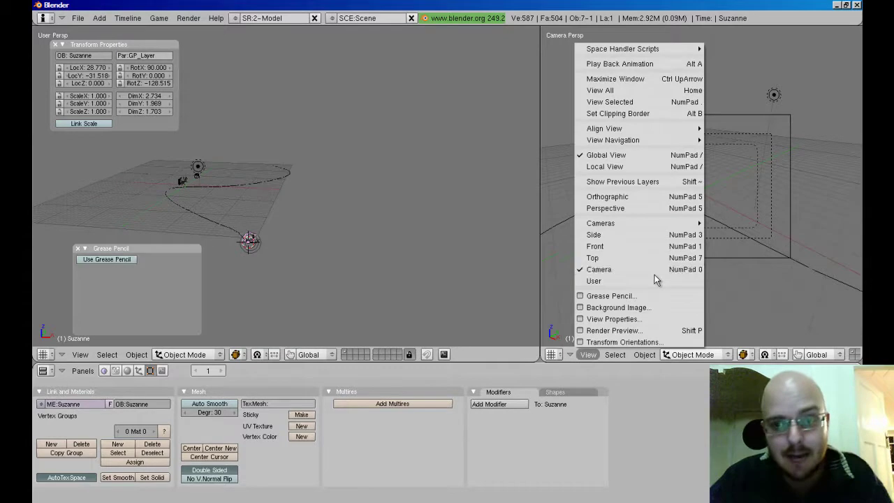
Select the camera in the user perspective view and snap it to the 3D cursor at the path's start.
middle_drag(286, 130, 379, 145)
right_click(279, 147)
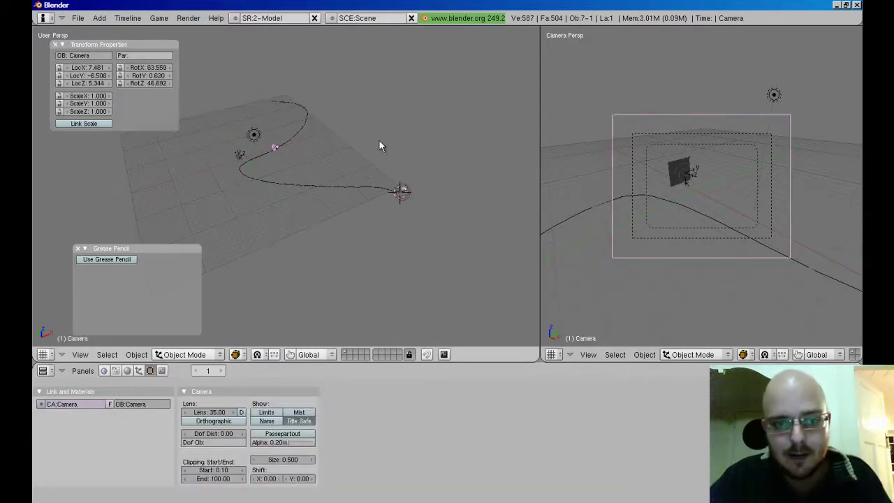
key(shift+s)
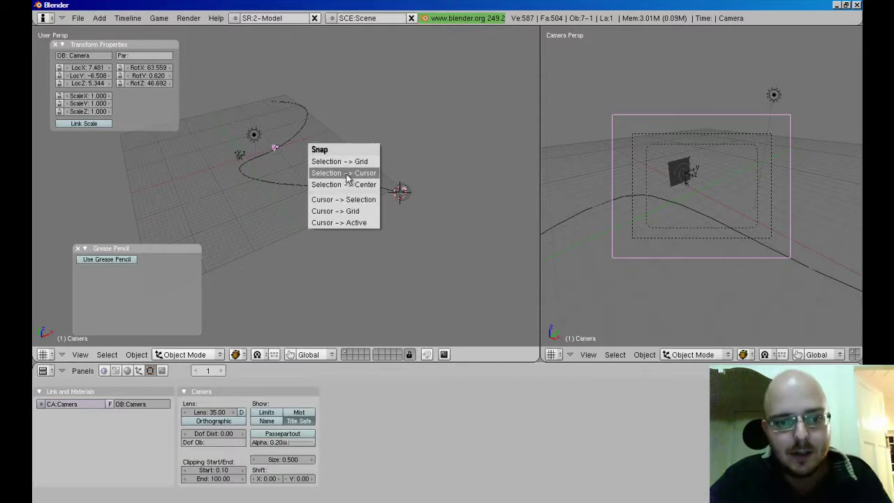
click(344, 172)
middle_drag(407, 194, 444, 176)
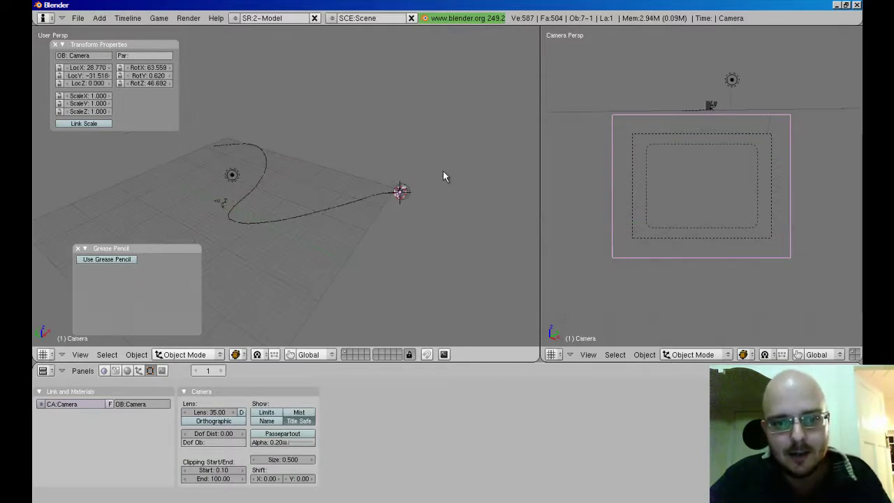
key(z)
key(g)
right_click(390, 195)
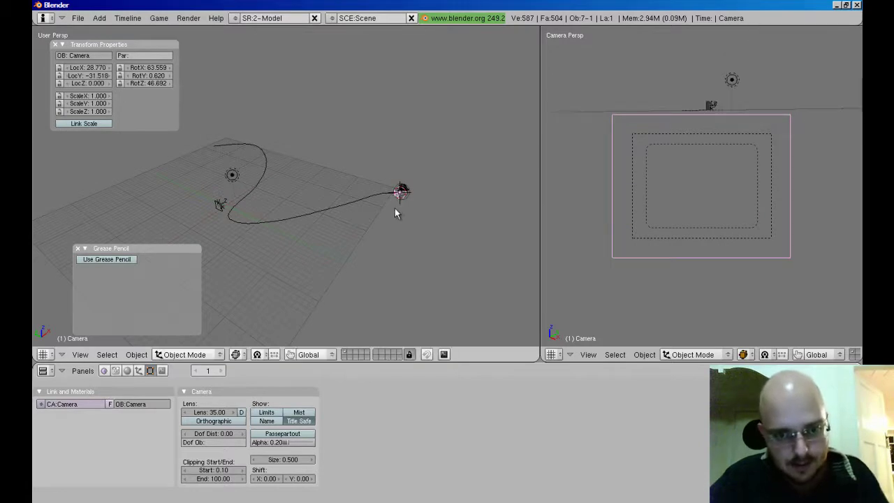
mouse_move(395, 213)
middle_down()
mouse_move(407, 184)
mouse_move(327, 273)
mouse_move(431, 192)
mouse_move(381, 215)
middle_up()
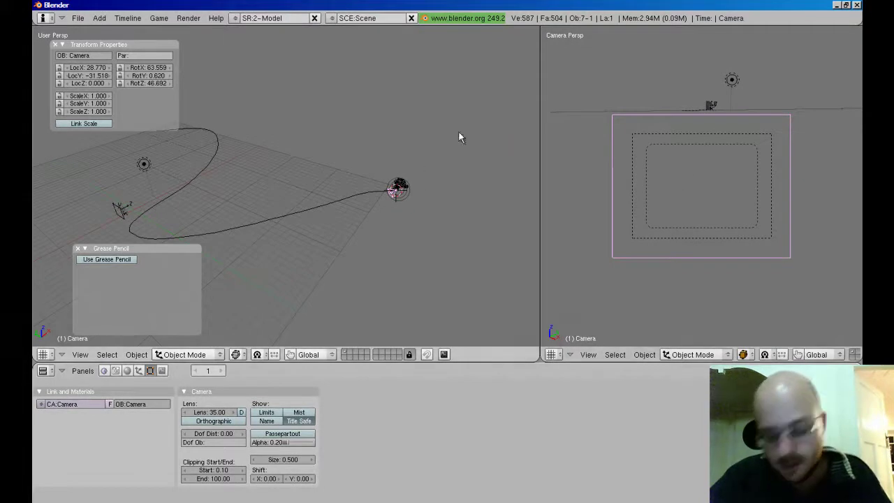
Try the full-window toggle by repeatedly maximizing and restoring the user perspective view, then the buttons area.
key(ctrl+Up)
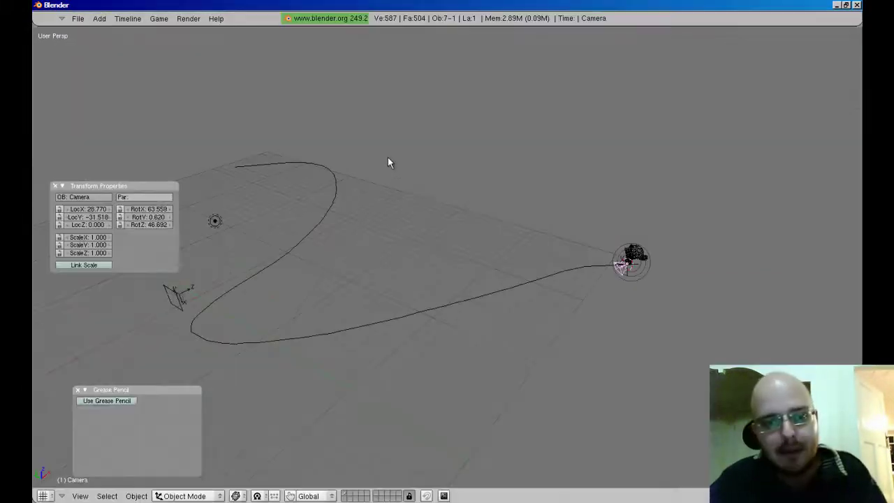
key(ctrl+Up)
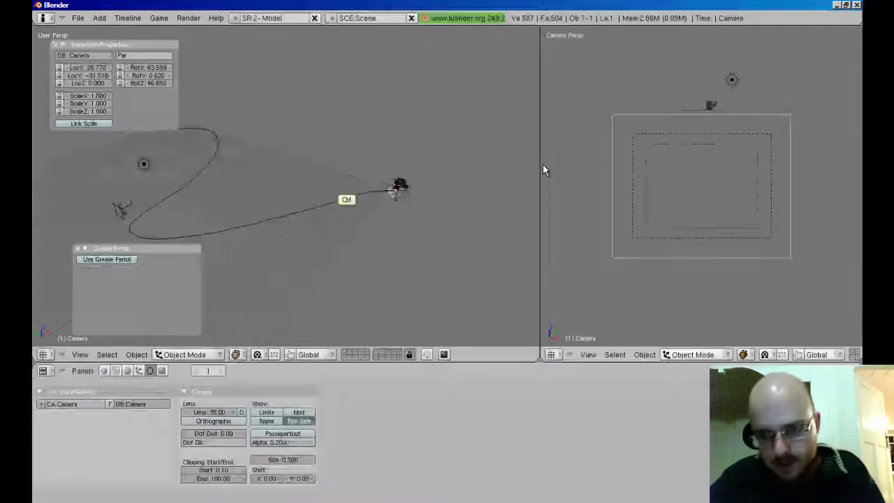
key(ctrl+Up)
key(ctrl+Up)
key(ctrl+Up)
key(ctrl+Up)
key(ctrl+Up)
key(ctrl+Up)
key(ctrl+Up)
key(ctrl+Up)
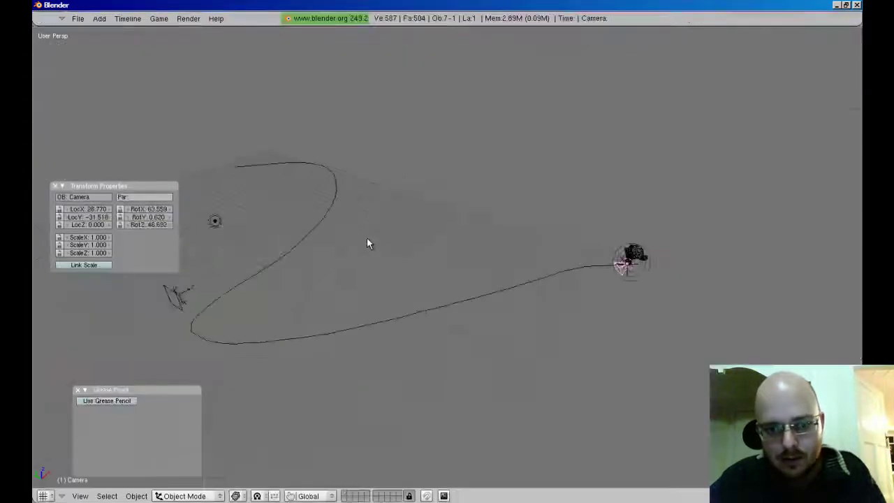
key(ctrl+Up)
key(ctrl+Up)
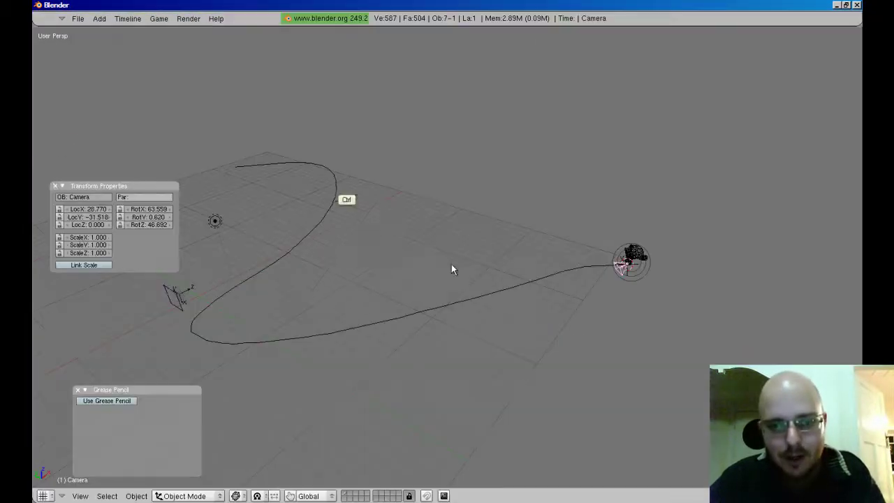
key(ctrl+Up)
key(ctrl+Up)
key(ctrl+Up)
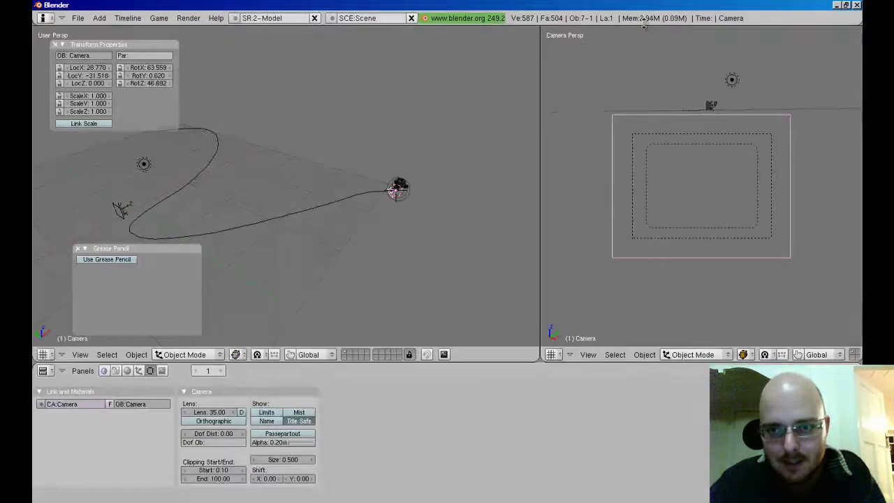
key(ctrl+Up)
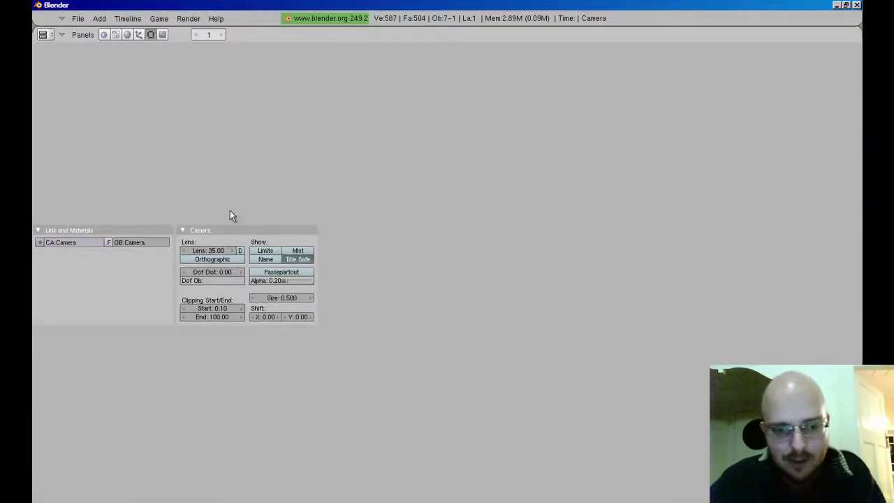
key(ctrl+Up)
key(ctrl+Up)
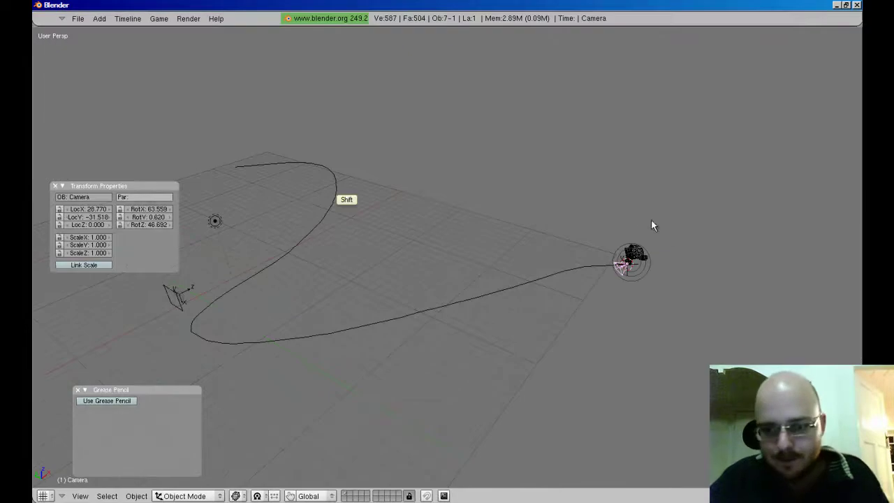
Maximize the user perspective view for close work on the camera and monkey at the path's start.
shift+middle_drag(651, 219, 465, 161)
middle_drag(491, 217, 338, 411)
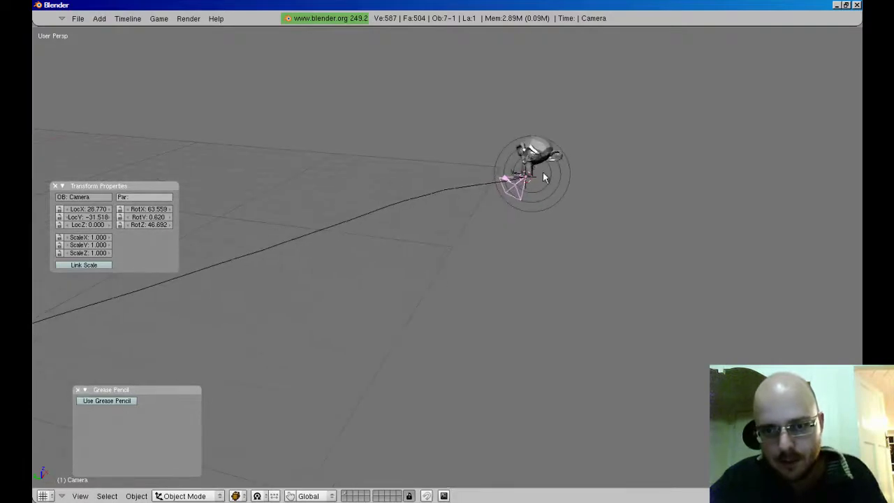
Select all scene objects and isolate them in local view around the path's start.
shift+middle_drag(391, 342, 390, 343)
key(a)
key(a)
key(a)
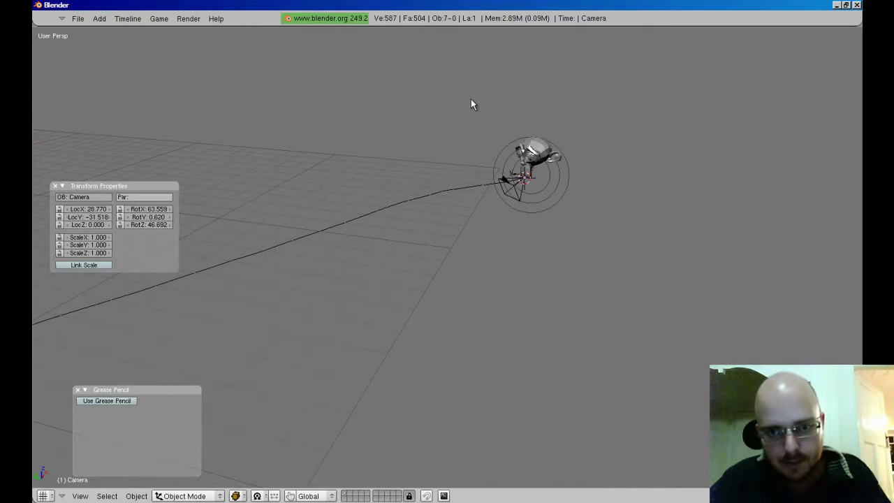
key(a)
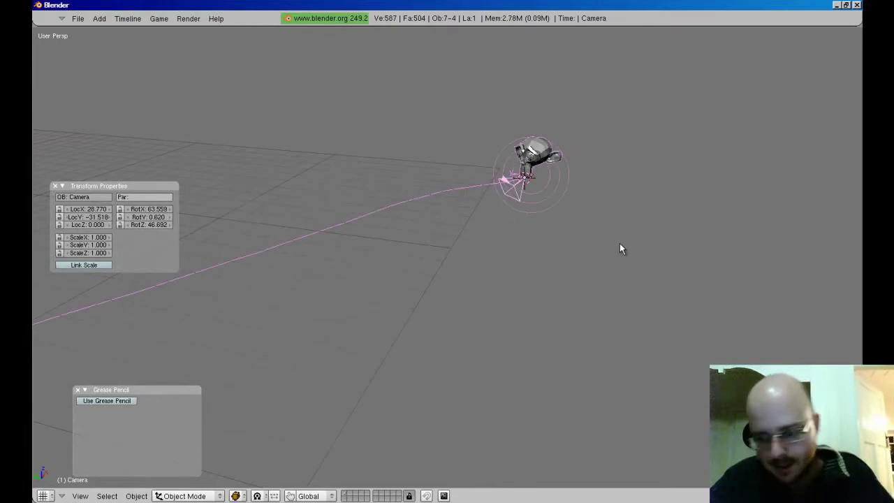
key(KP_Divide)
shift+middle_drag(581, 218, 476, 208)
middle_drag(536, 214, 481, 236)
middle_drag(481, 236, 514, 213)
ctrl+middle_drag(378, 412, 423, 233)
Try to select the camera and monkey together within the local view, then return to the full scene.
right_click(452, 215)
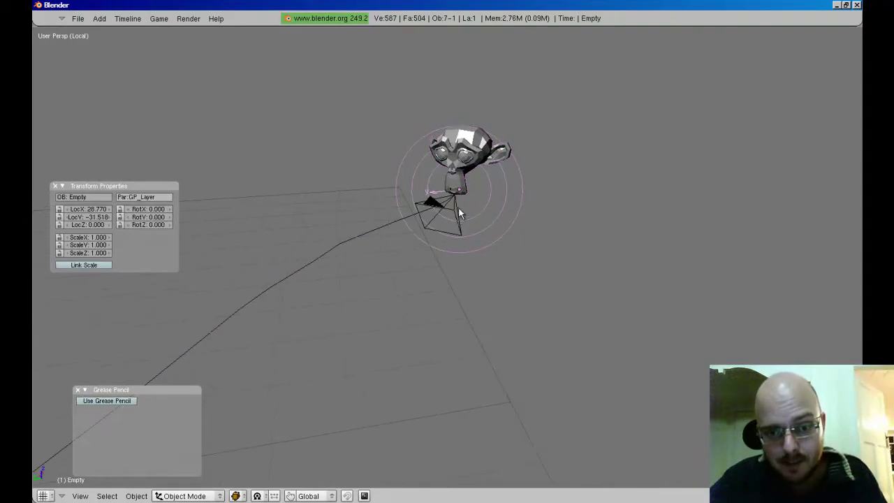
right_click(456, 212)
key(ctrl+z)
shift+right_click(466, 163)
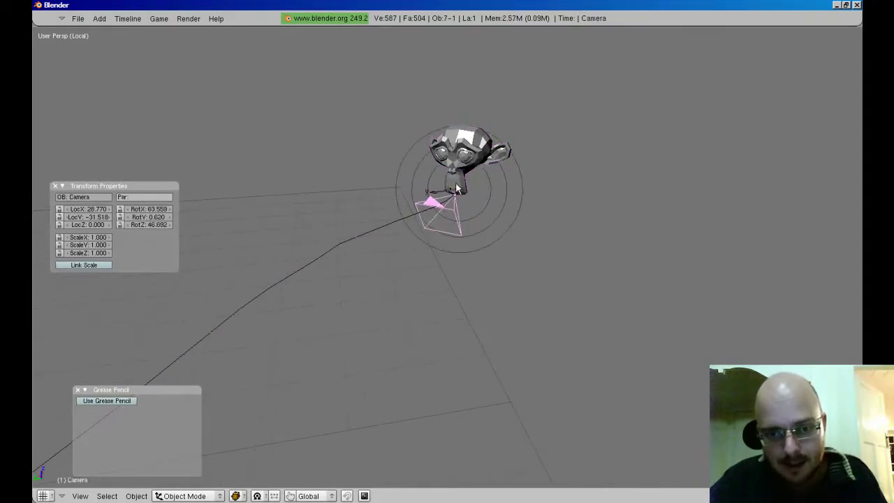
shift+right_click(486, 147)
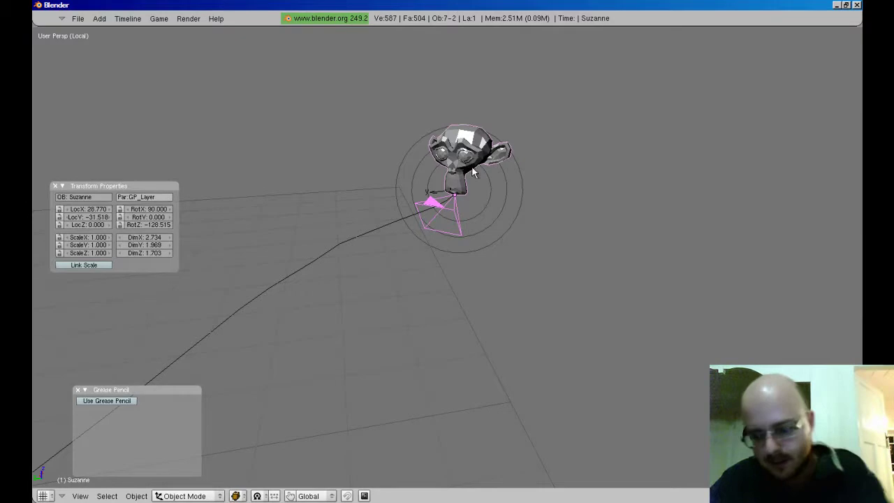
key(KP_Divide)
key(KP_Divide)
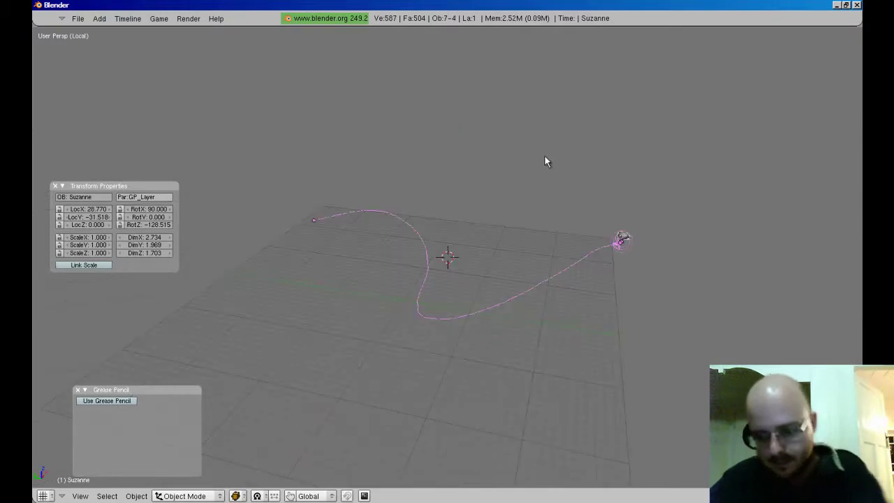
Select the camera and the monkey head and isolate just these two in local view.
key(KP_Divide)
key(a)
right_click(510, 177)
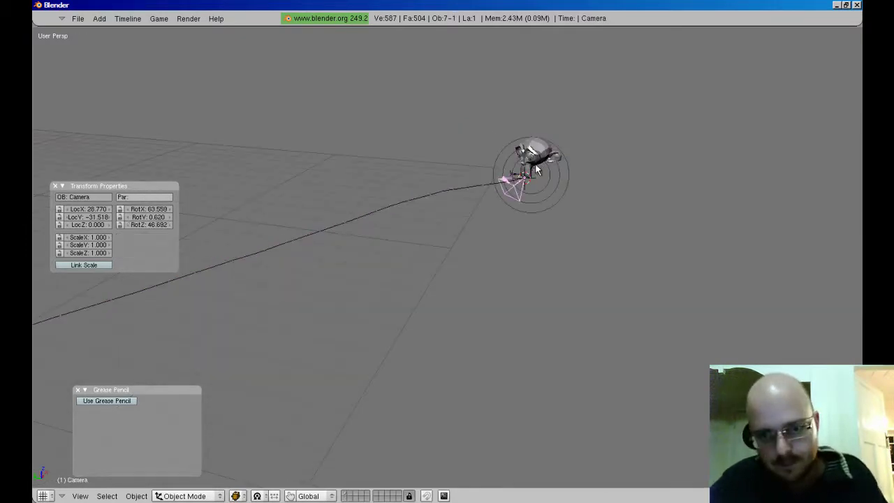
shift+right_click(539, 159)
key(KP_Divide)
middle_drag(532, 159, 474, 103)
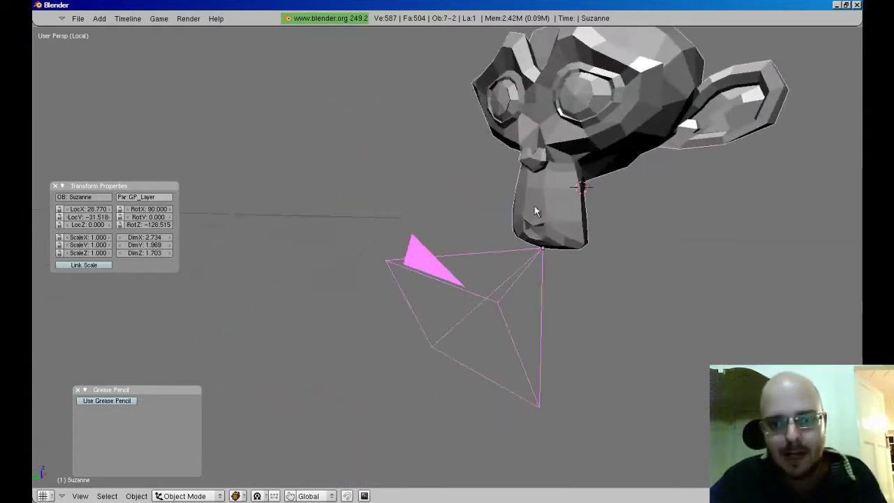
middle_drag(534, 207, 449, 238)
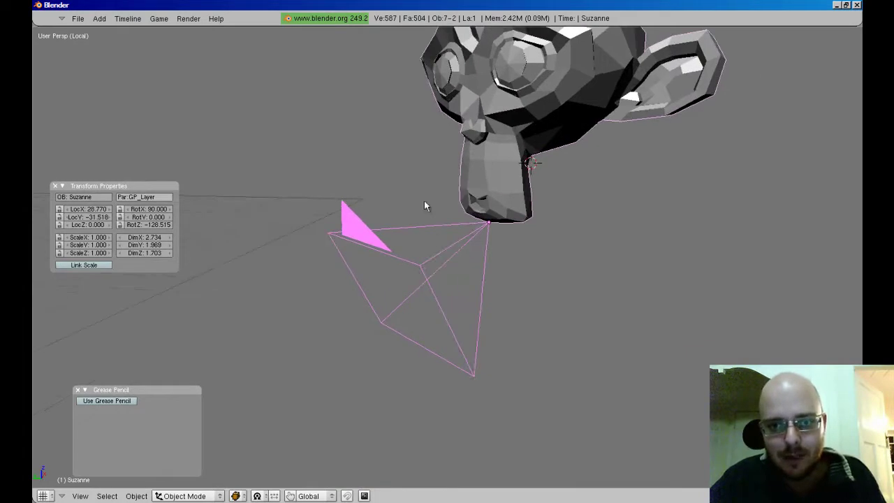
middle_drag(424, 205, 565, 110)
middle_drag(562, 76, 464, 153)
Enter Edit Mode on the monkey and select the centre vertices of both eyes.
key(Tab)
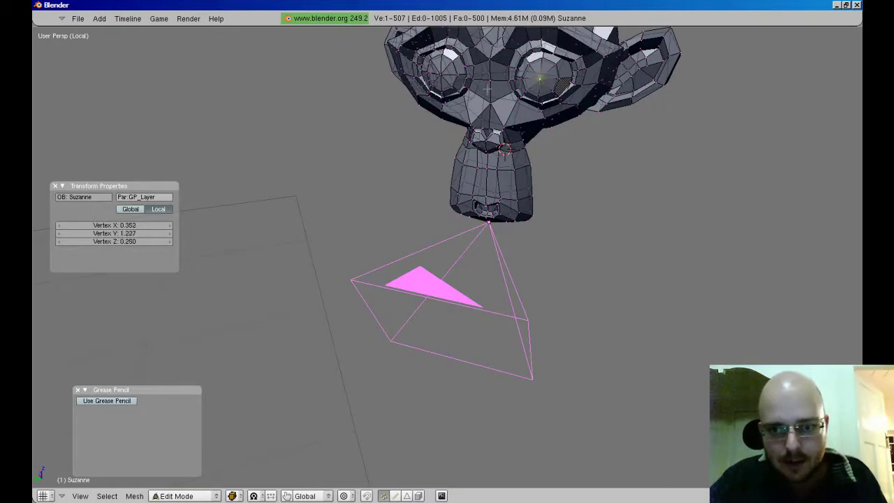
mouse_move(487, 88)
middle_down()
mouse_move(468, 80)
mouse_move(513, 85)
mouse_move(482, 83)
middle_up()
shift+right_click(451, 91)
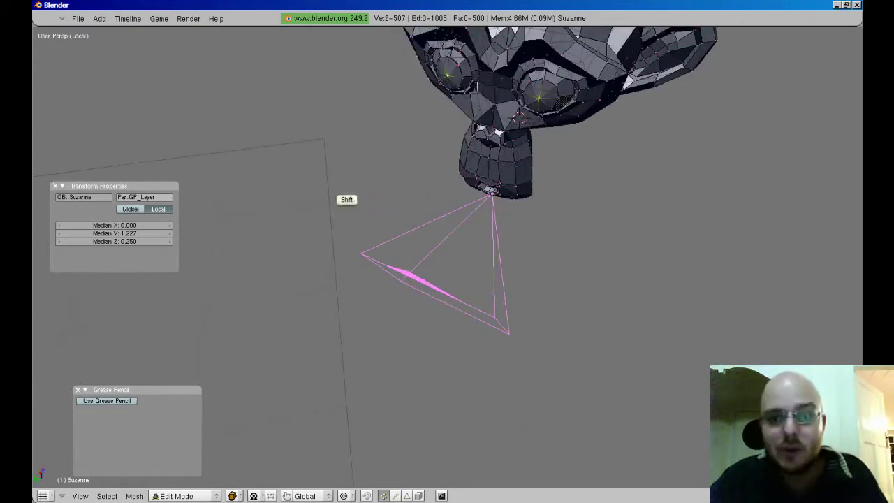
Try to snap the two selected eye vertices to the 3D cursor, and undo the move.
key(shift+s)
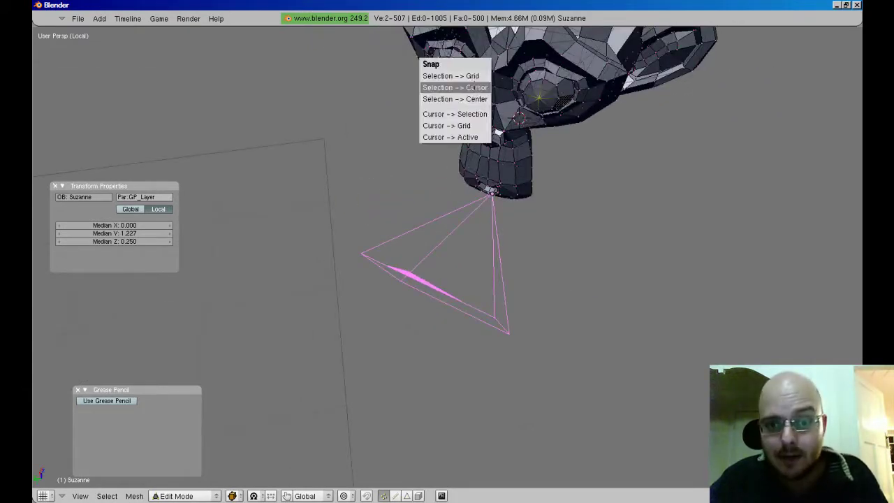
click(475, 88)
key(ctrl+z)
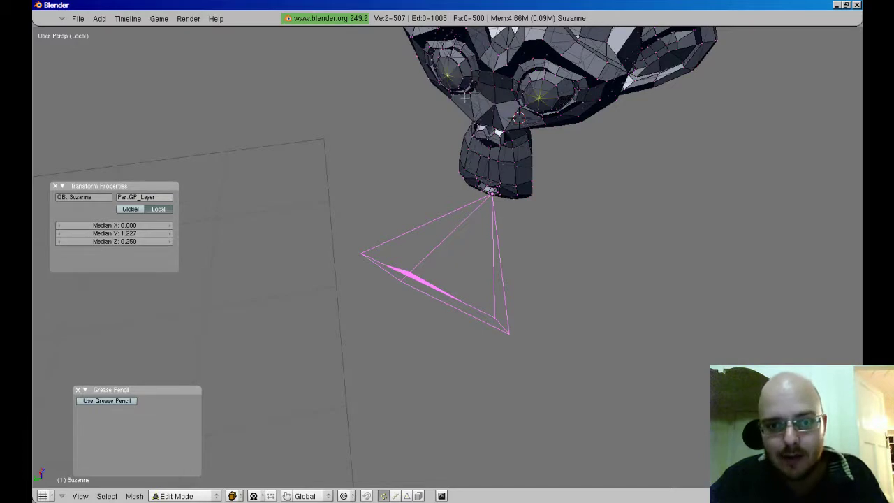
Snap the 3D cursor to the midpoint of the two selected eye vertices.
key(shift+s)
click(424, 126)
middle_drag(424, 126, 336, 140)
middle_drag(517, 157, 594, 168)
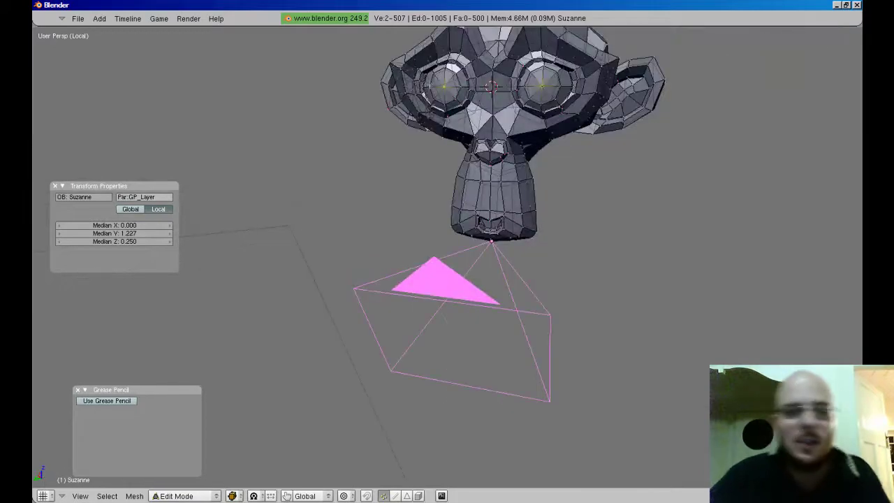
Select the monkey's entire mesh and snap the 3D cursor to the centre of that selection.
shift+right_click(443, 87)
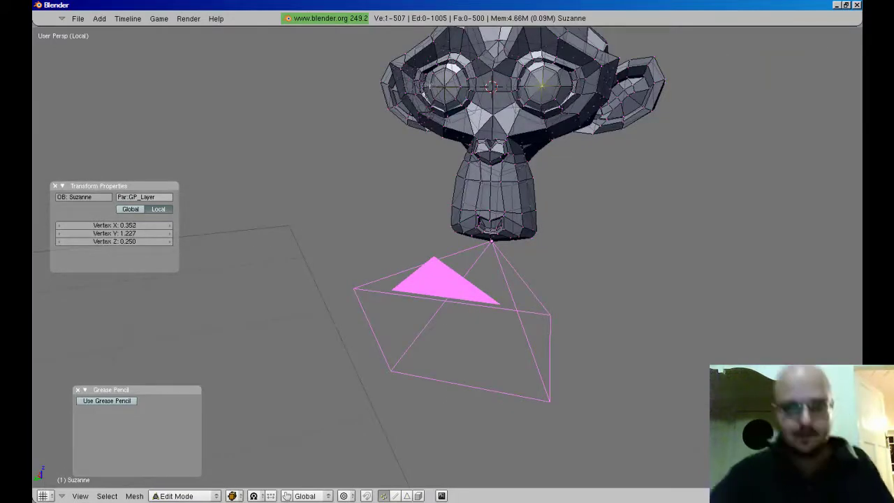
shift+right_click(543, 88)
middle_drag(542, 88, 512, 113)
key(a)
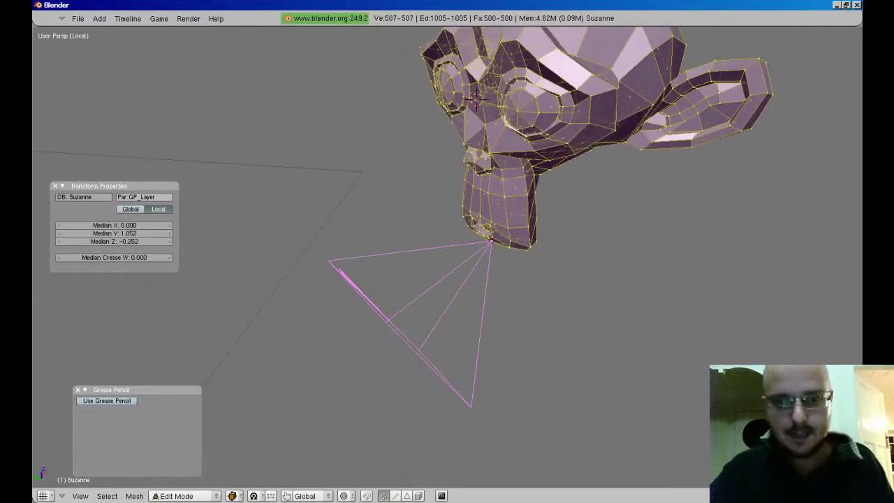
key(shift+s)
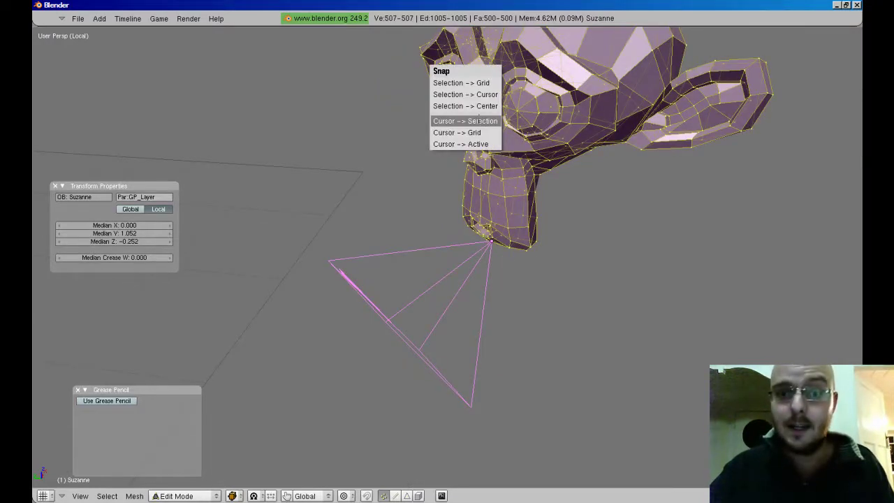
click(479, 120)
middle_drag(482, 210, 490, 119)
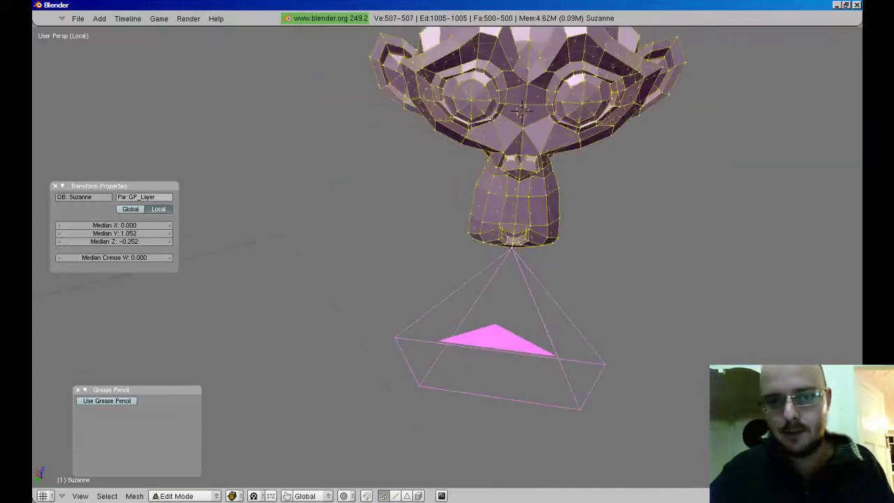
Reselect only the two eye centre vertices, snap the 3D cursor midway between them and leave Edit Mode.
key(a)
right_drag(470, 104, 518, 108)
key(Escape)
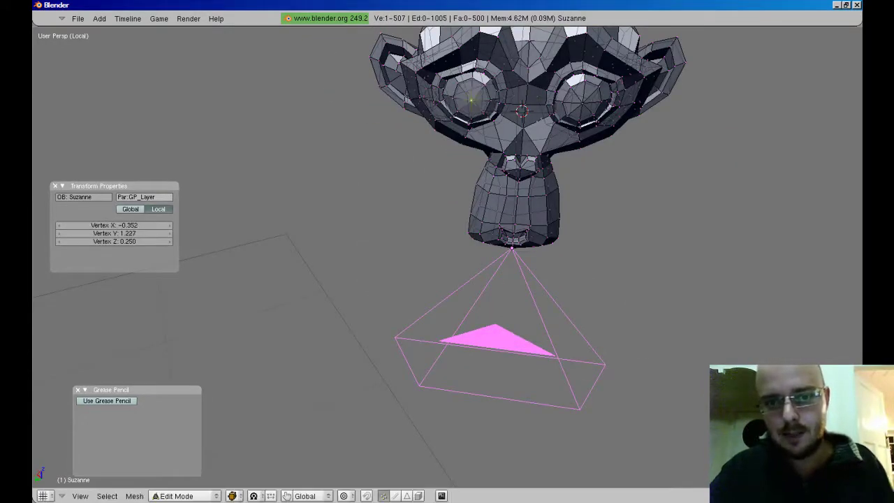
right_click(582, 103)
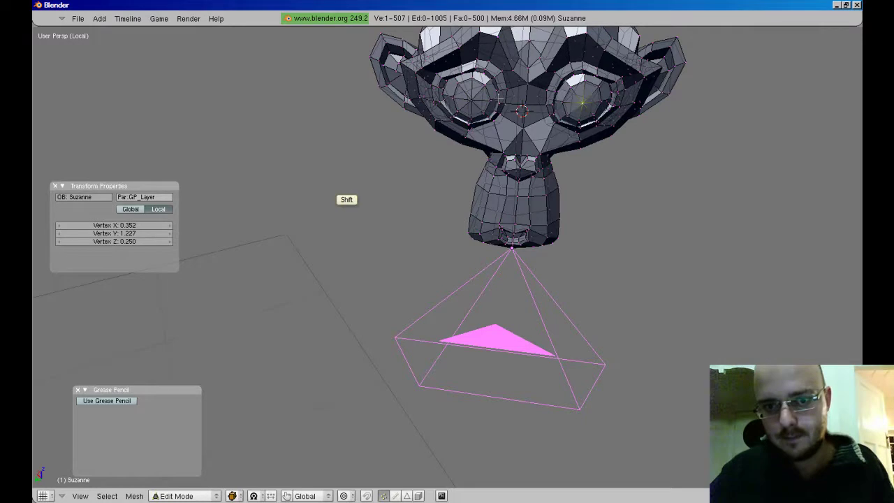
shift+right_click(472, 102)
key(shift+s)
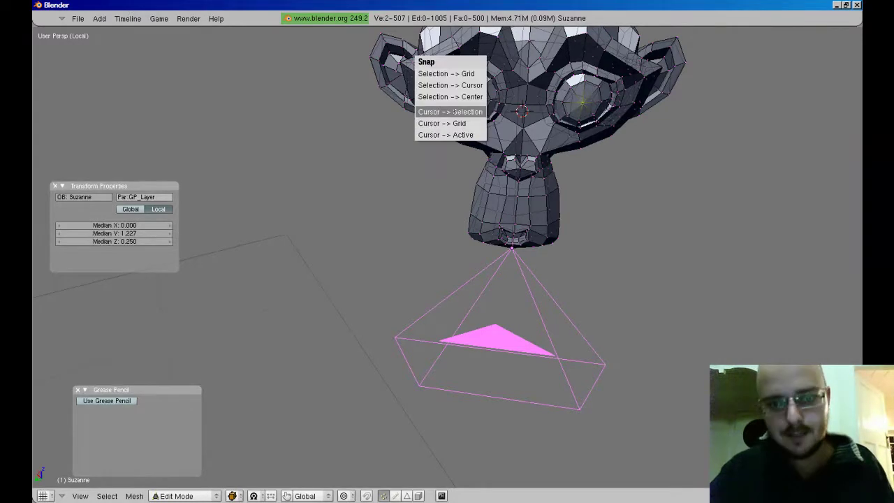
click(450, 112)
key(shift+s)
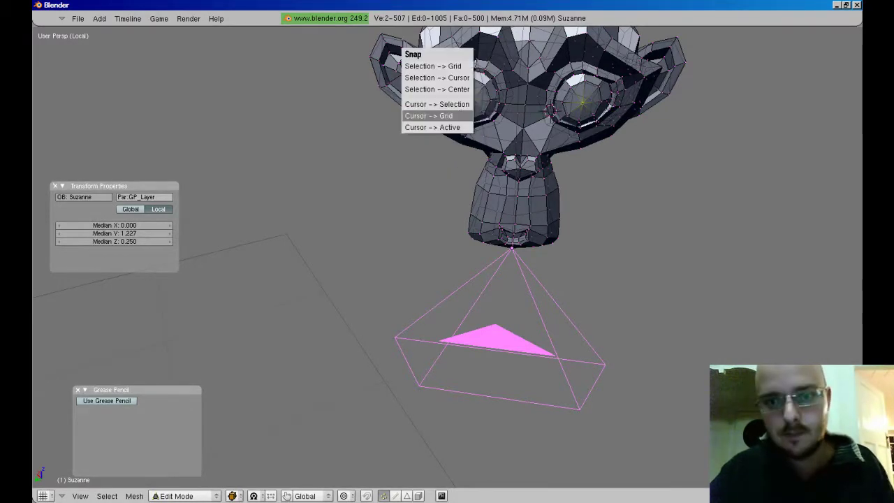
click(455, 106)
middle_drag(454, 108, 342, 115)
key(Tab)
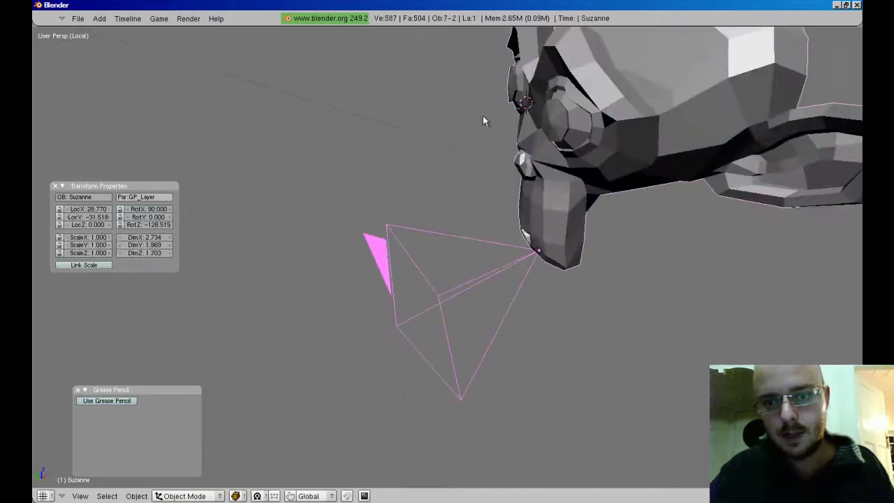
Select the camera and snap it to the 3D cursor between the monkey's eyes.
right_click(546, 254)
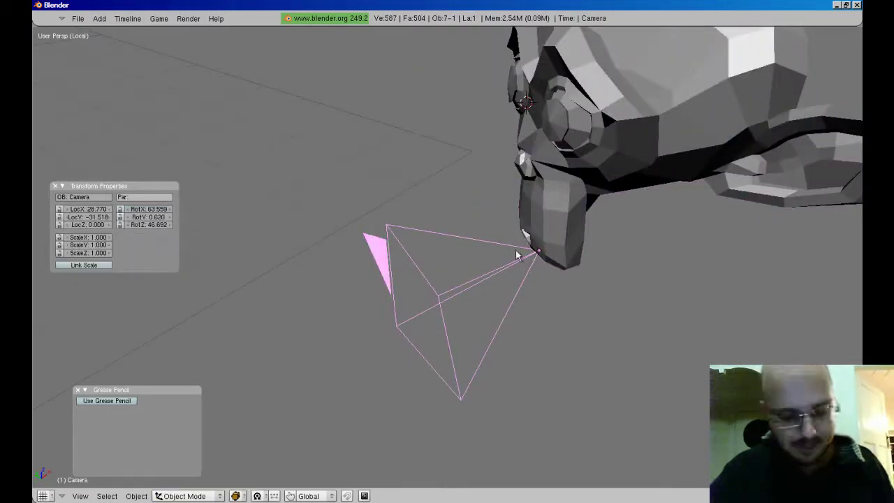
key(shift+s)
click(485, 217)
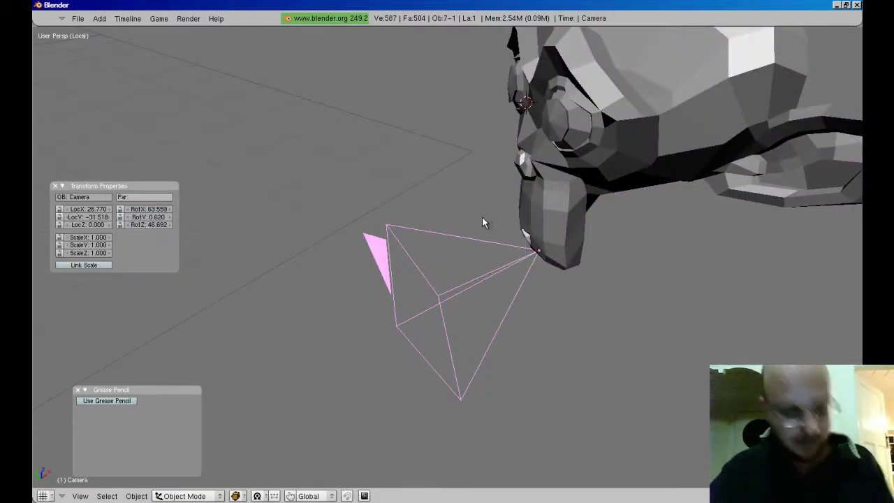
key(shift+s)
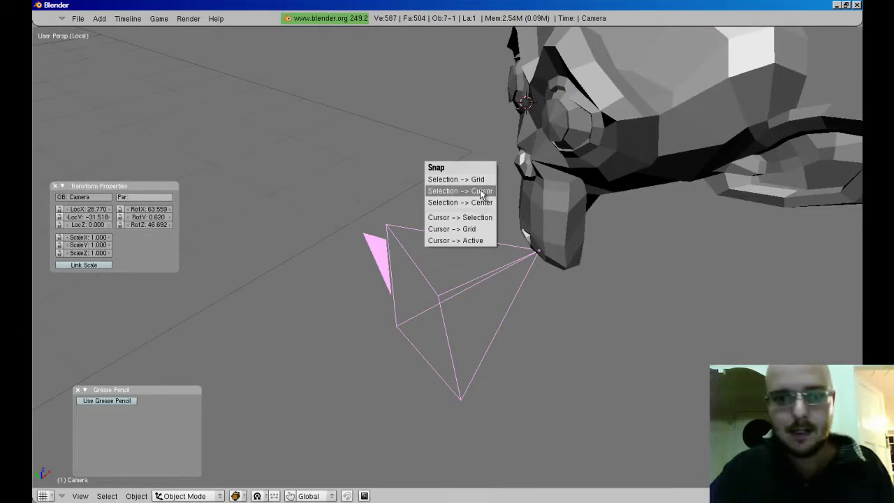
click(480, 190)
middle_drag(477, 179, 432, 159)
Restore the split window layout and inspect the camera's placement on the monkey beside the camera view.
key(ctrl+Up)
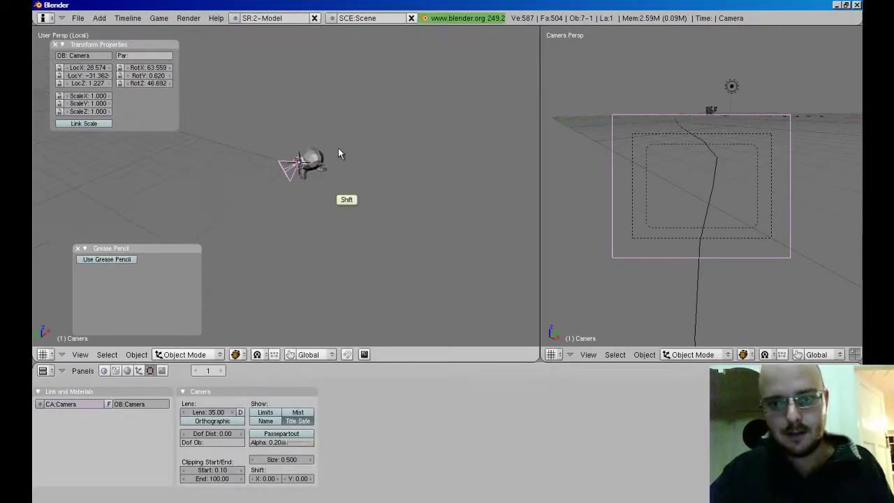
shift+middle_drag(338, 153, 446, 143)
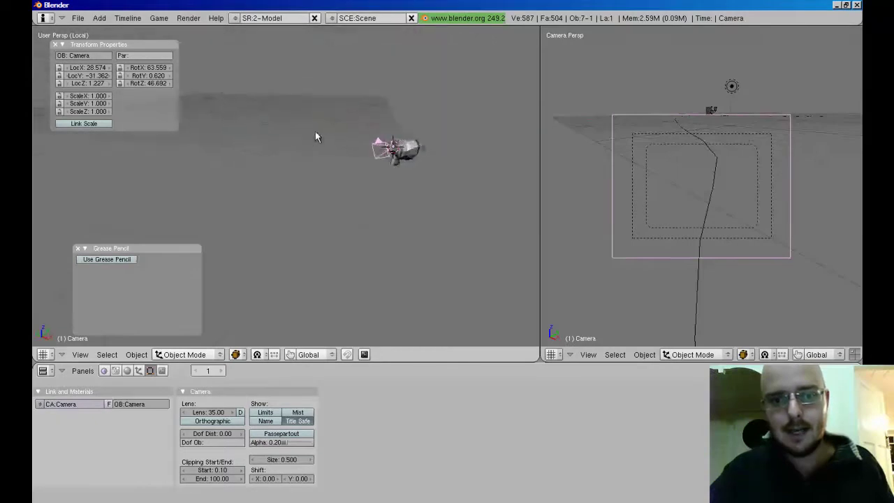
middle_drag(315, 137, 396, 158)
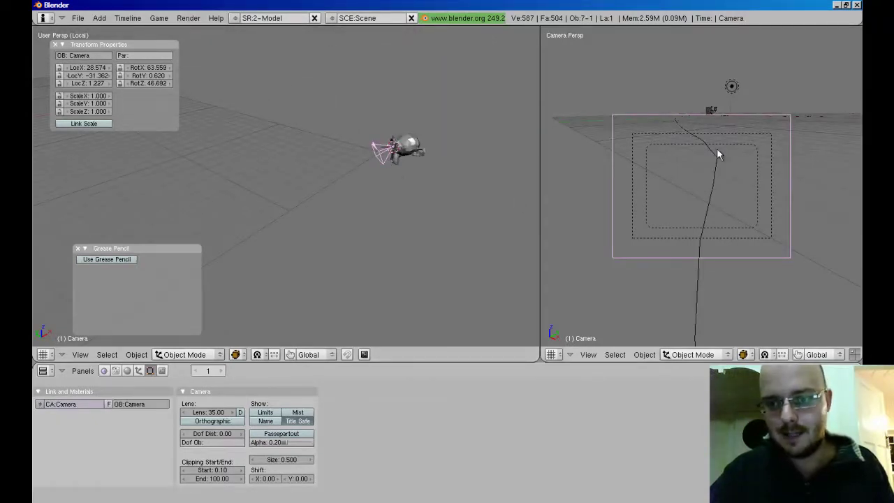
middle_drag(428, 126, 377, 154)
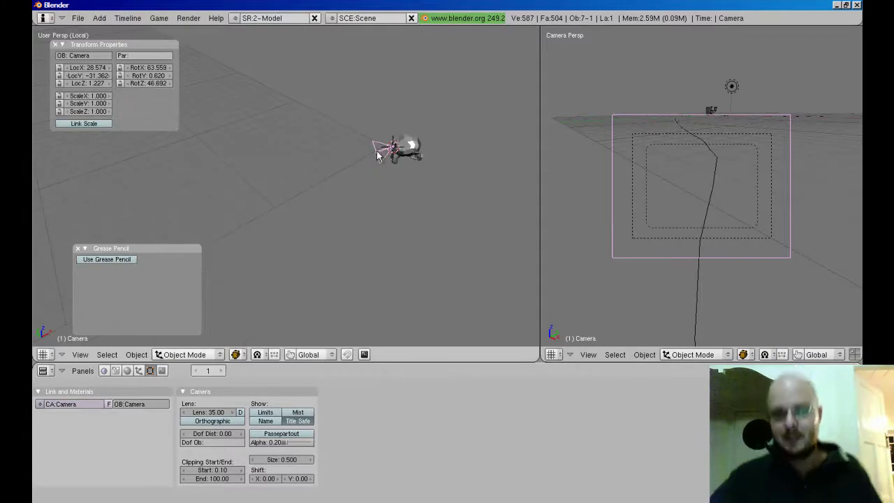
Select the camera and monkey and switch repeatedly between local view and the full scene.
shift+right_click(374, 149)
key(KP_Decimal)
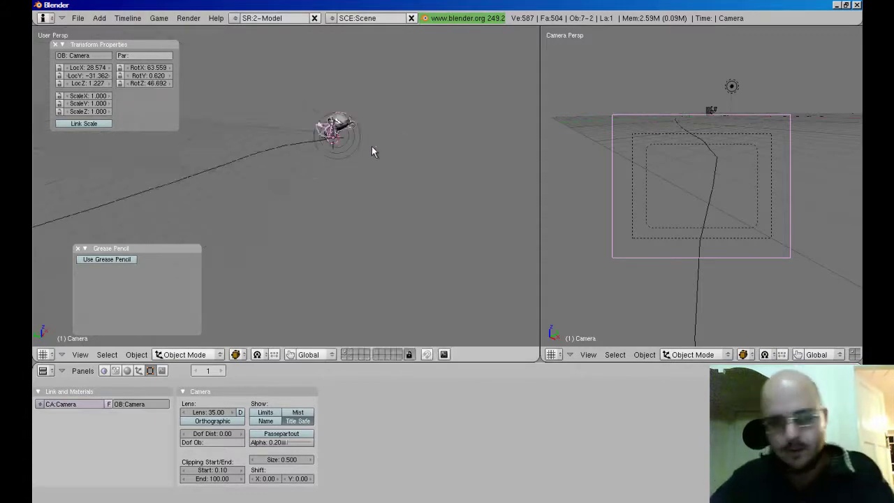
key(KP_Divide)
key(KP_Divide)
key(KP_Divide)
key(KP_Divide)
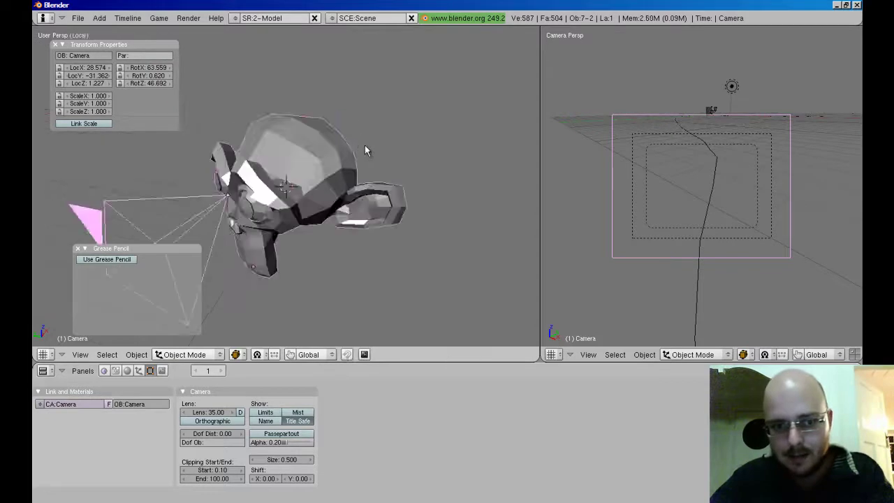
key(KP_Divide)
key(KP_Divide)
key(KP_Divide)
key(KP_Divide)
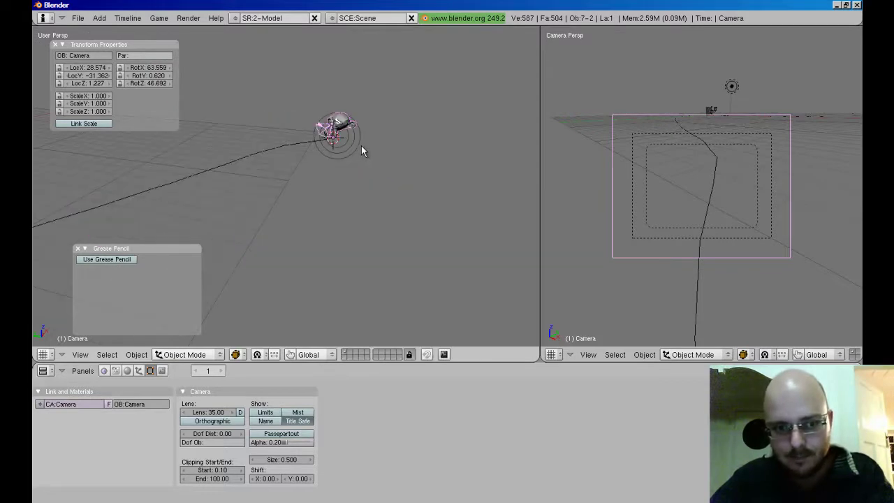
Leave local view and reselect only the camera among the overlapping objects in the full scene.
shift+middle_drag(340, 168, 381, 153)
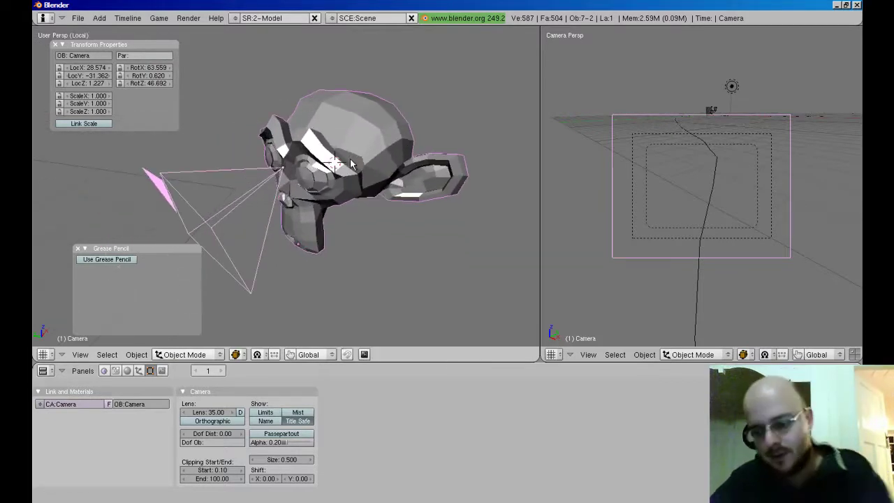
key(KP_Divide)
right_click(325, 133)
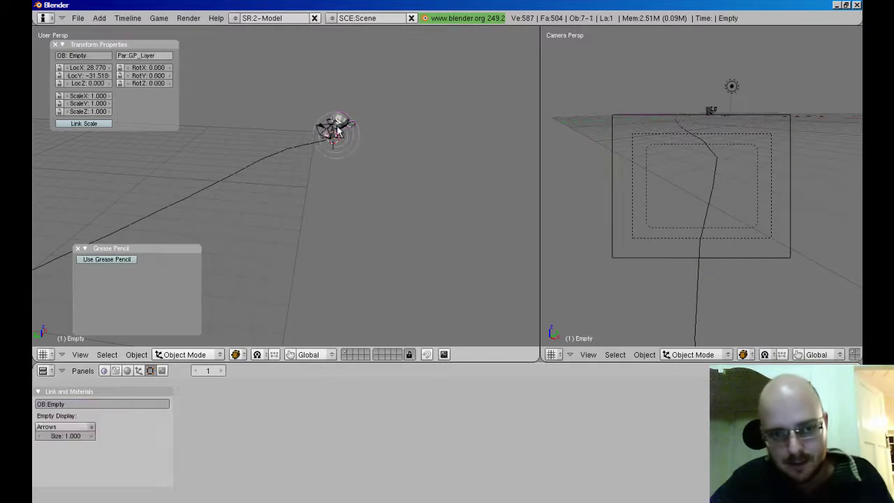
right_click(334, 127)
middle_drag(334, 128, 318, 161)
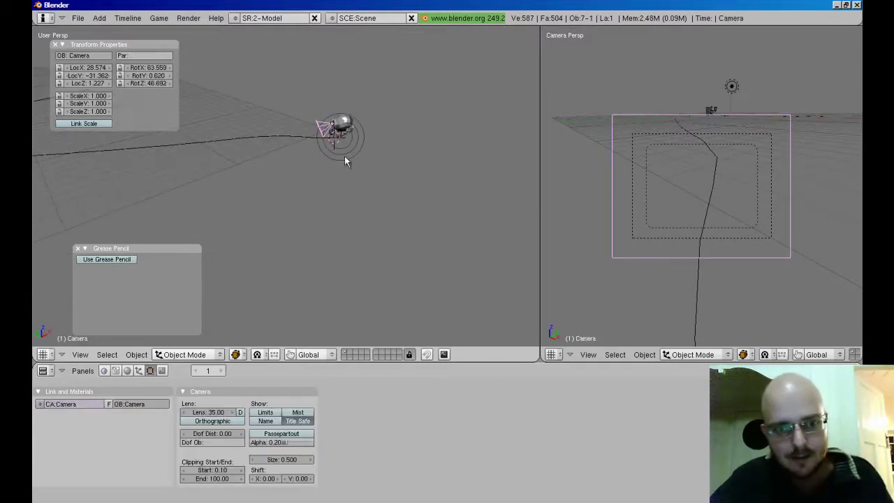
alt+drag(345, 161, 346, 107)
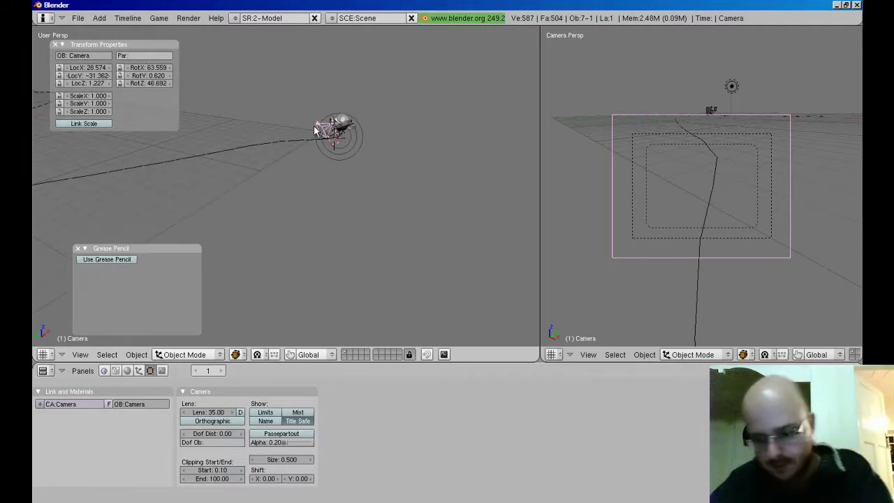
Try to rotate the camera freely while viewing it close up at the monkey's face.
key(Home)
ctrl+middle_drag(444, 211, 363, 344)
shift+middle_drag(398, 187, 56, 149)
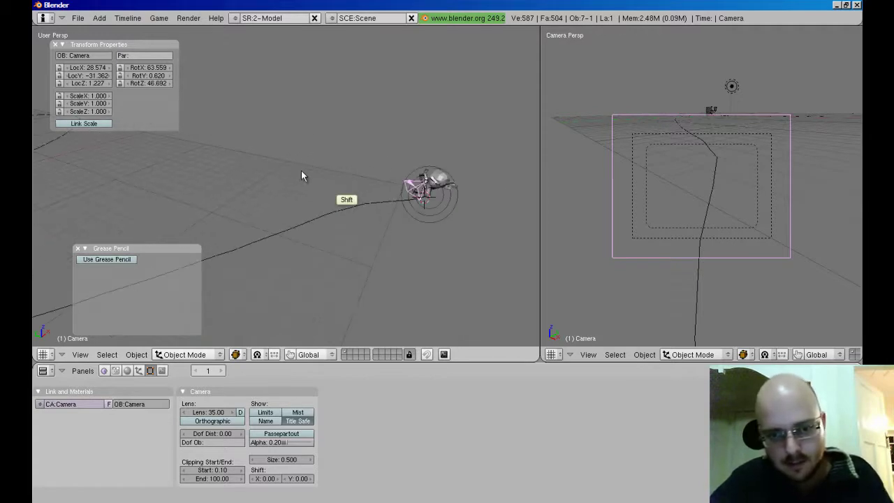
shift+middle_drag(301, 171, 271, 173)
ctrl+middle_drag(315, 213, 328, 332)
alt+shift+drag(255, 184, 386, 103)
alt+drag(331, 117, 396, 107)
key(r)
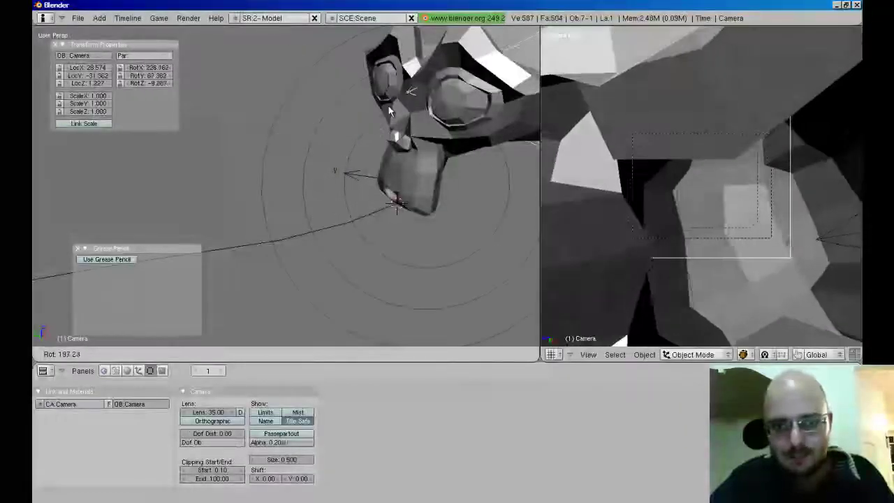
key(Escape)
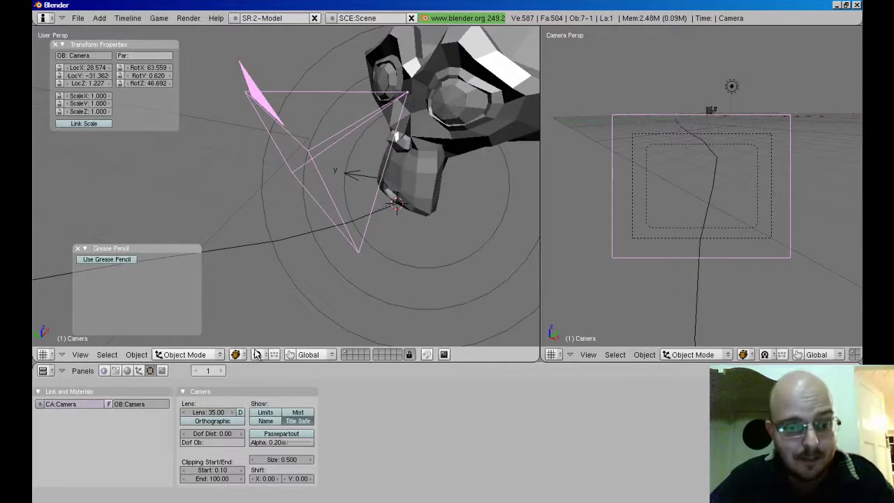
Enable the 3D transform manipulator on the camera and set its orientation to Normal.
click(290, 354)
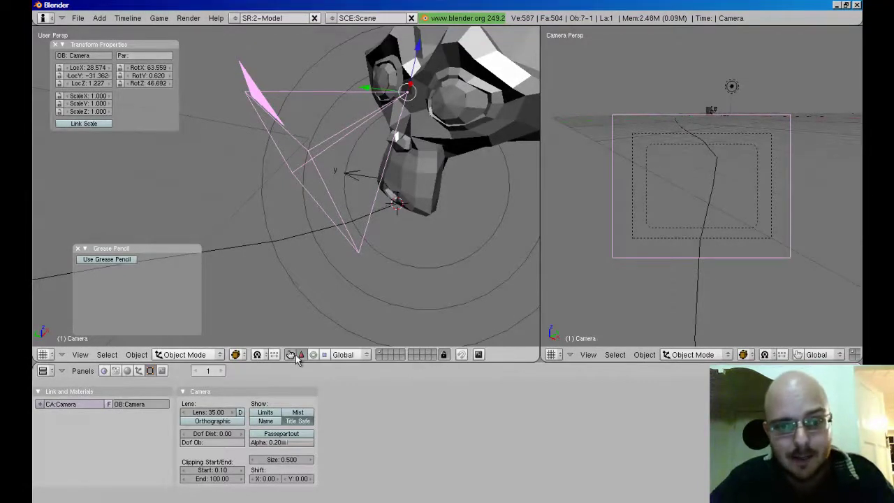
middle_drag(384, 162, 357, 175)
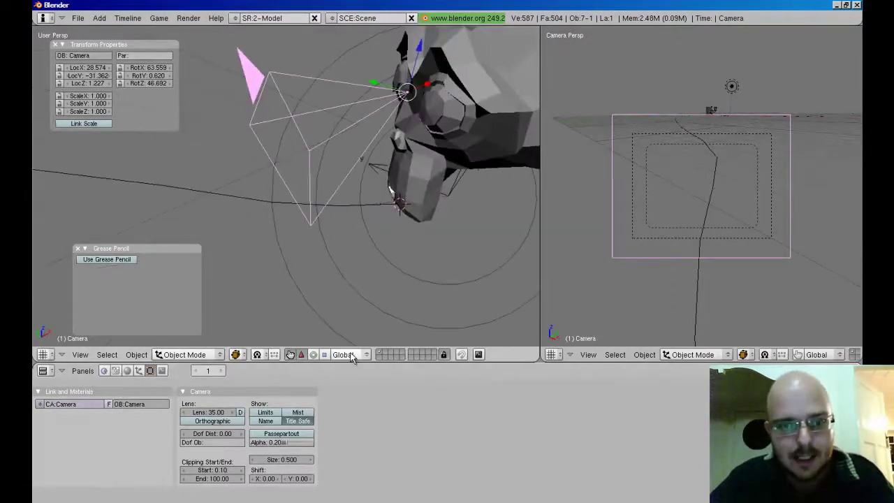
middle_drag(328, 238, 294, 203)
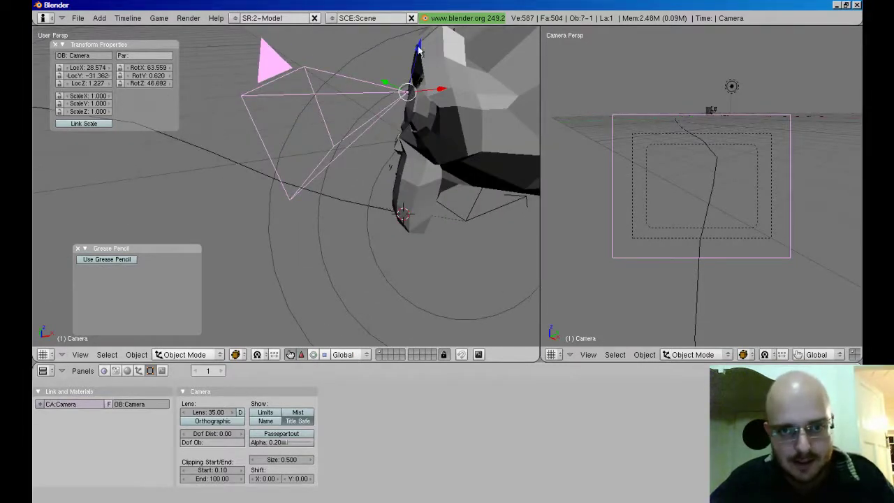
middle_drag(419, 50, 349, 231)
click(343, 354)
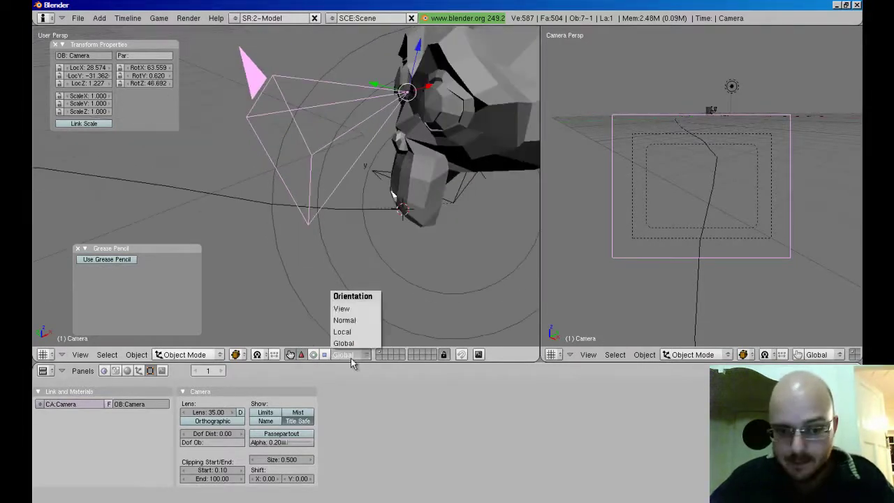
click(344, 320)
middle_drag(358, 263, 385, 125)
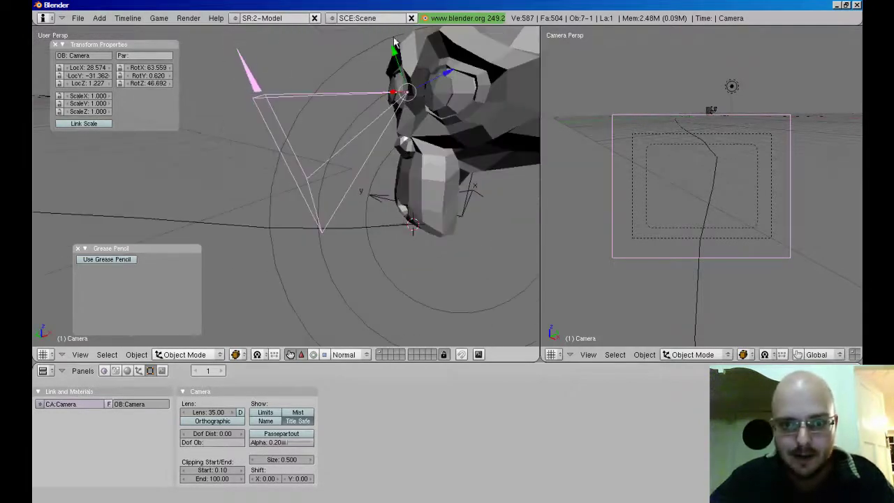
middle_drag(461, 78, 435, 64)
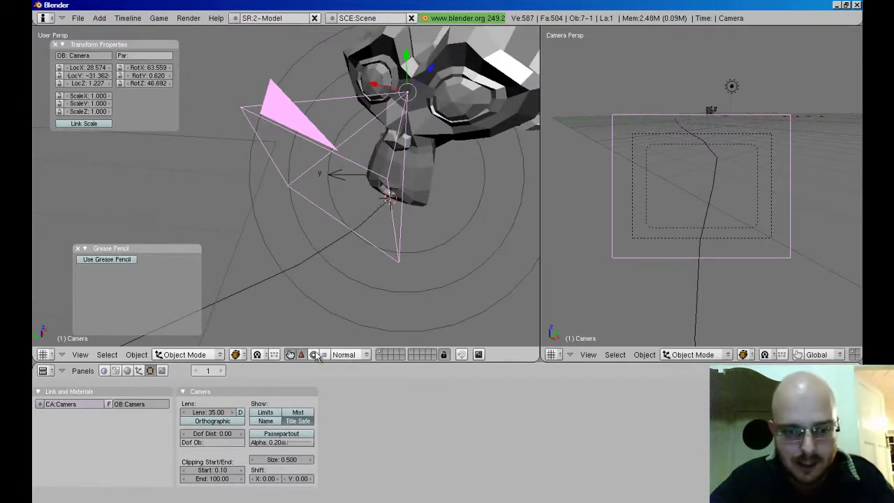
Tilt the camera upward to about 84 degrees X rotation with the rotation manipulator.
click(314, 355)
mouse_move(389, 76)
mouse_down()
mouse_move(397, 72)
mouse_move(395, 79)
mouse_up()
middle_drag(444, 118, 333, 90)
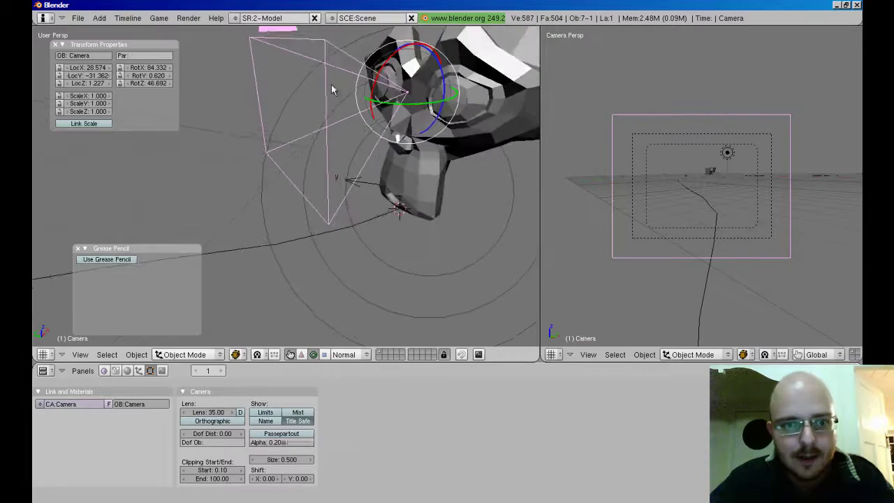
Set the camera's X rotation to exactly 90 degrees in its transform properties.
click(158, 67)
key(Escape)
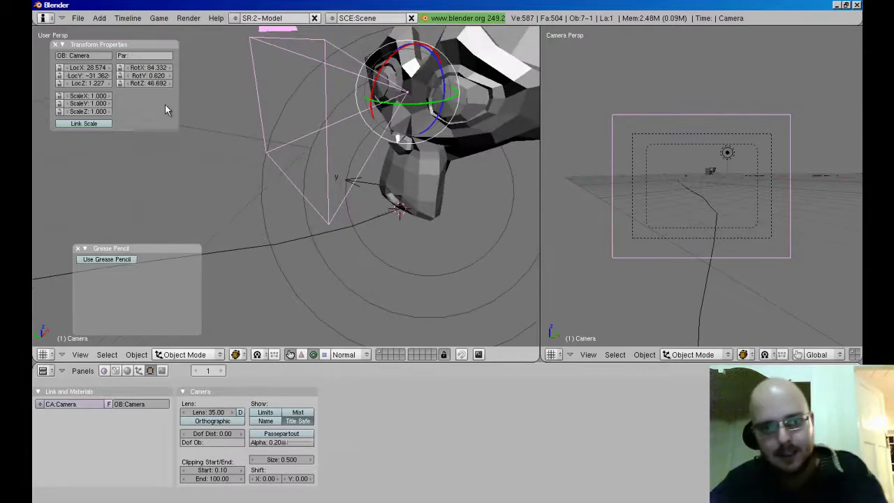
drag(161, 69, 155, 69)
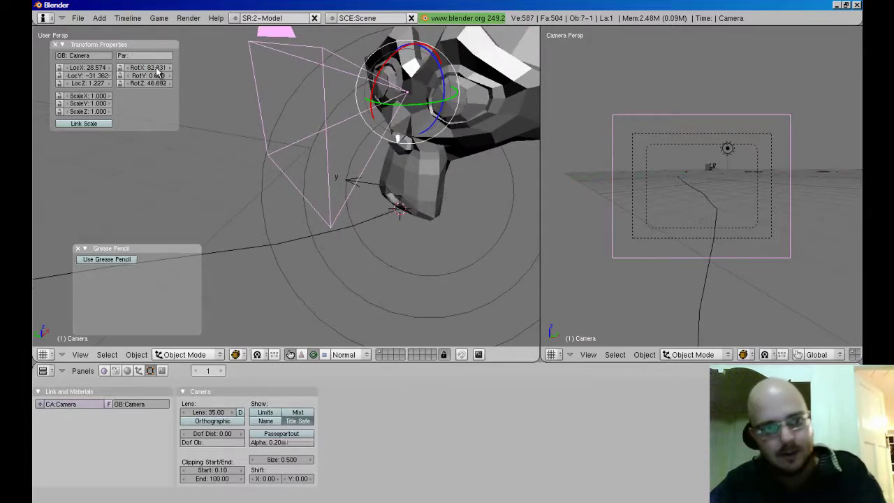
click(149, 71)
text(90)
key(Return)
Check the camera from the side, preview the animation in the maximised camera view and restore the split layout.
key(KP_3)
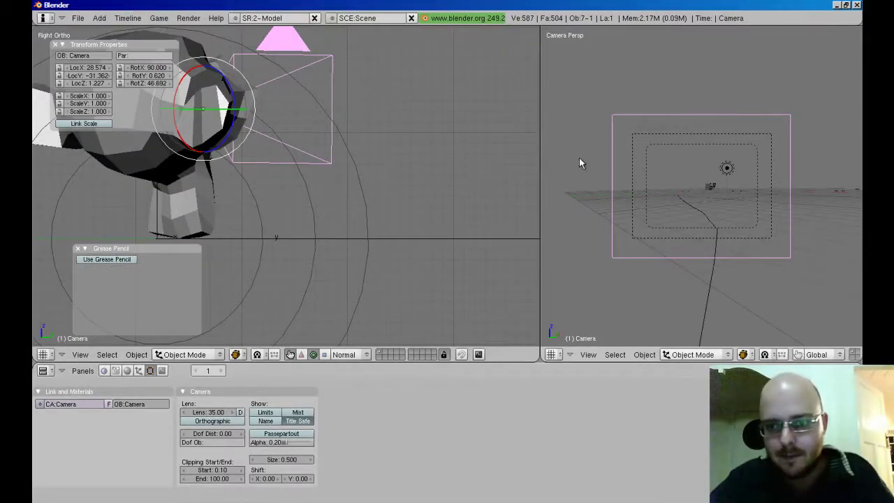
key(ctrl+Up)
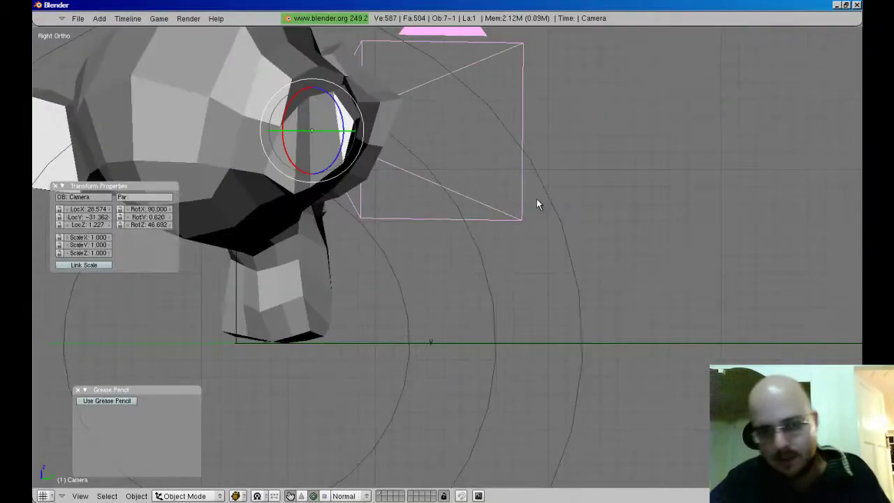
key(ctrl+Down)
key(ctrl+Up)
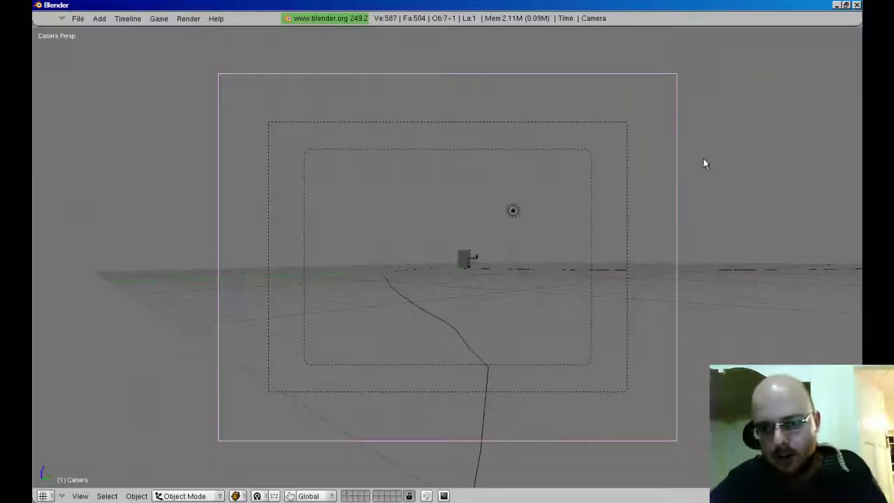
key(alt+a)
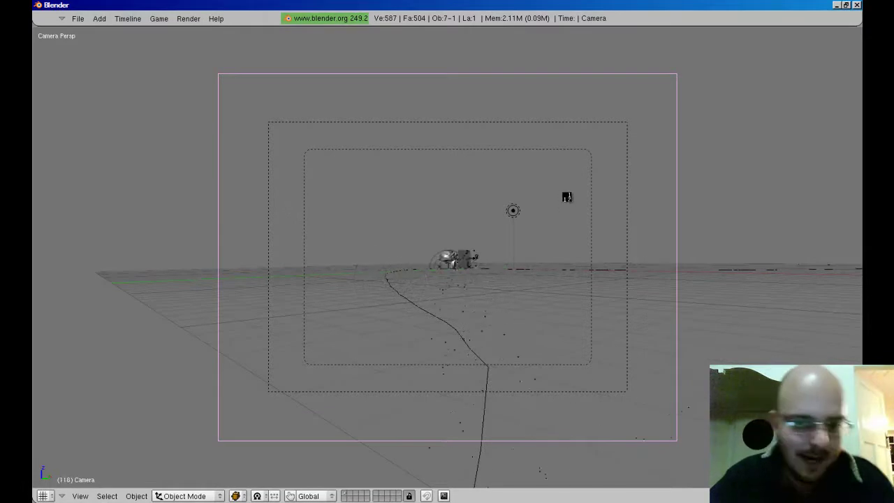
key(Escape)
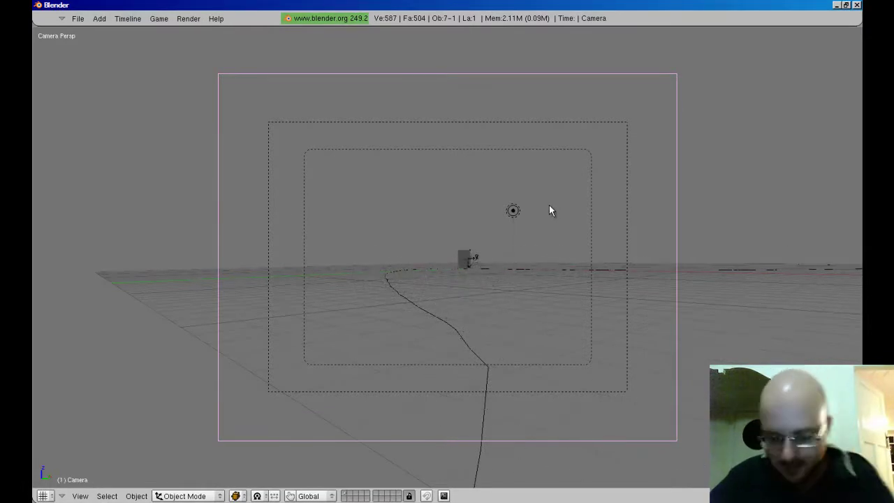
key(ctrl+Down)
Hide the manipulator and parent the camera to the monkey Suzanne.
middle_drag(408, 149, 384, 175)
scroll(357, 180, down, 4)
scroll(356, 177, up, 1)
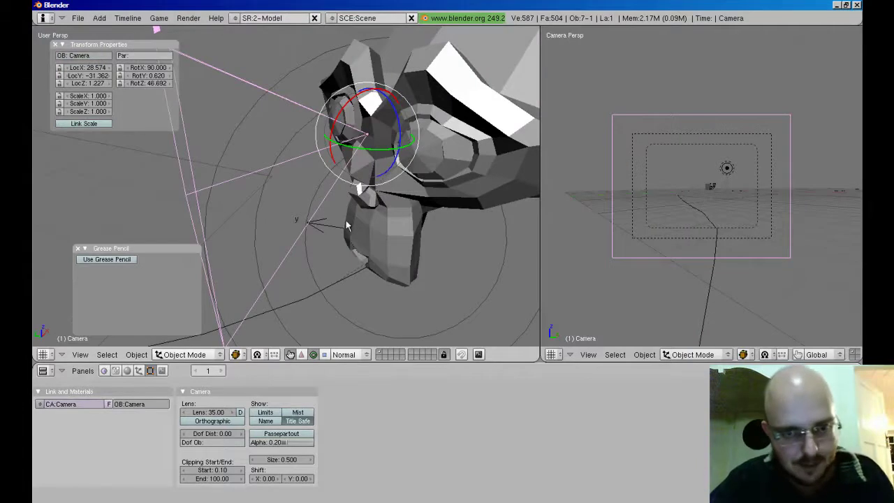
click(290, 354)
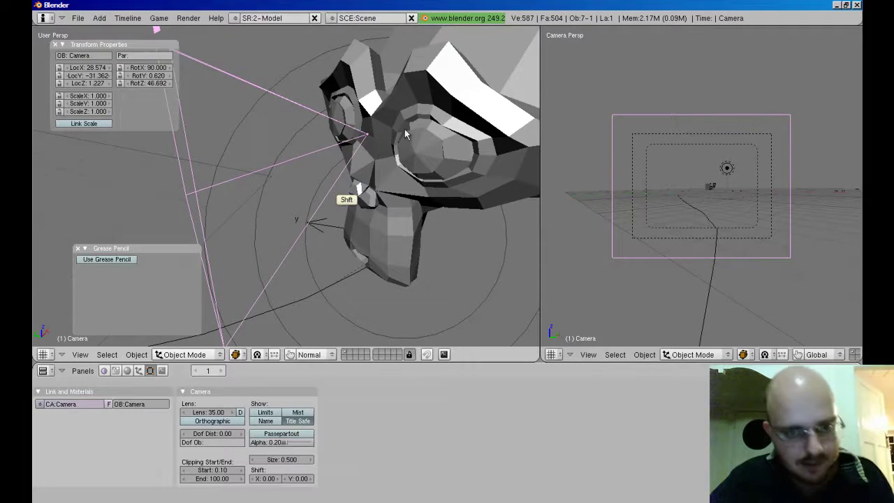
right_click(395, 158)
key(ctrl+p)
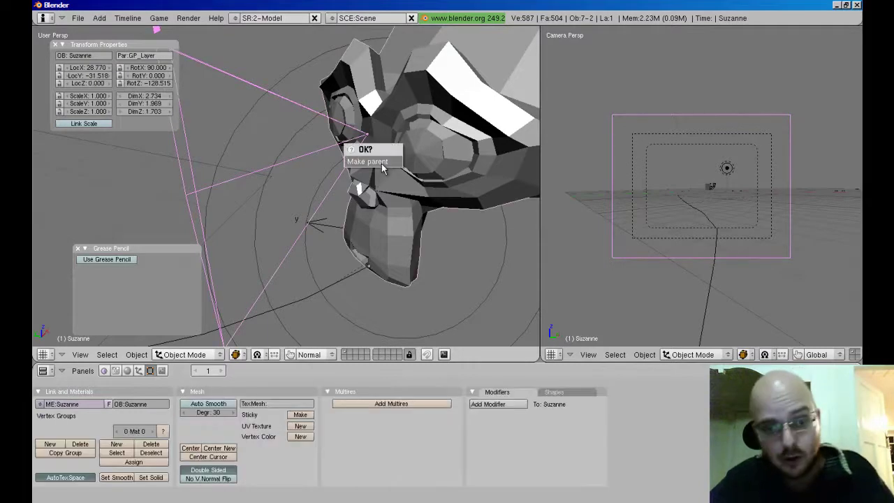
click(382, 161)
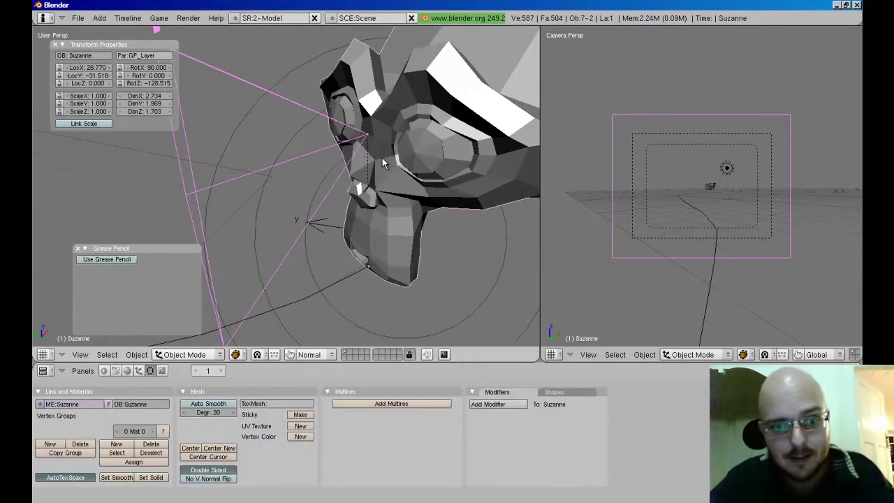
Play the animation through the parented camera, both in the split layout and maximised, and restore the layout.
middle_drag(382, 158, 357, 135)
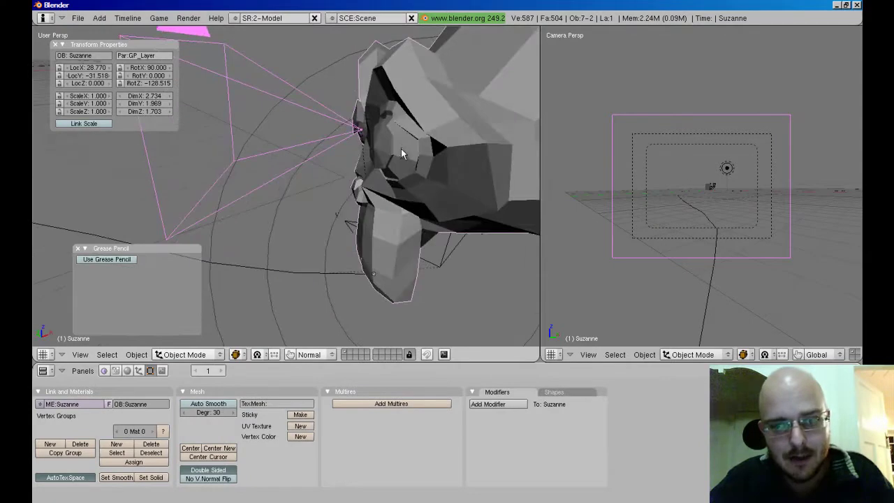
key(ctrl+p)
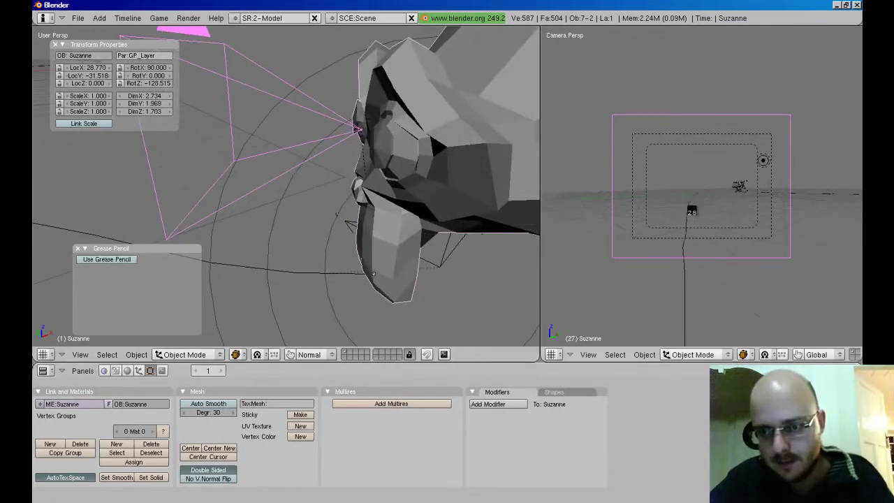
key(ctrl+Up)
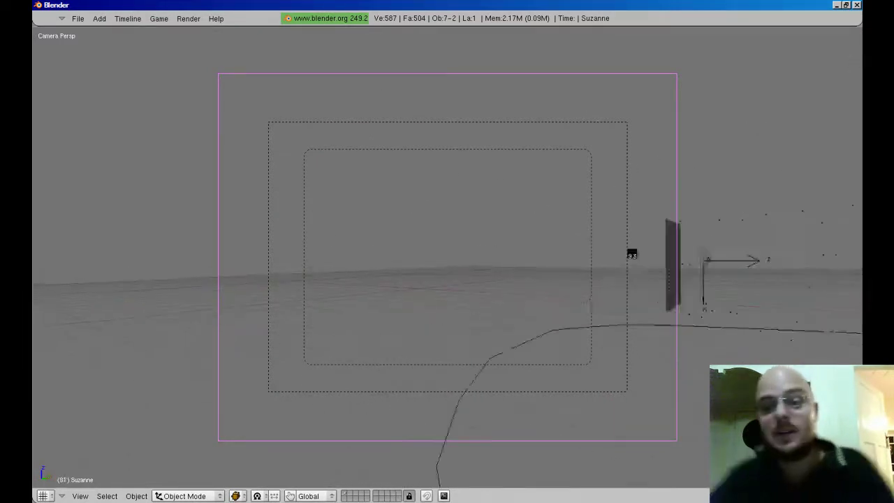
key(Escape)
key(shift+space)
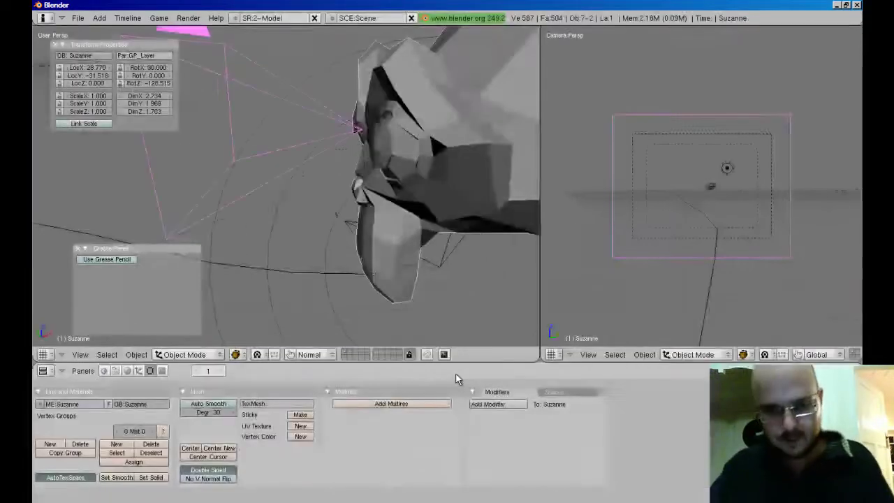
Play the animation in the perspective view, close up and with the whole path framed.
key(alt+a)
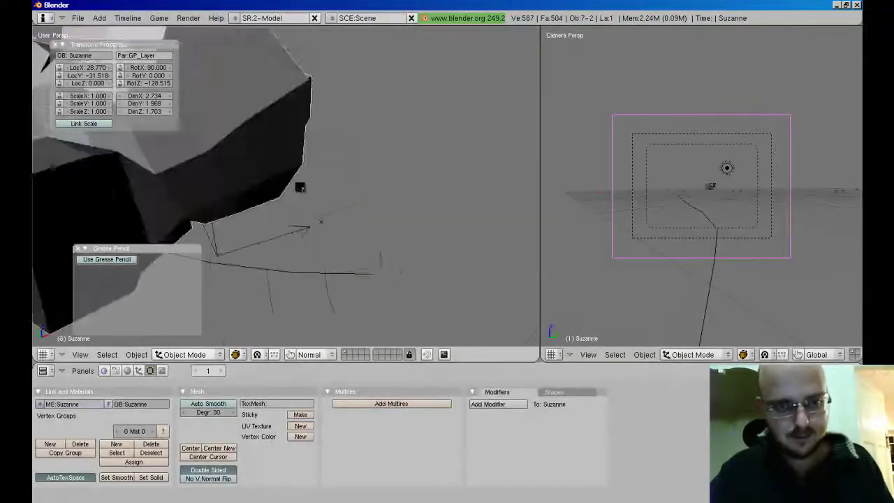
shift+middle_drag(296, 179, 460, 173)
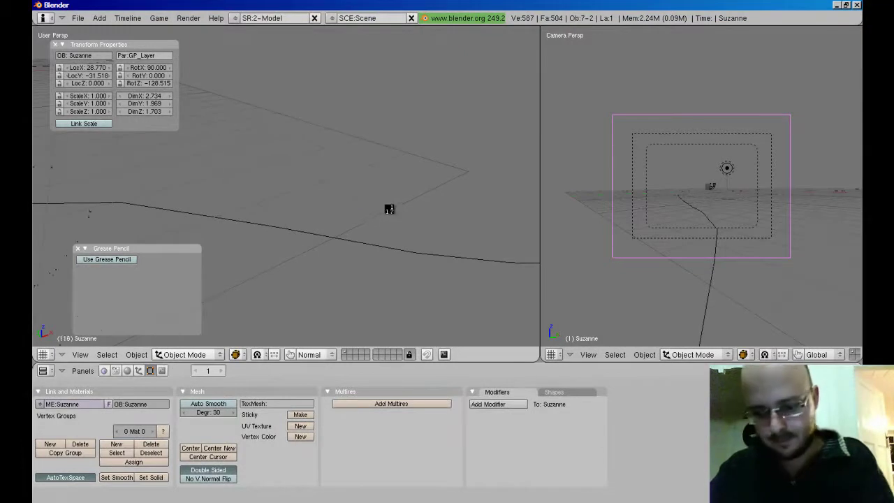
key(Escape)
key(Home)
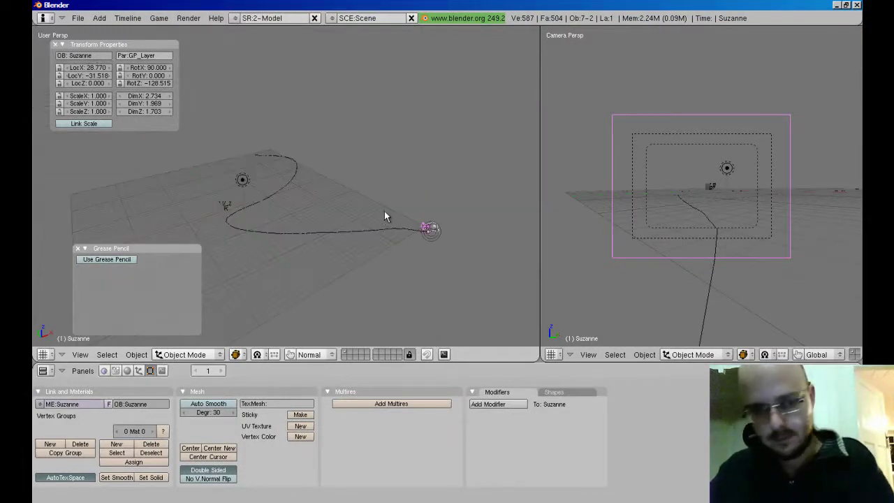
middle_drag(384, 211, 368, 200)
key(alt+a)
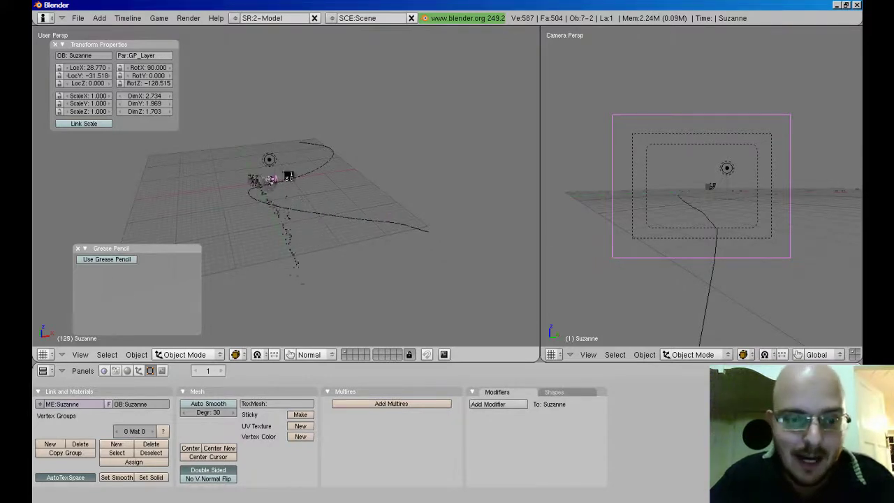
key(Escape)
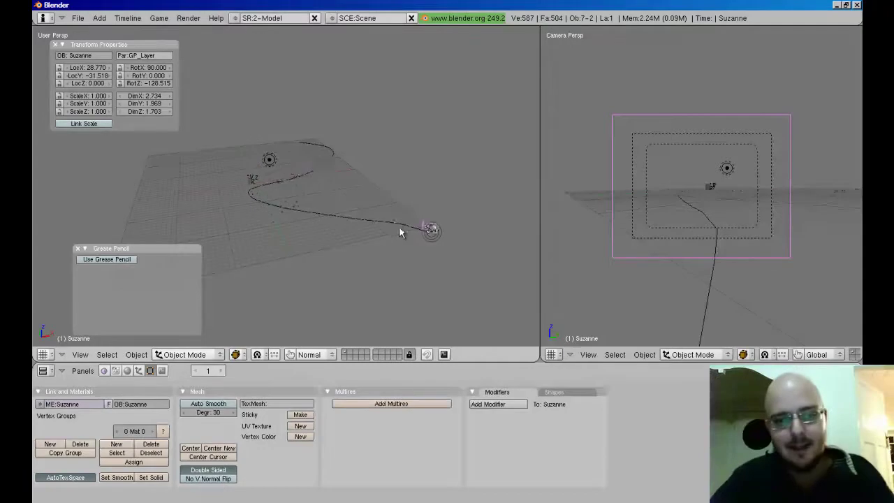
Set the GP_Layer curve's path length to 679 and play the slowed animation.
right_click(400, 227)
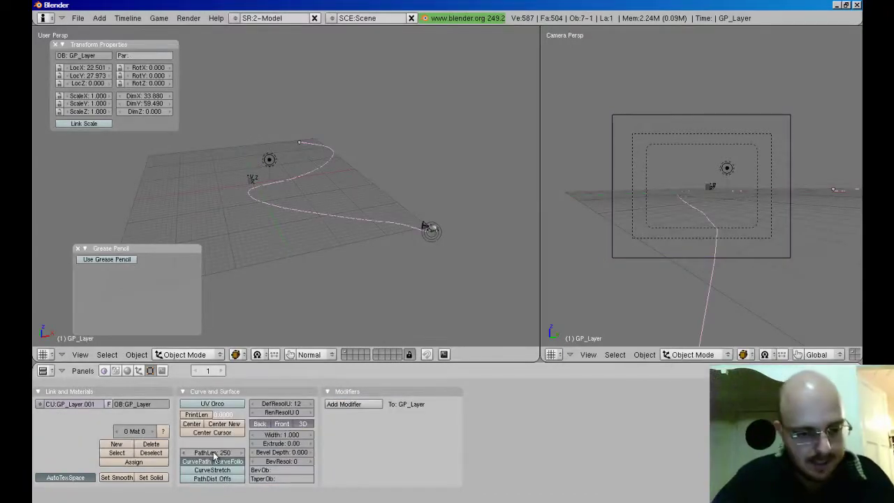
drag(220, 453, 401, 481)
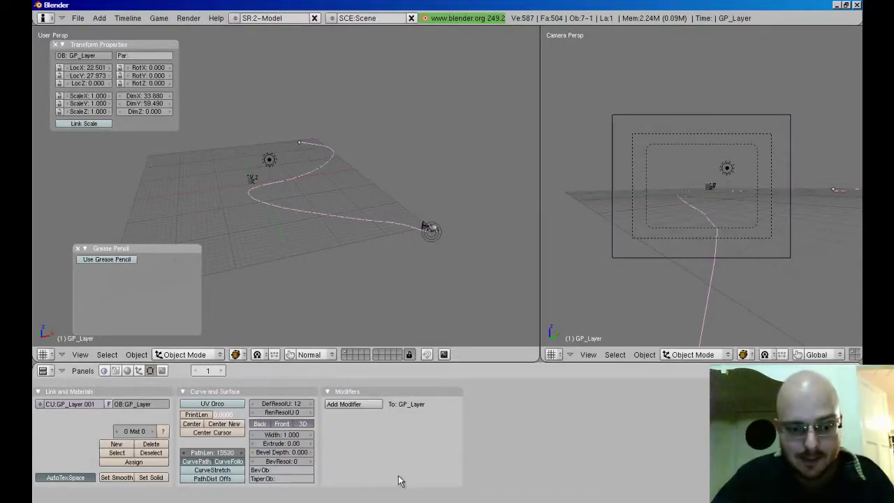
drag(266, 463, 257, 456)
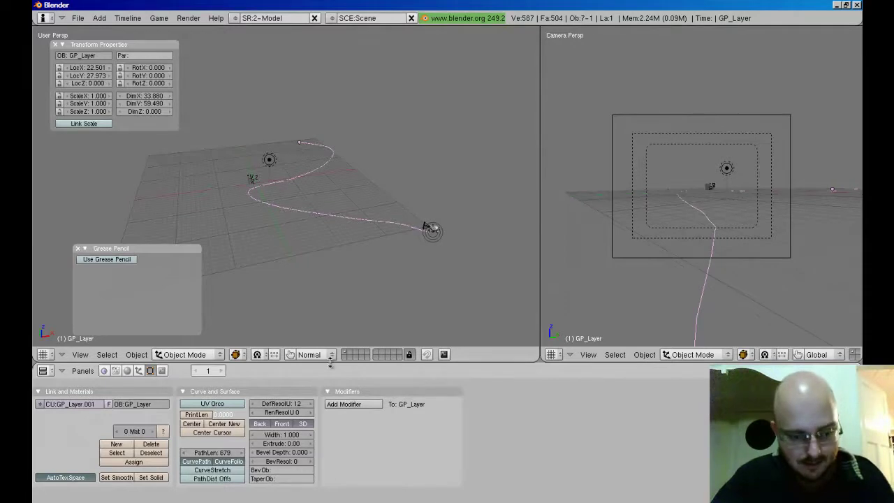
key(alt+a)
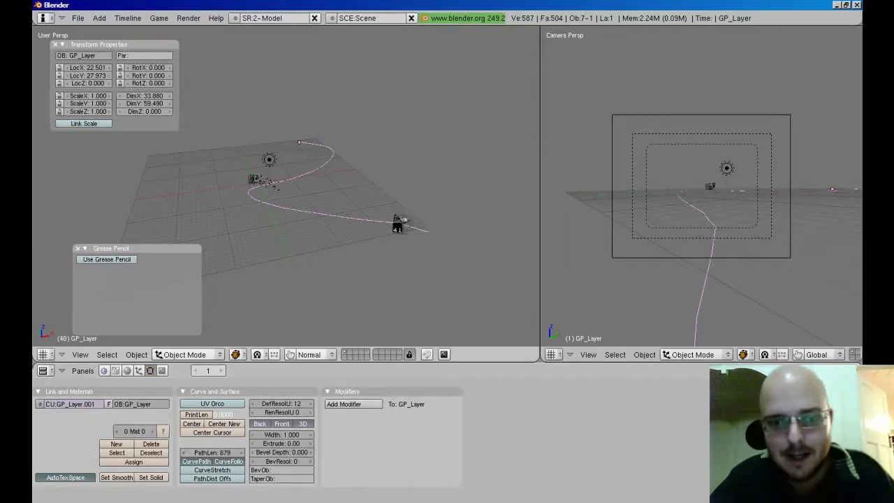